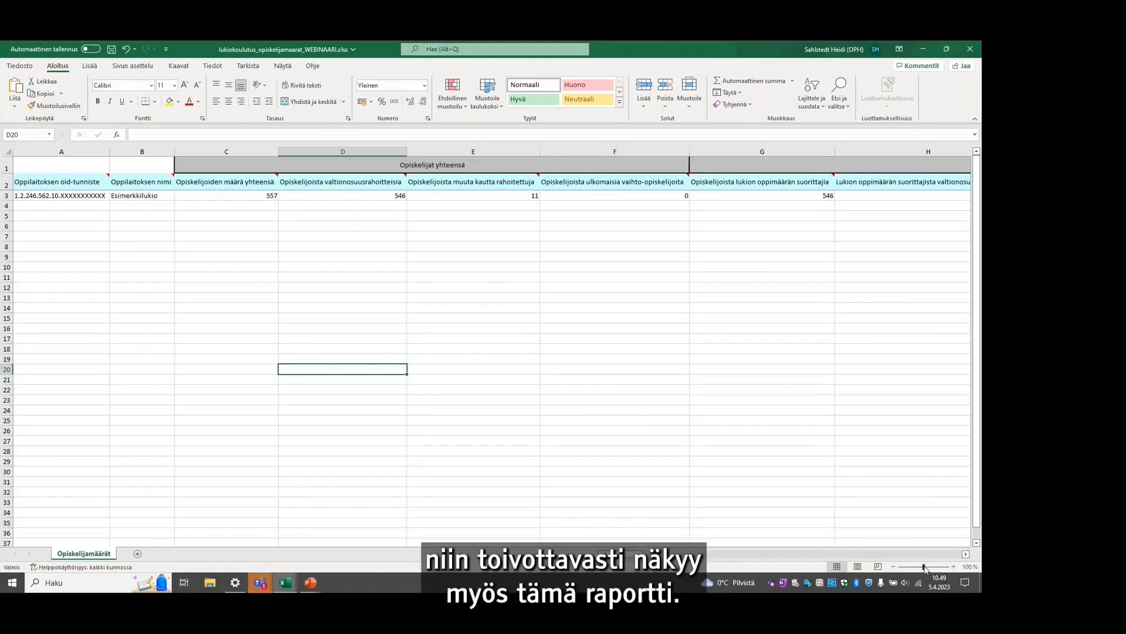
Enlarge the view of the Opiskelijamäärät worksheet to 160%
left_click_drag(925, 568, 926, 568)
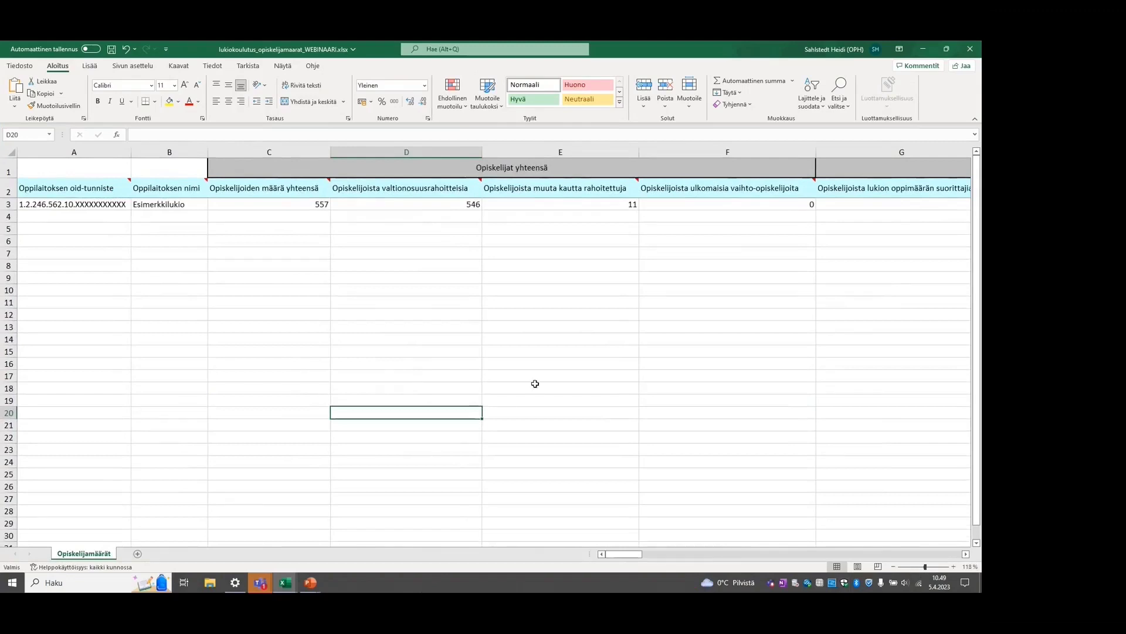
left_click(449, 335)
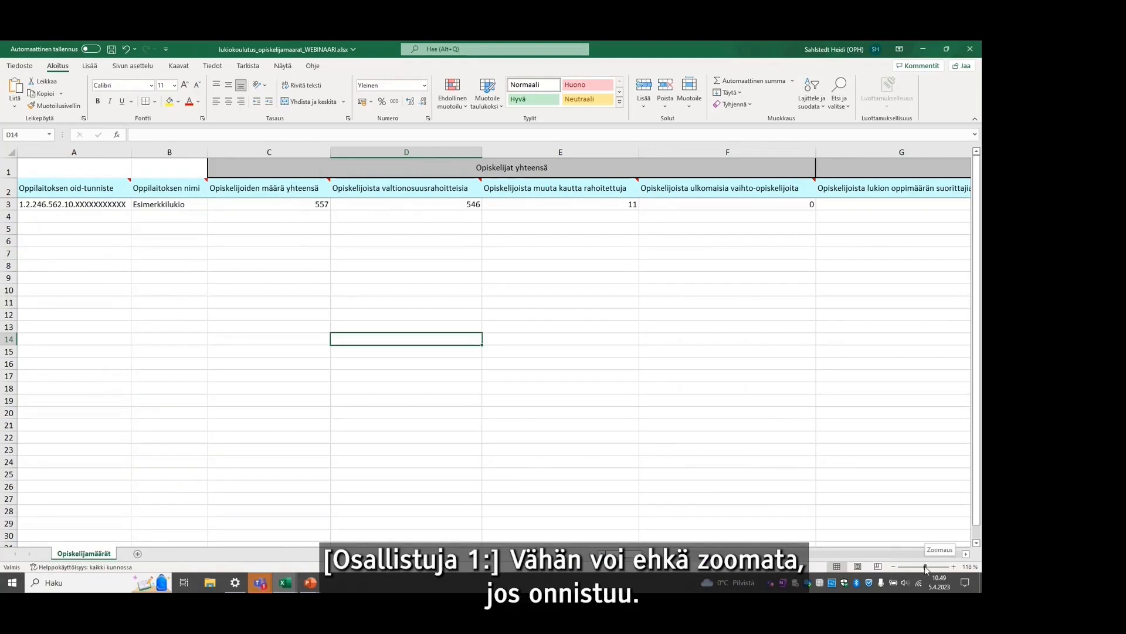
left_click_drag(926, 568, 927, 568)
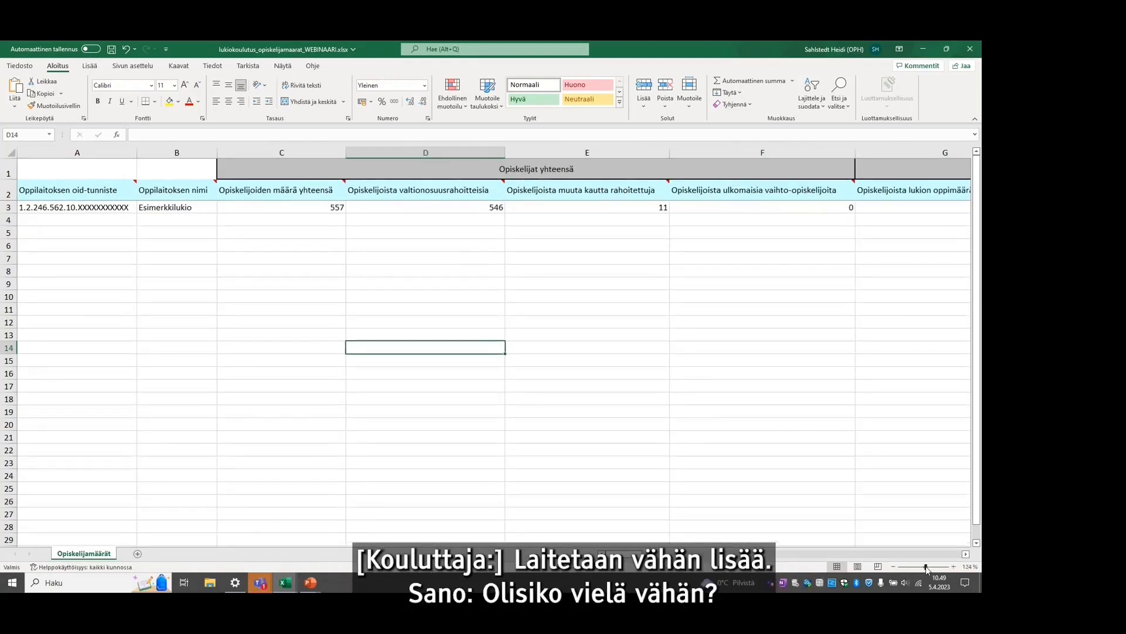
left_click_drag(926, 567, 927, 567)
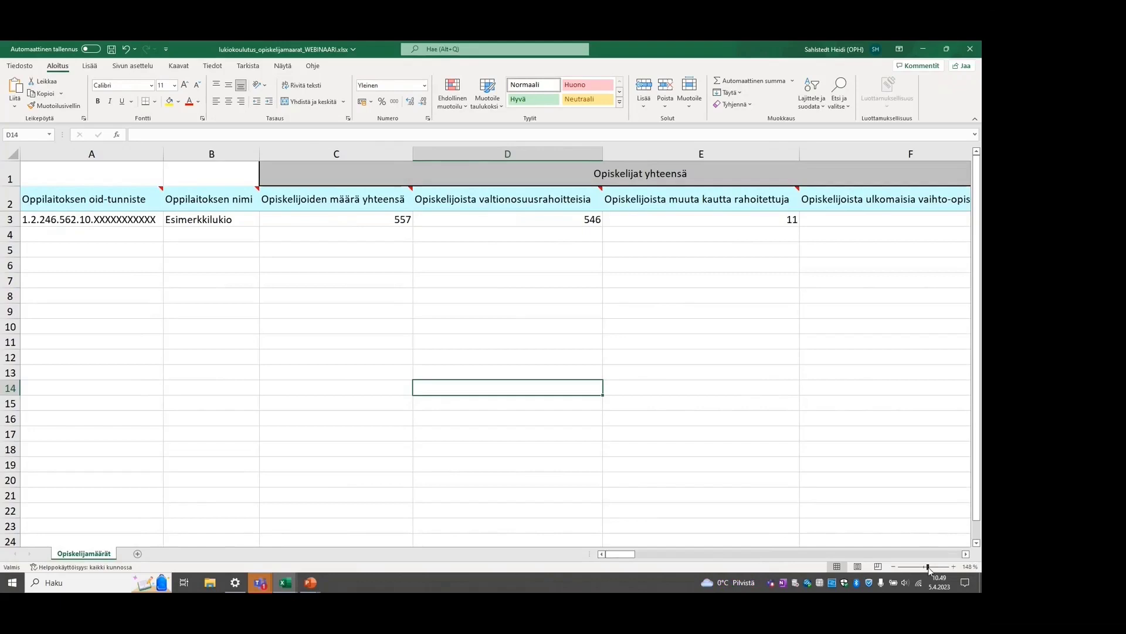
left_click(929, 567)
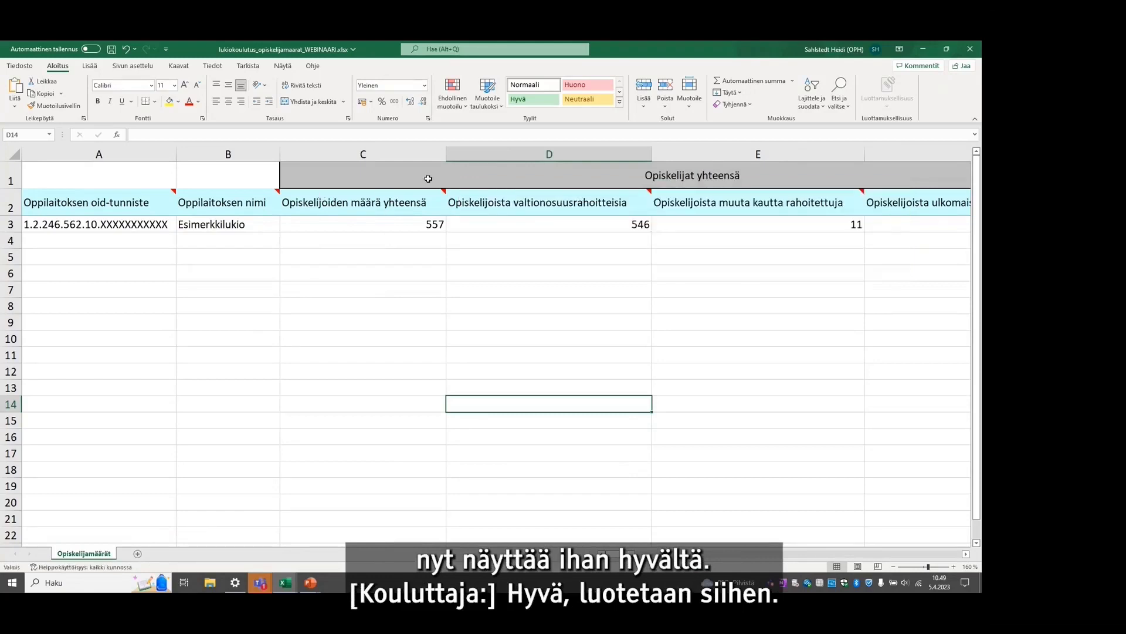
Select the "Opiskelijat yhteensä" heading and survey the report's column groups as far as the special education task columns
left_click(441, 174)
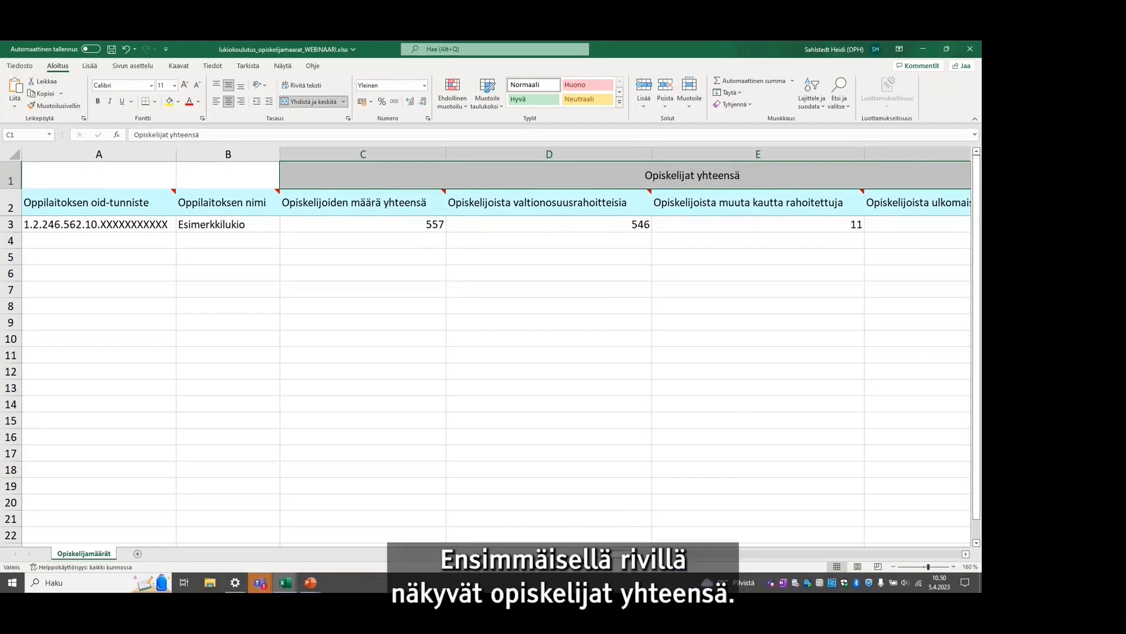
left_click_drag(622, 553, 908, 549)
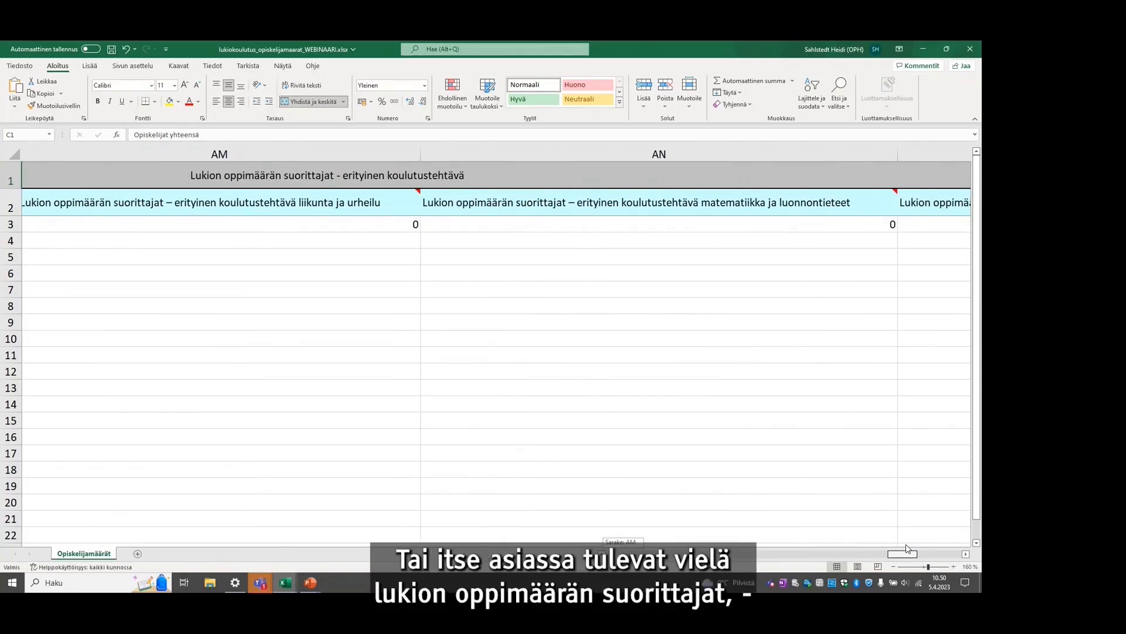
left_click_drag(907, 548, 631, 554)
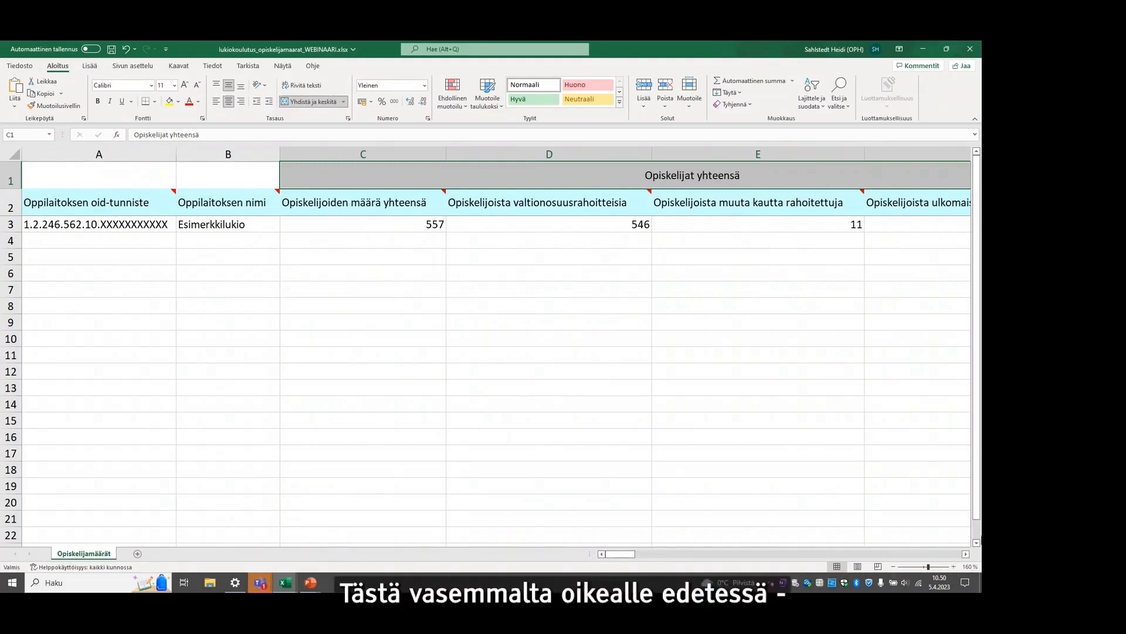
Examine the columns on total students and full upper secondary syllabus students, through the teaching language and boarding columns
left_click(966, 553)
left_click(967, 554)
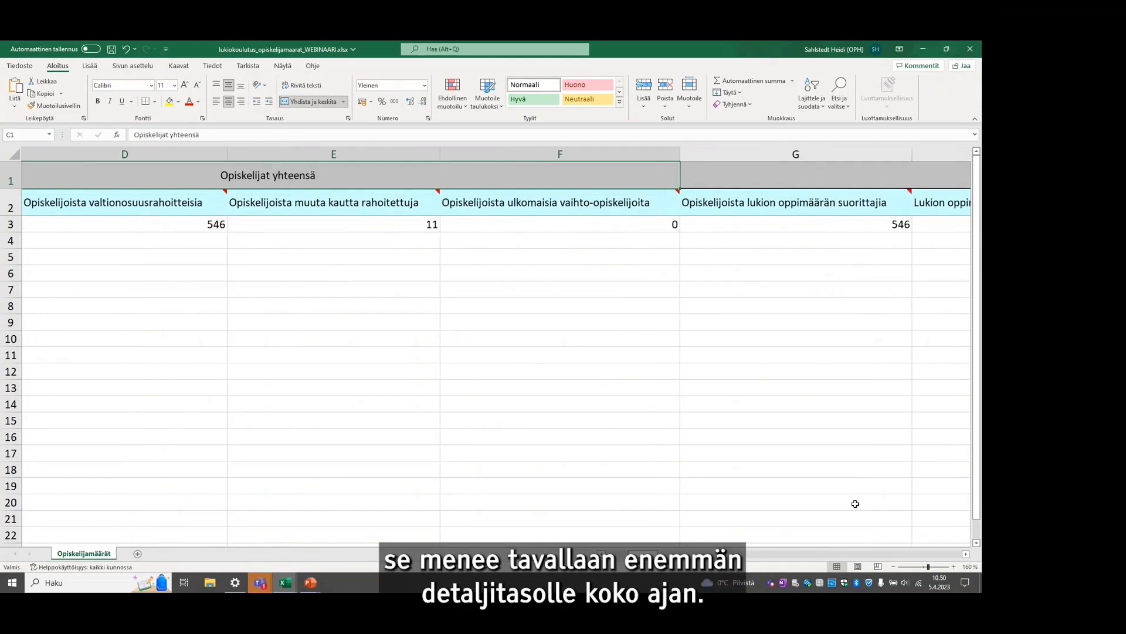
left_click(966, 554)
left_click(966, 553)
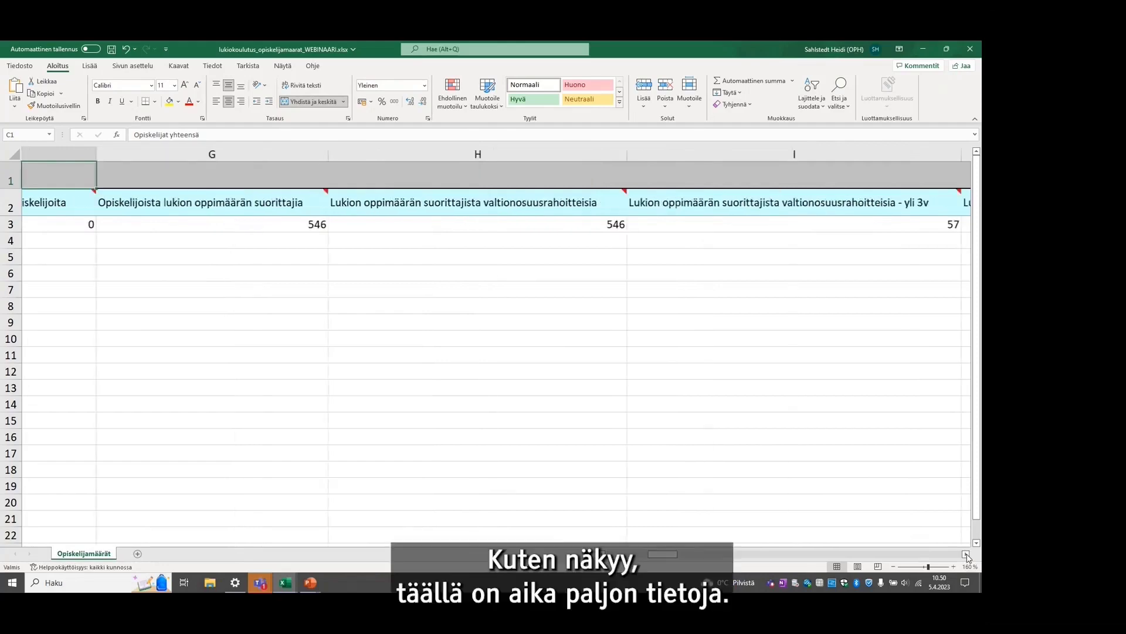
left_click(966, 554)
left_click(966, 554)
left_click(966, 554)
left_click(966, 554)
left_click(966, 554)
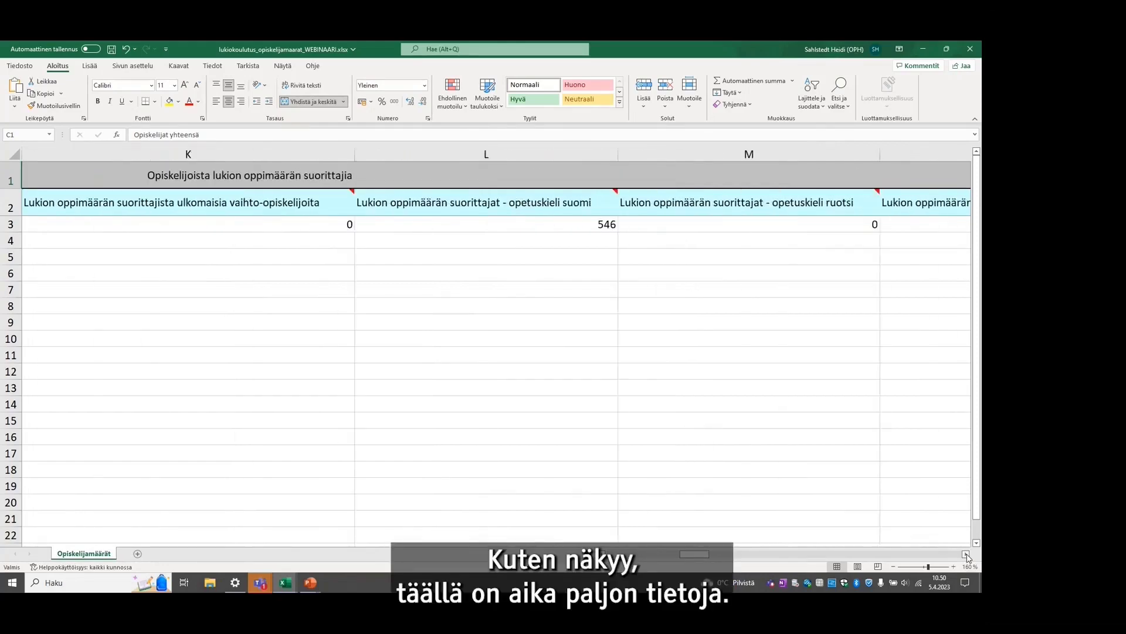
left_click(966, 554)
left_click(966, 554)
left_click(965, 554)
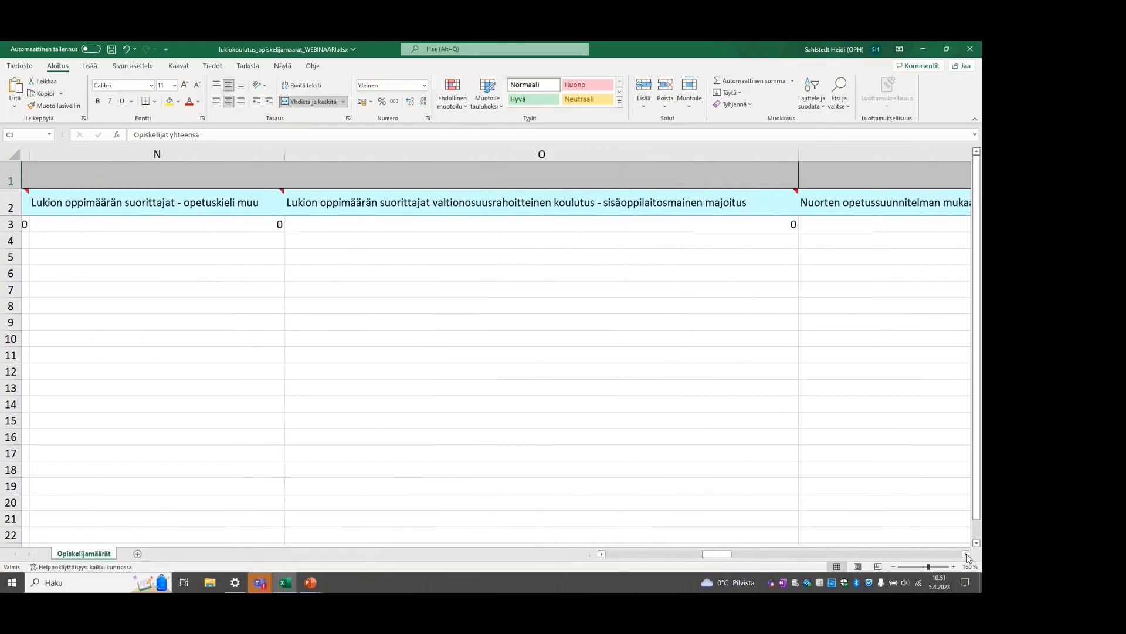
Examine the columns on students following the youth curriculum and the adult curriculum, including their funding and teaching languages
left_click(966, 554)
left_click(966, 554)
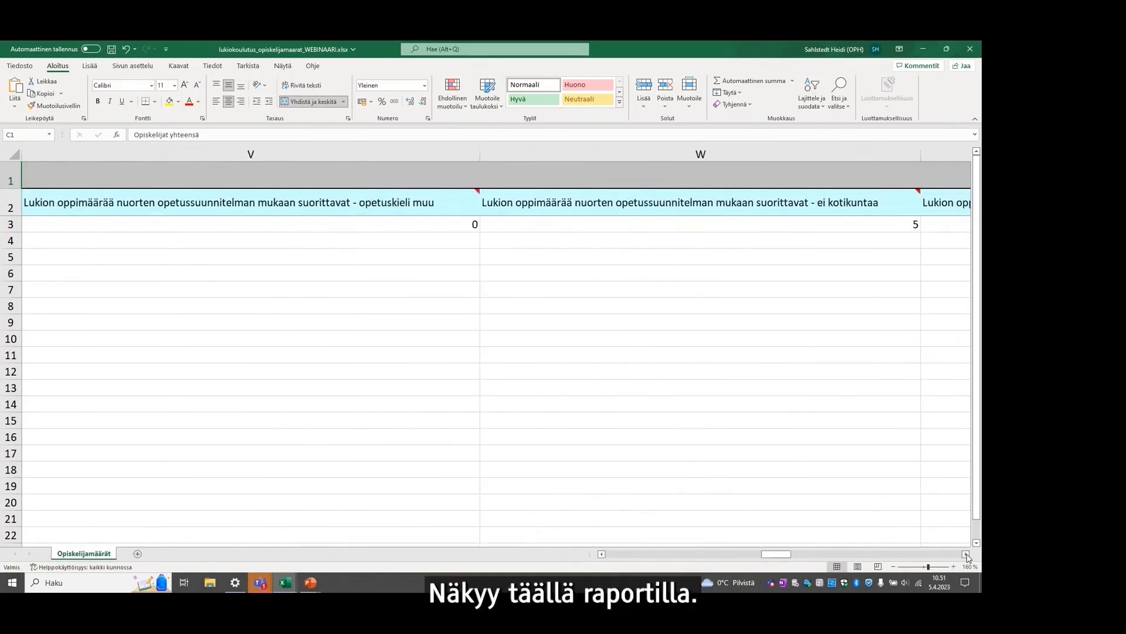
left_click(965, 553)
left_click(966, 554)
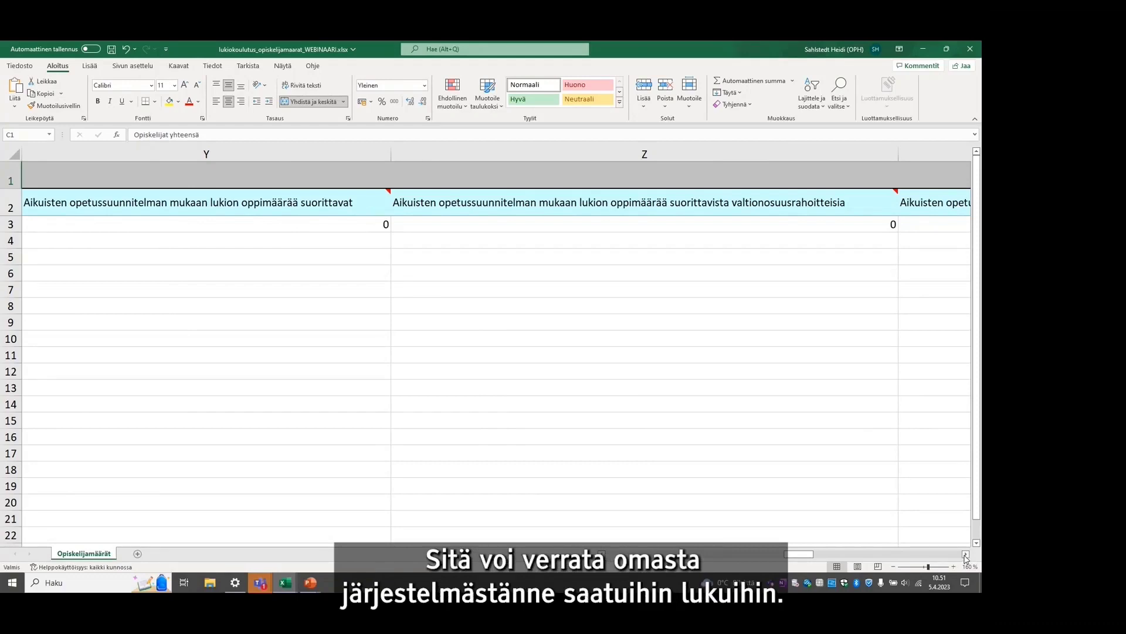
left_click(966, 554)
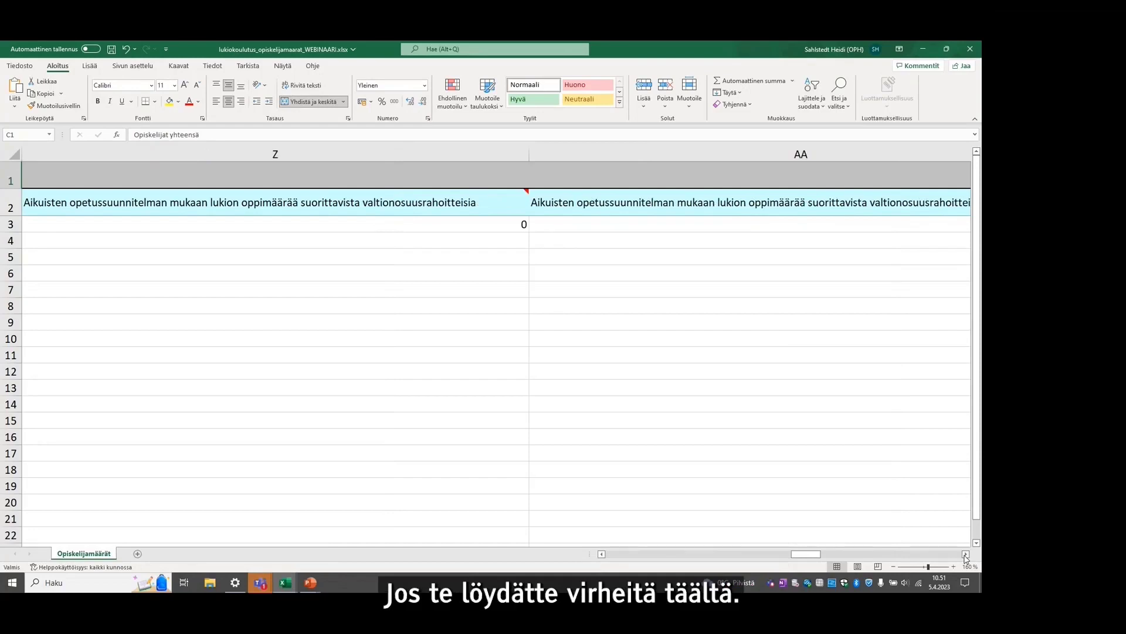
left_click(966, 554)
left_click(966, 554)
left_click(965, 554)
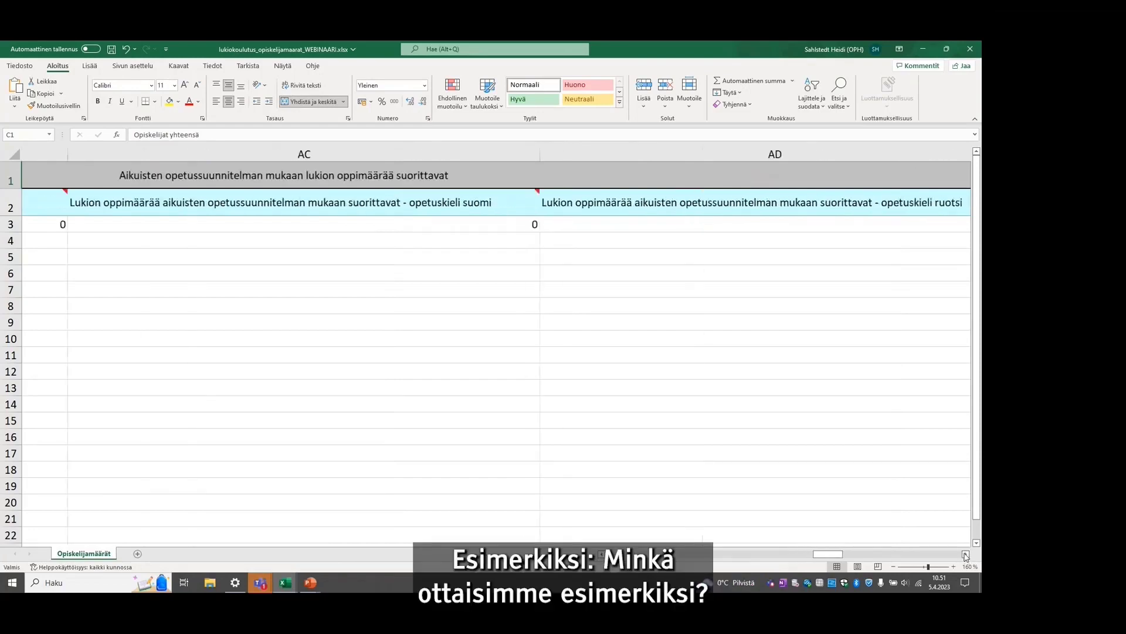
Examine the special education task columns (erityinen koulutustehtävä) for students completing the full syllabus
left_click(966, 555)
left_click(966, 554)
left_click(966, 554)
left_click(965, 554)
left_click(965, 554)
left_click(965, 555)
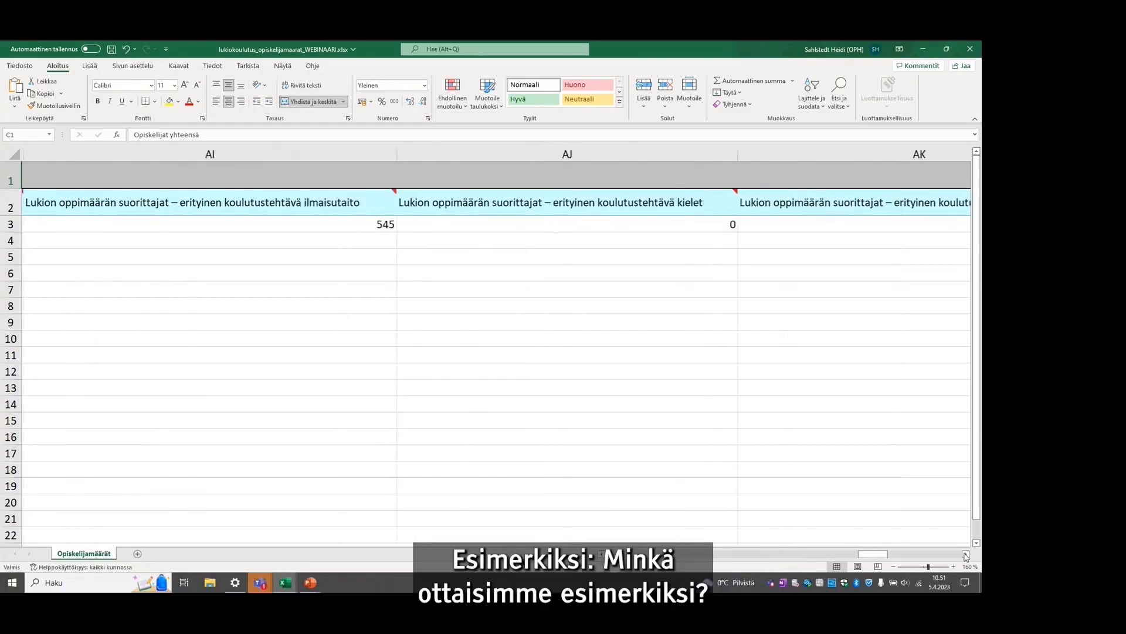
left_click(965, 554)
left_click(965, 555)
left_click(966, 555)
left_click(966, 554)
left_click(966, 554)
left_click(965, 555)
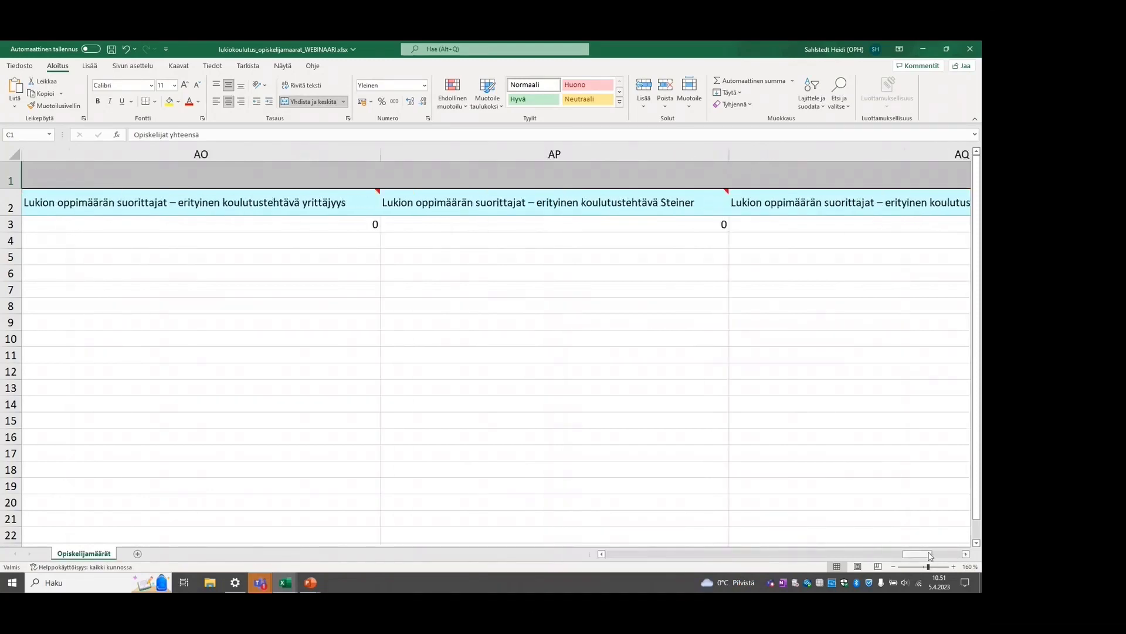
Review the Aineopiskelijat columns at the end of the report, including the header note on Opiskelijoista aineopiskelijoita and the otherwise funded students
left_click_drag(930, 556, 964, 556)
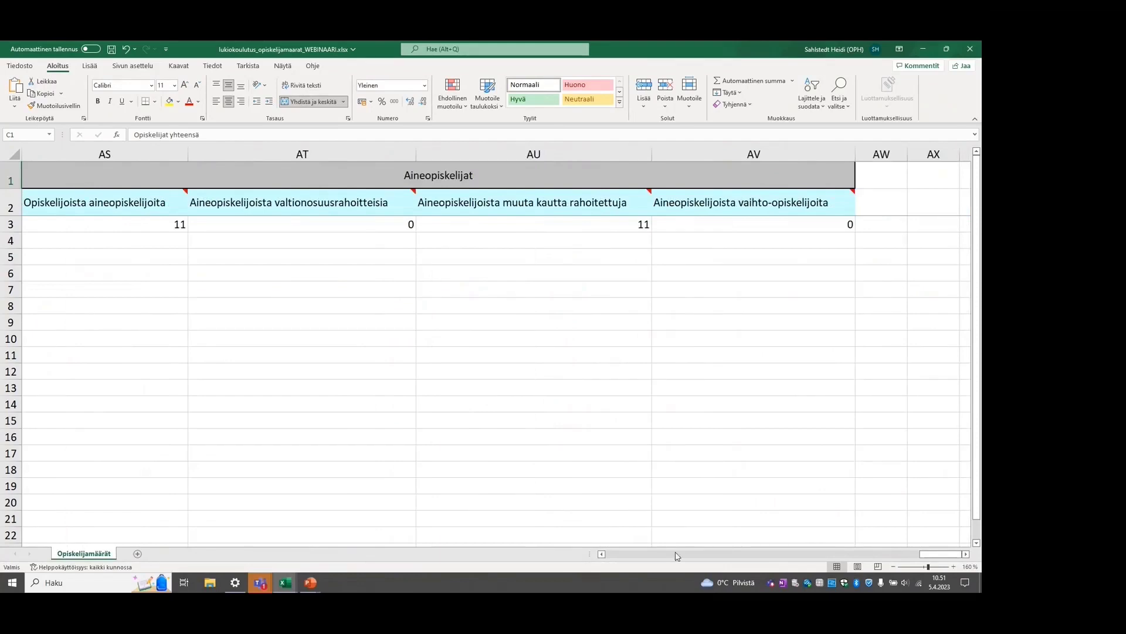
left_click(601, 554)
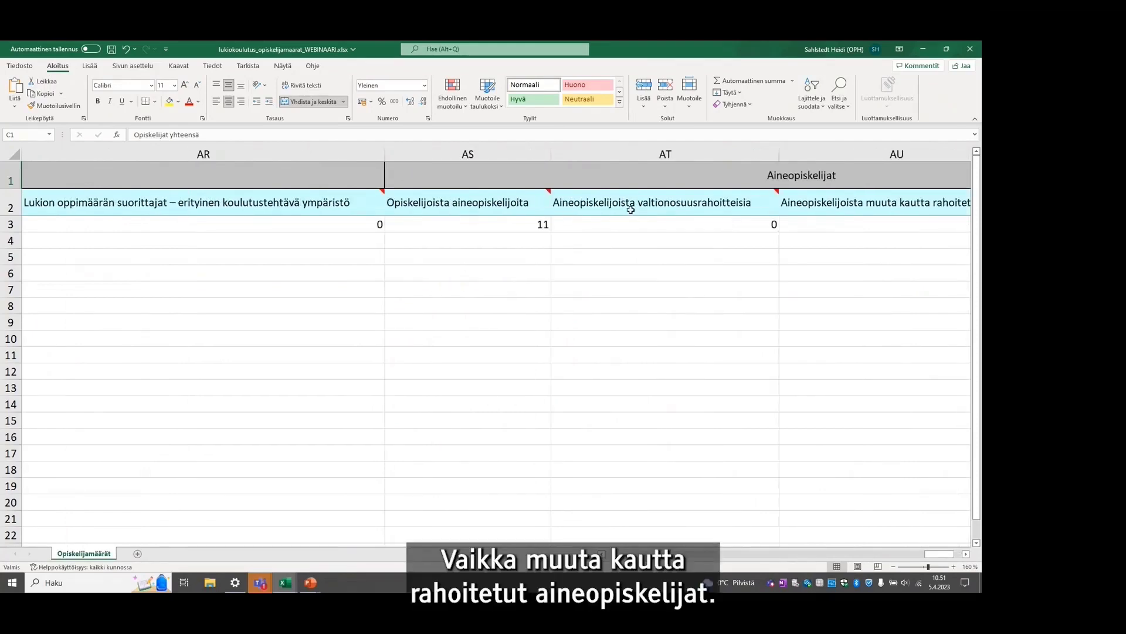
mouse_move(497, 210)
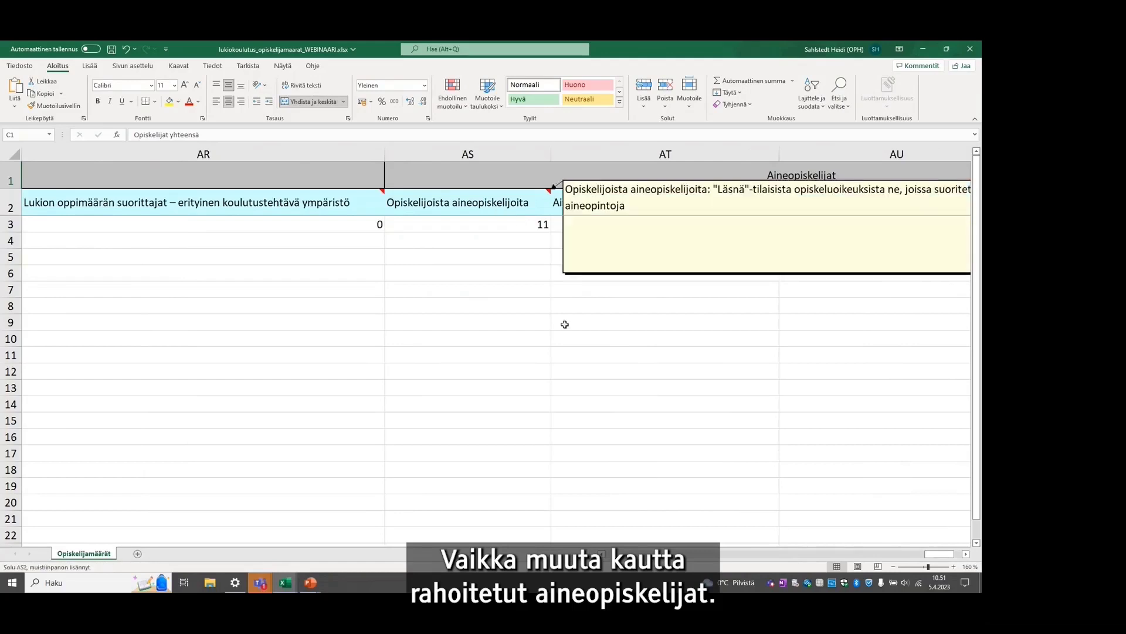
left_click(966, 554)
left_click(966, 553)
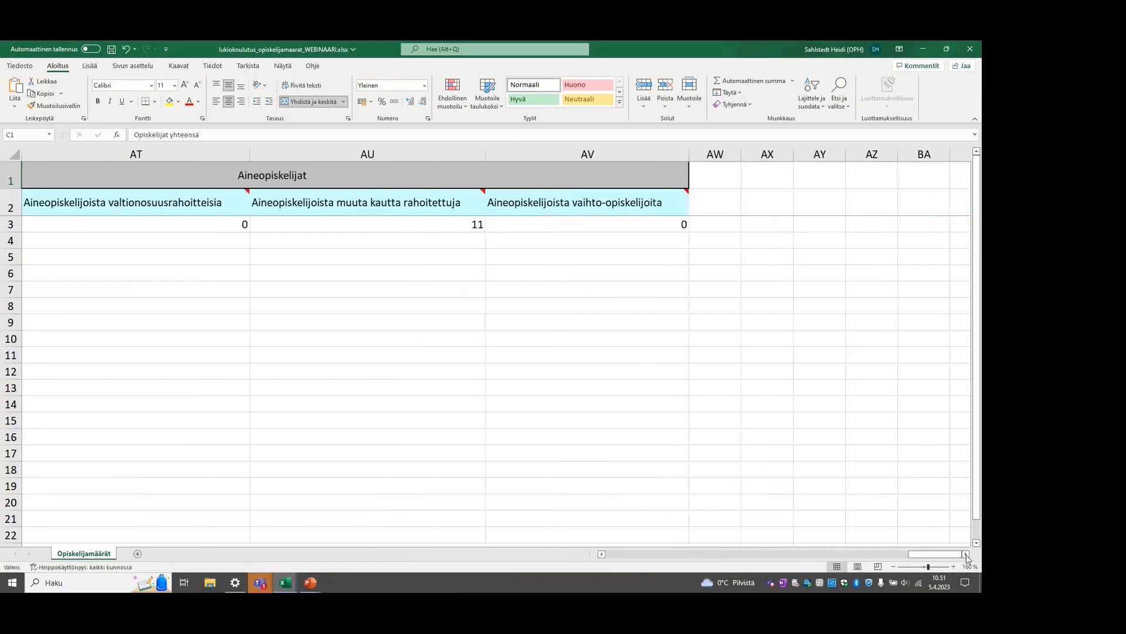
mouse_move(406, 211)
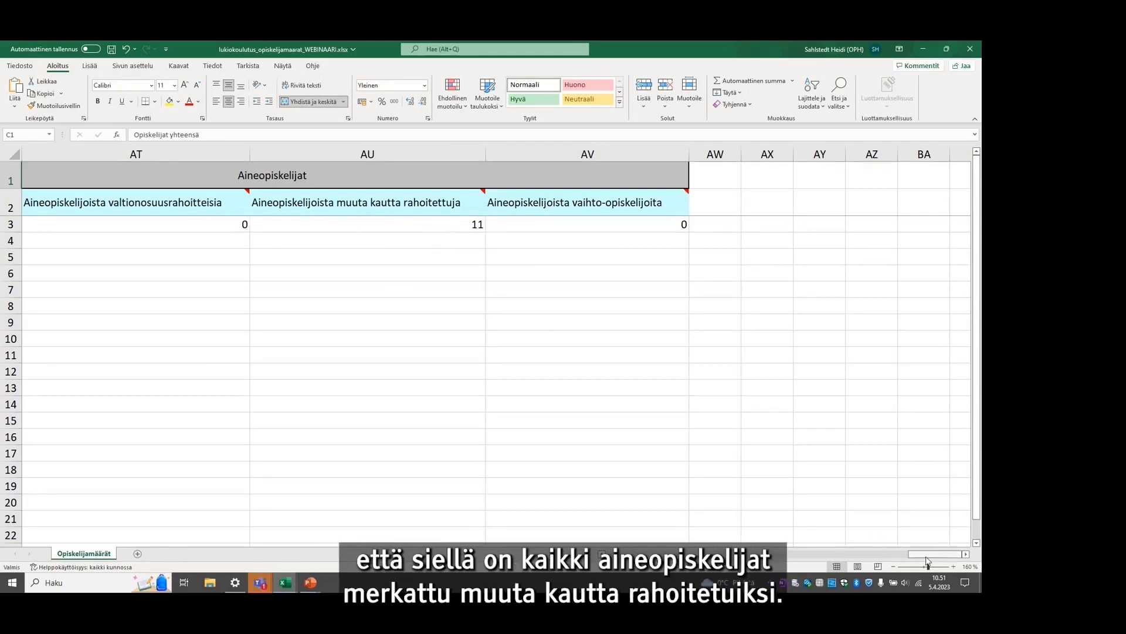
Return to the start of the report and review the student totals, funding types and teaching languages of full syllabus students
left_click_drag(928, 558, 620, 558)
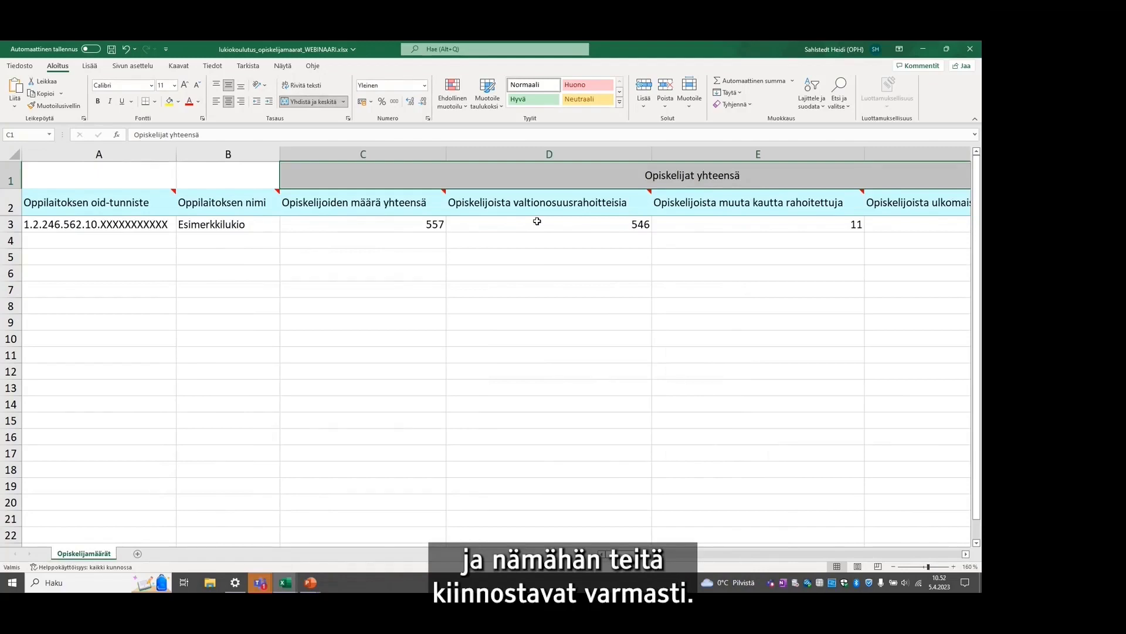
left_click(966, 554)
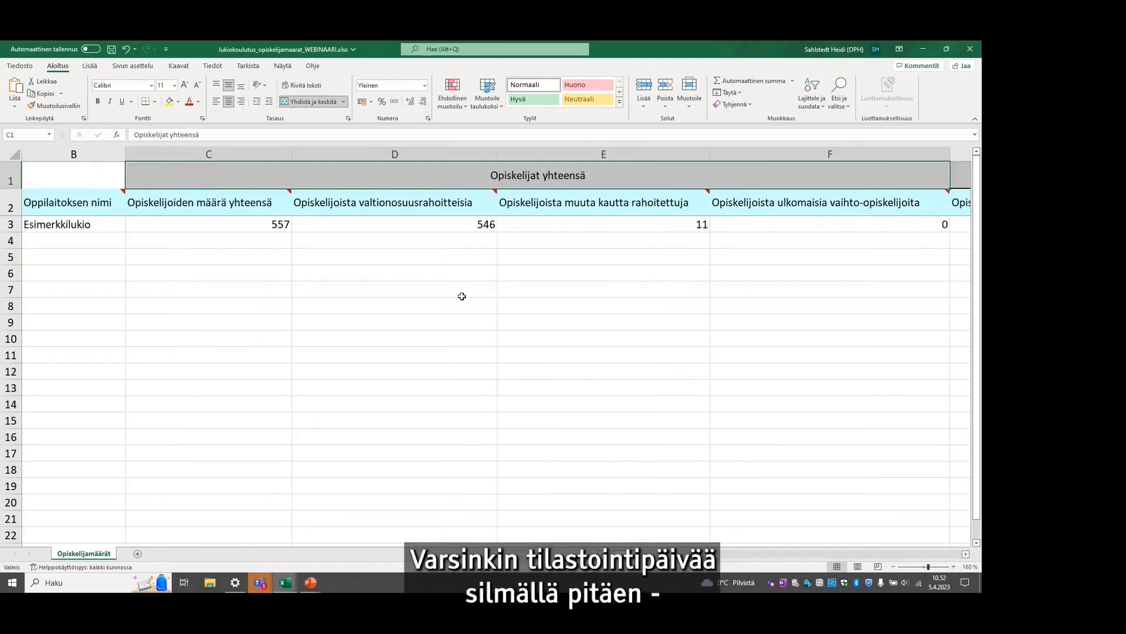
left_click(966, 555)
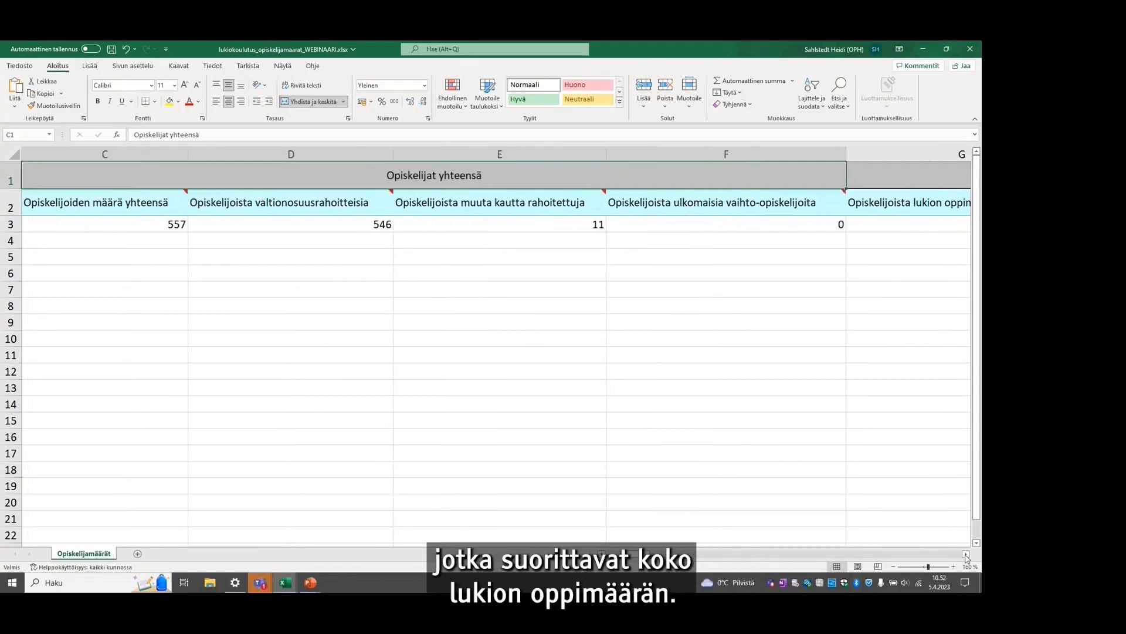
left_click(965, 554)
left_click(966, 554)
left_click(965, 554)
left_click(965, 555)
left_click(966, 554)
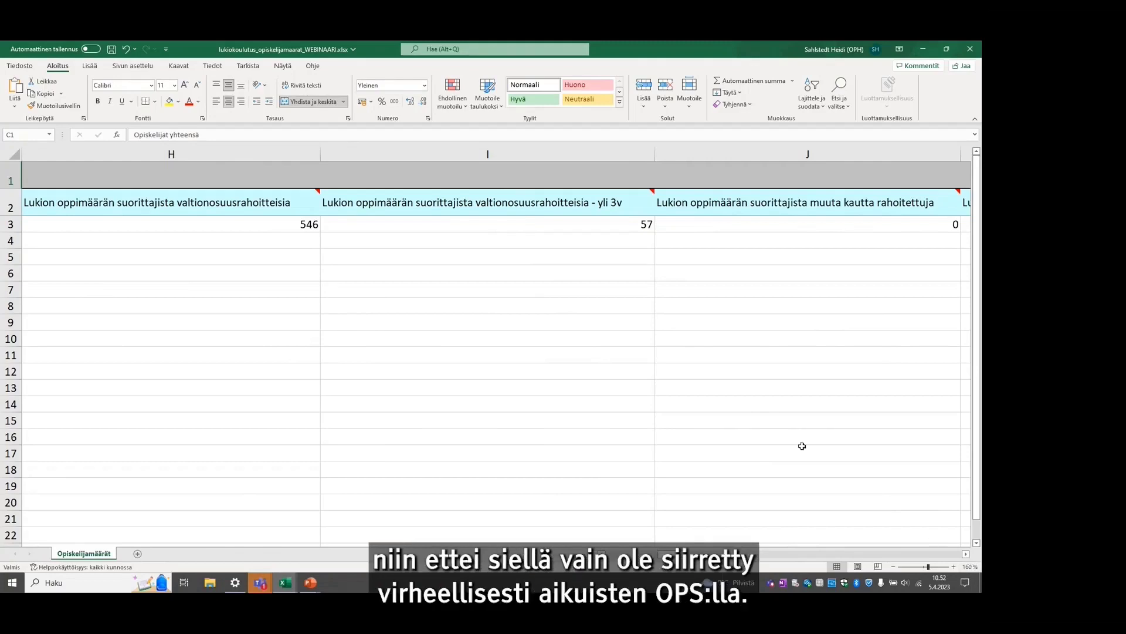
left_click(966, 554)
left_click(966, 554)
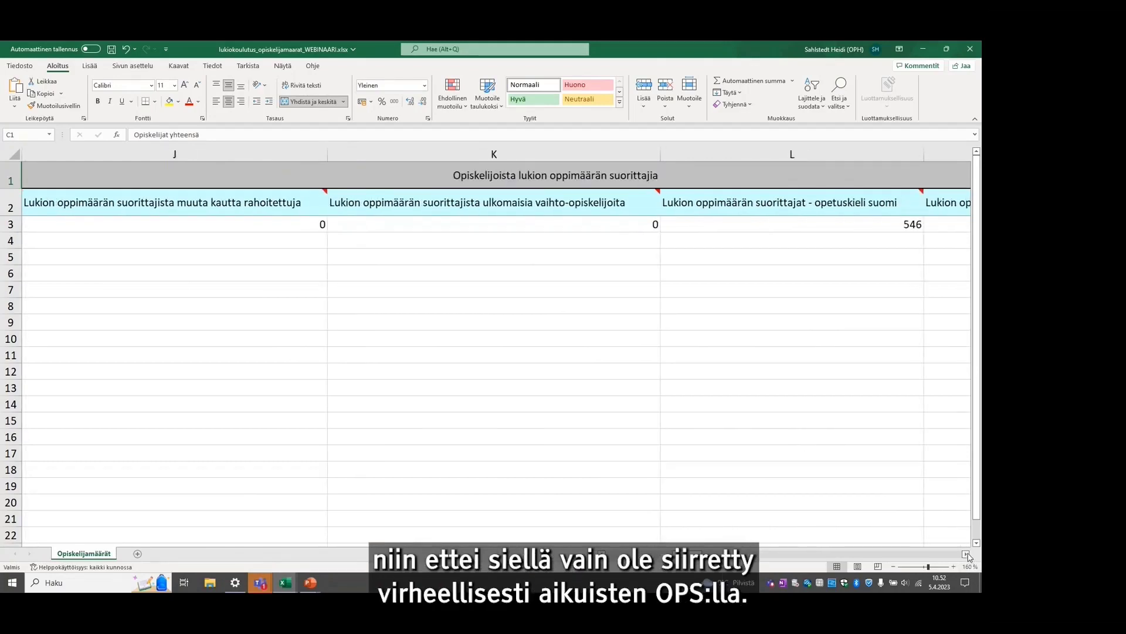
left_click(966, 554)
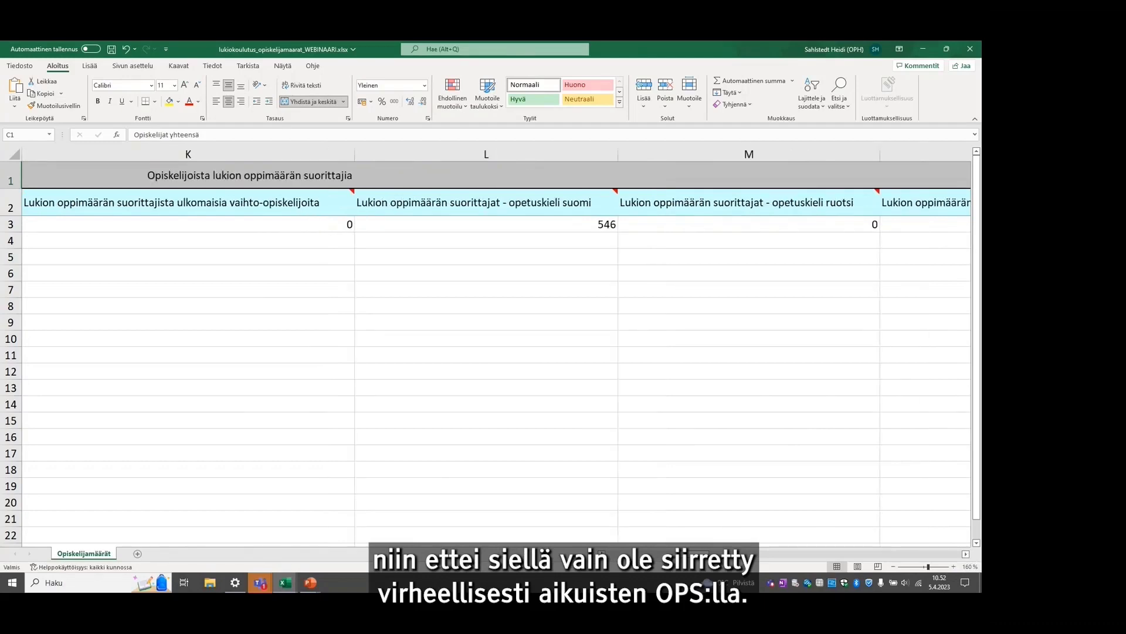
Skim from the first columns to the special education task columns and return to column A
scroll(637, 437, "left", 10)
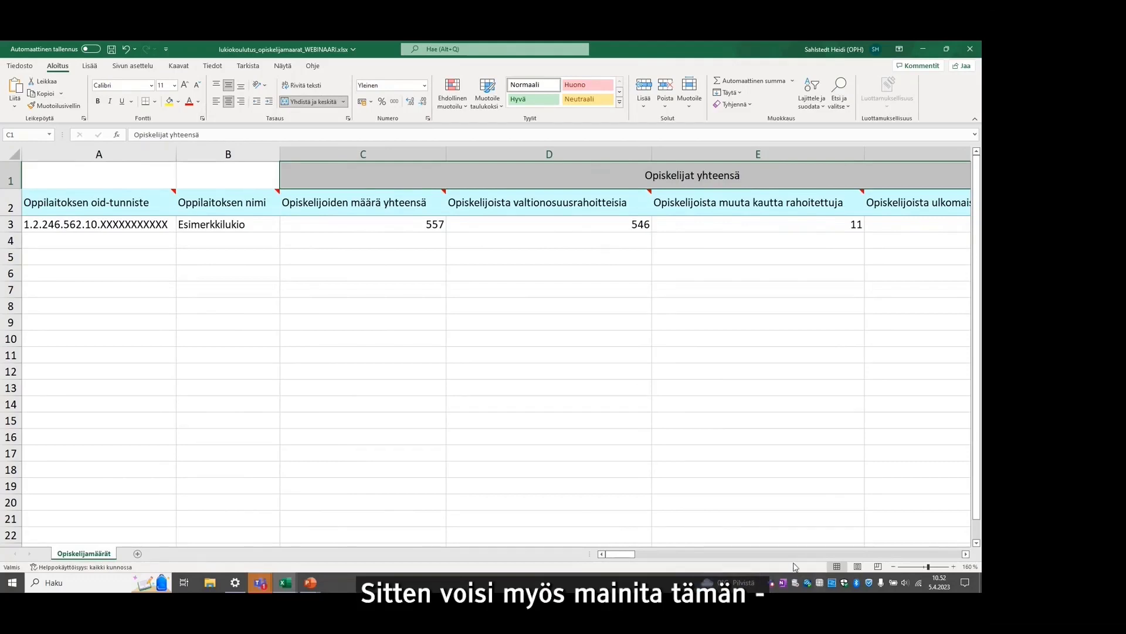
left_click_drag(629, 556, 895, 579)
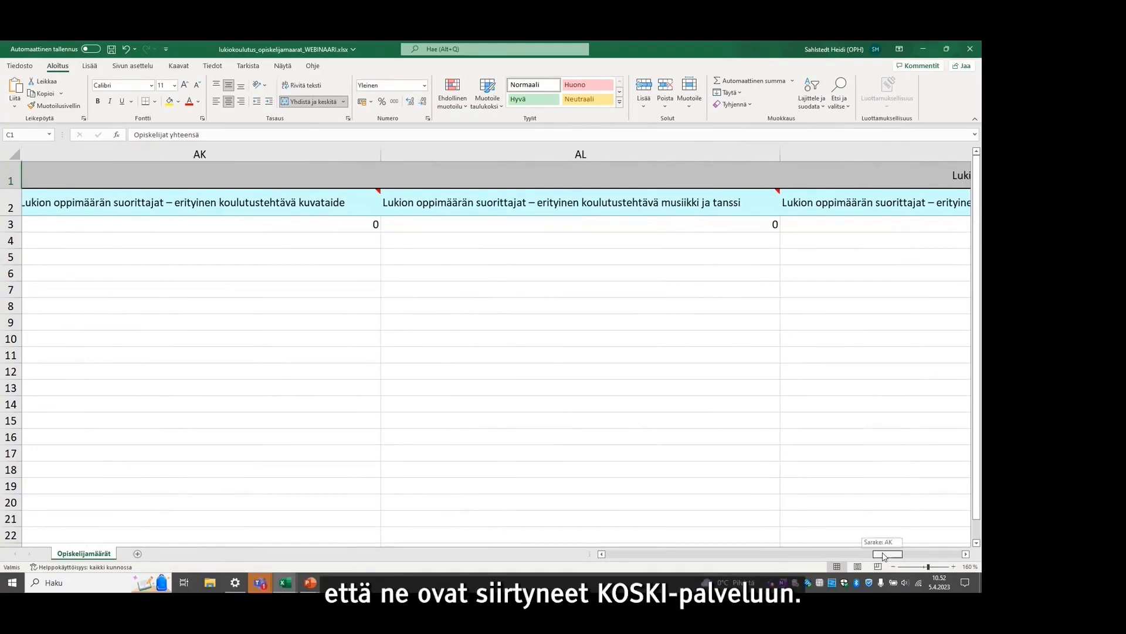
left_click_drag(885, 557, 872, 557)
left_click_drag(730, 554, 624, 554)
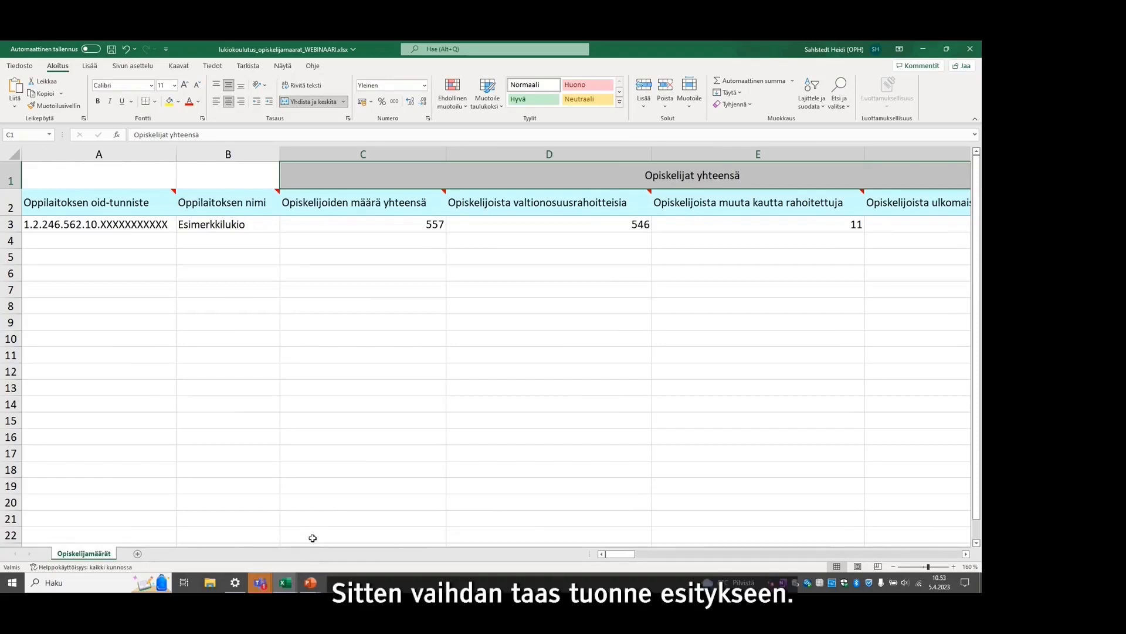
Switch to the running PowerPoint slide show and advance to the slide "Tunnusluvut: kurssikertymät"
mouse_move(312, 583)
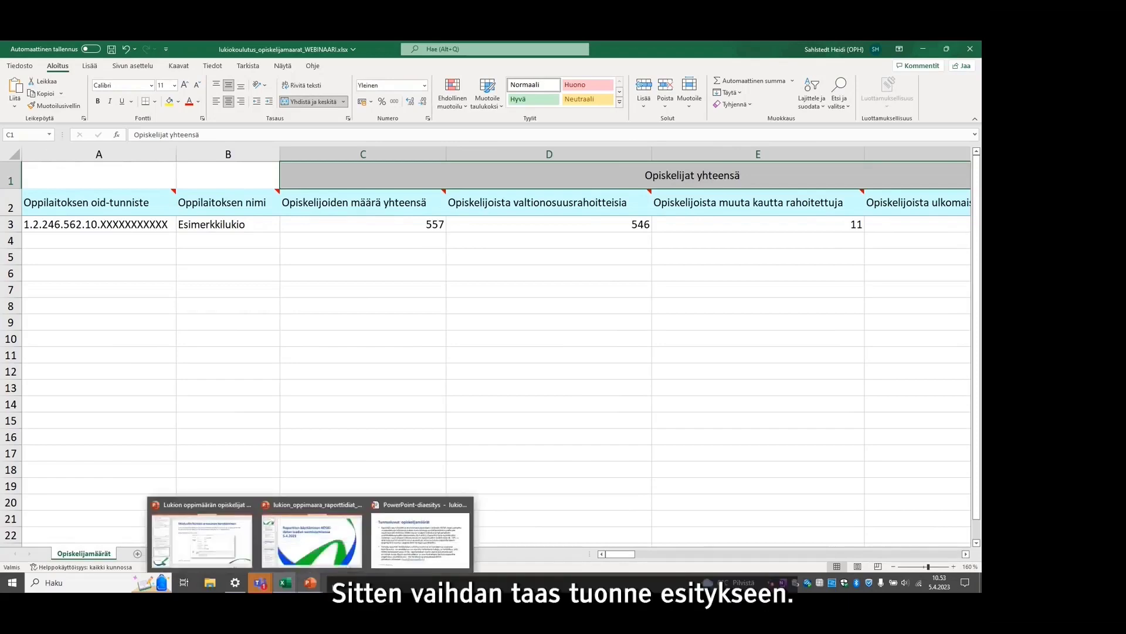
left_click(404, 552)
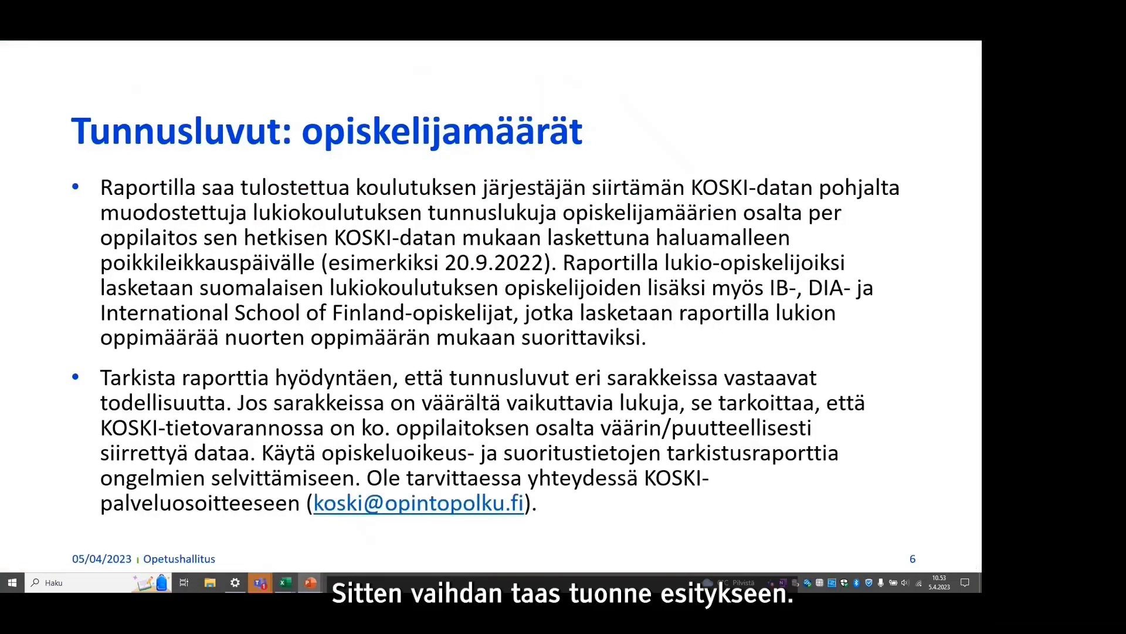
left_click(642, 400)
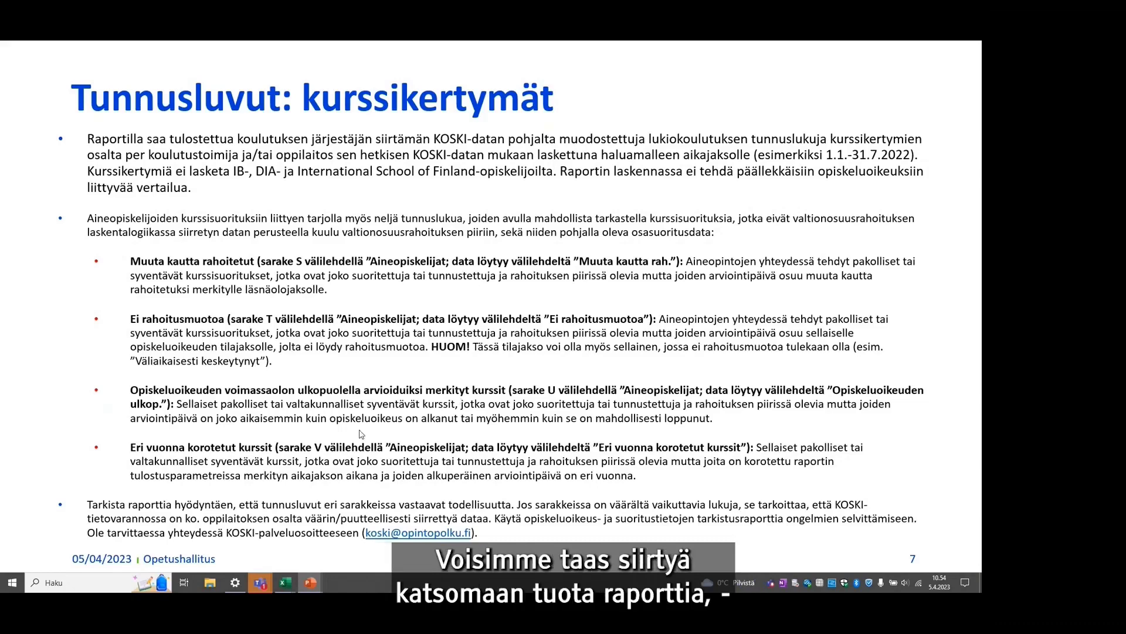
Switch to the workbook lukion_kurssikertymat_WEBINAARI and review the total, completed and recognised course columns on the Oppimäärä sheet
mouse_move(295, 579)
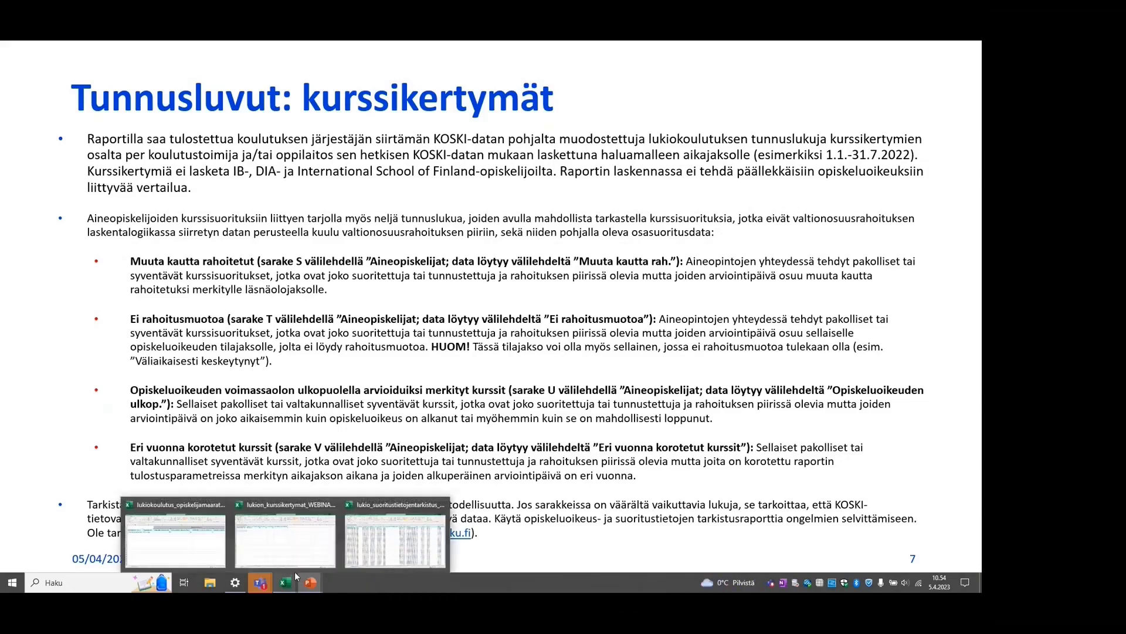
left_click(286, 536)
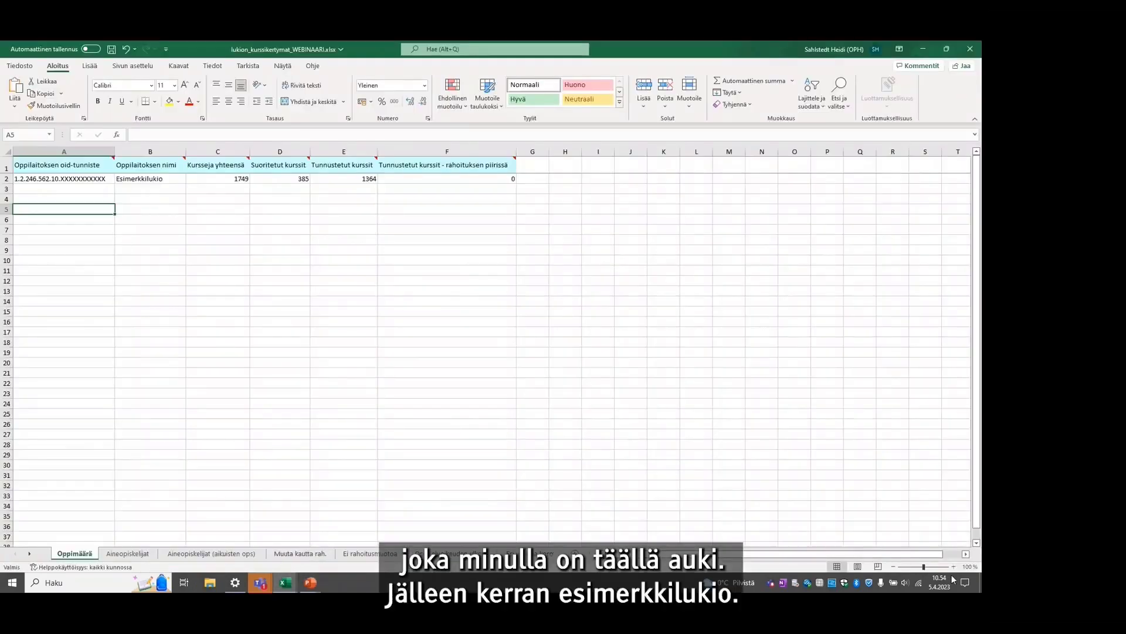
left_click_drag(924, 567, 933, 569)
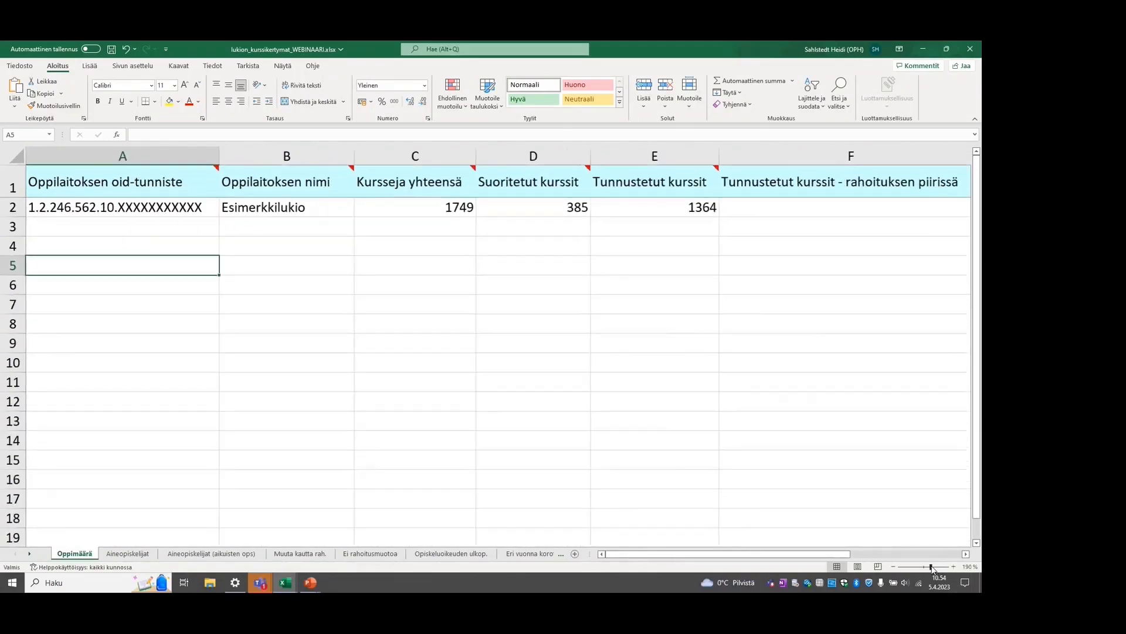
left_click(329, 269)
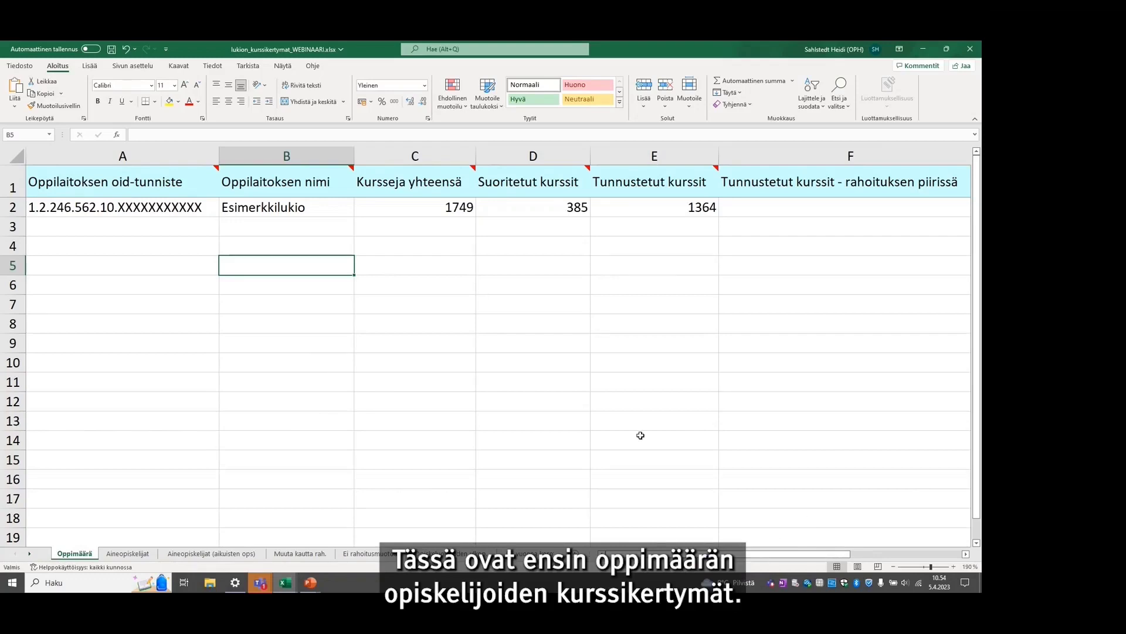
mouse_move(411, 184)
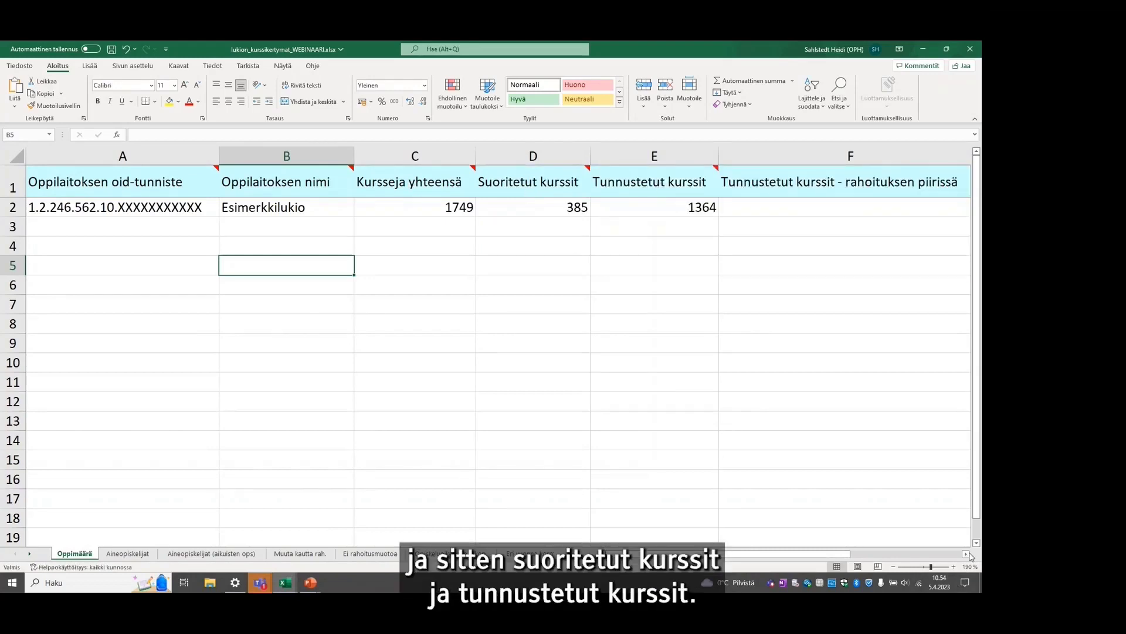
left_click_drag(848, 560, 735, 514)
Check the Aineopiskelijat sheet and review the first course columns of Aineopiskelijat (aikuisten ops) from column A, enlarged for reading
left_click(127, 554)
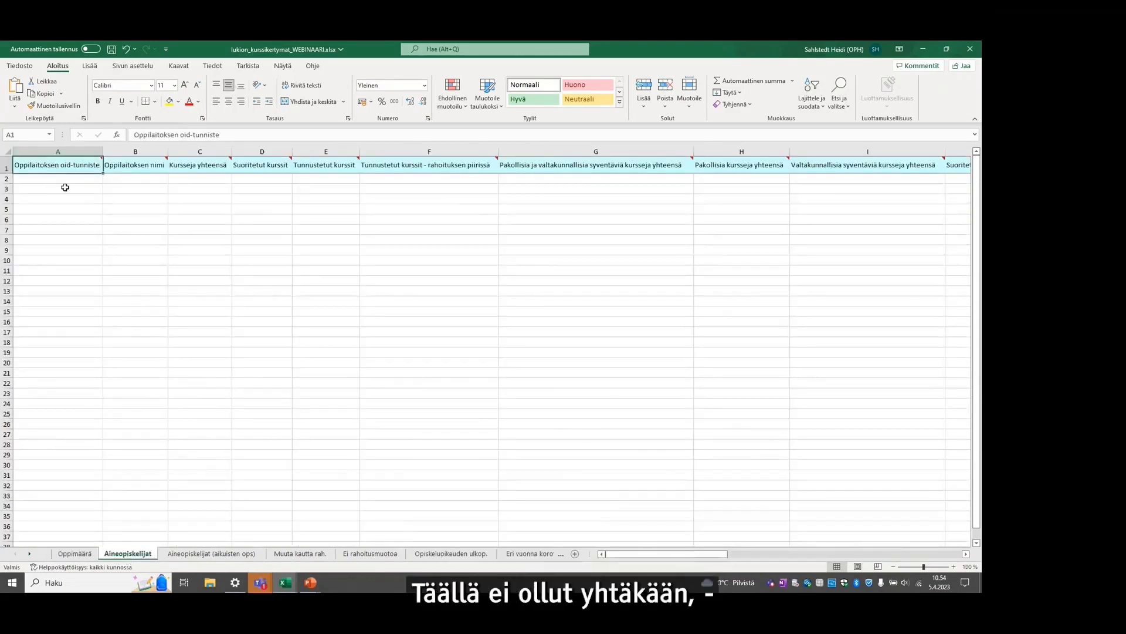
left_click(181, 554)
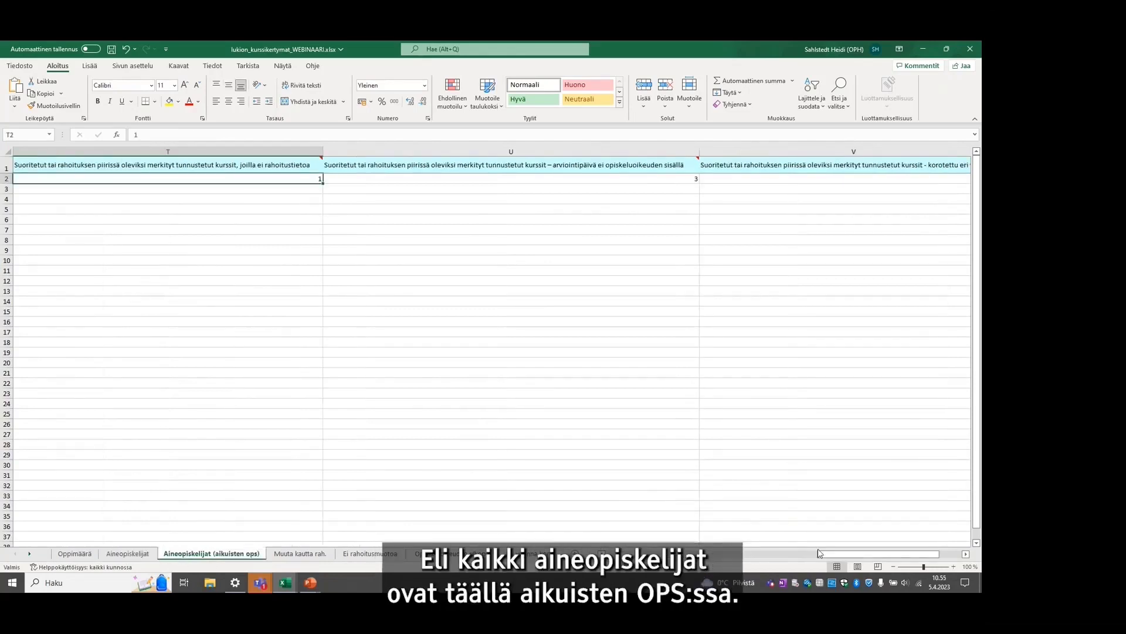
left_click_drag(821, 554, 621, 576)
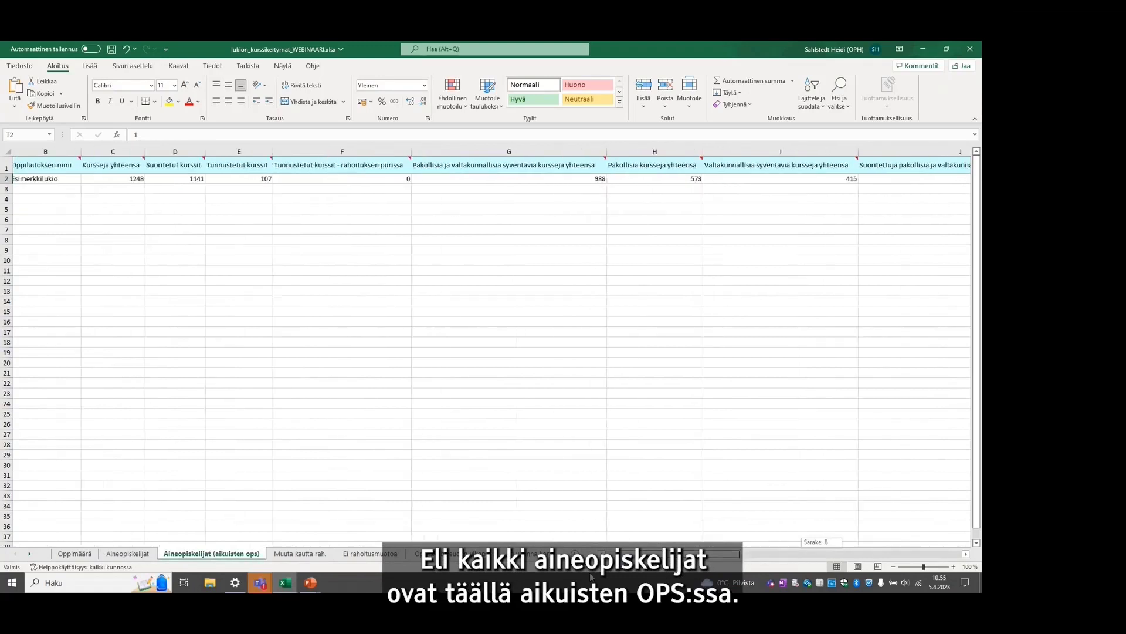
left_click(161, 215)
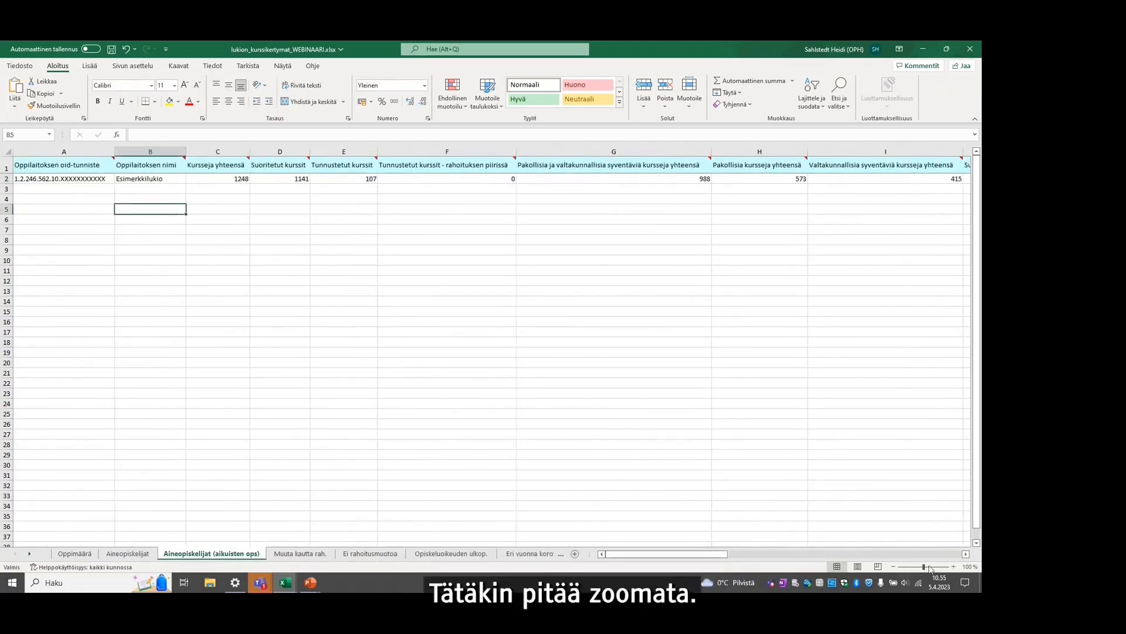
left_click_drag(924, 567, 929, 568)
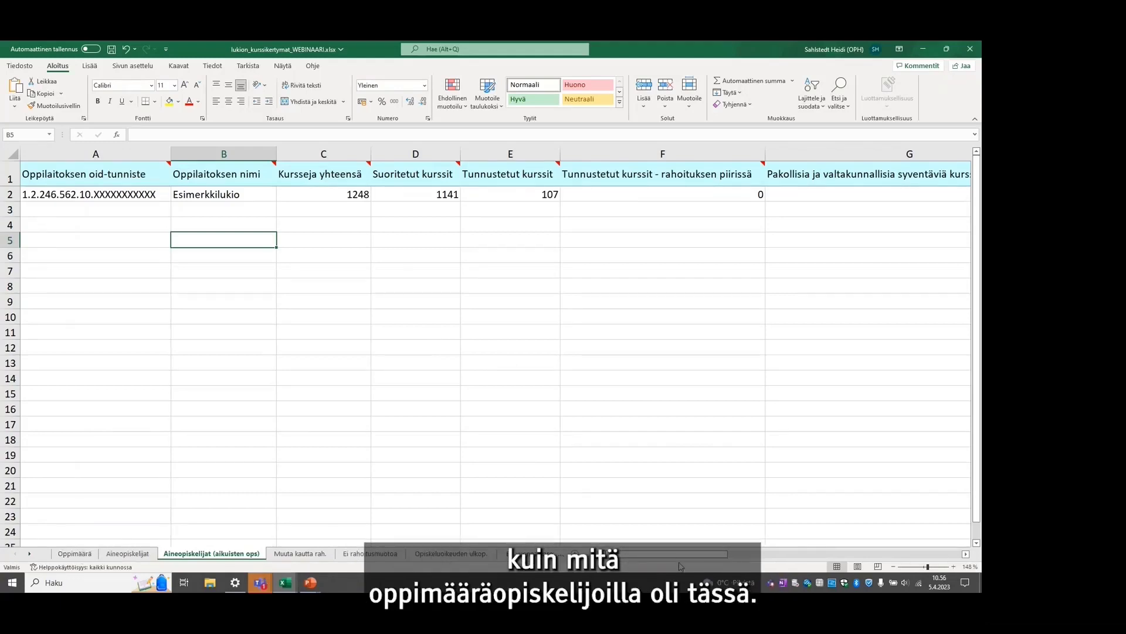
Review the compulsory and national advanced course columns of Aineopiskelijat (aikuisten ops), continuing to the otherwise funded courses in column S
left_click_drag(687, 558, 751, 560)
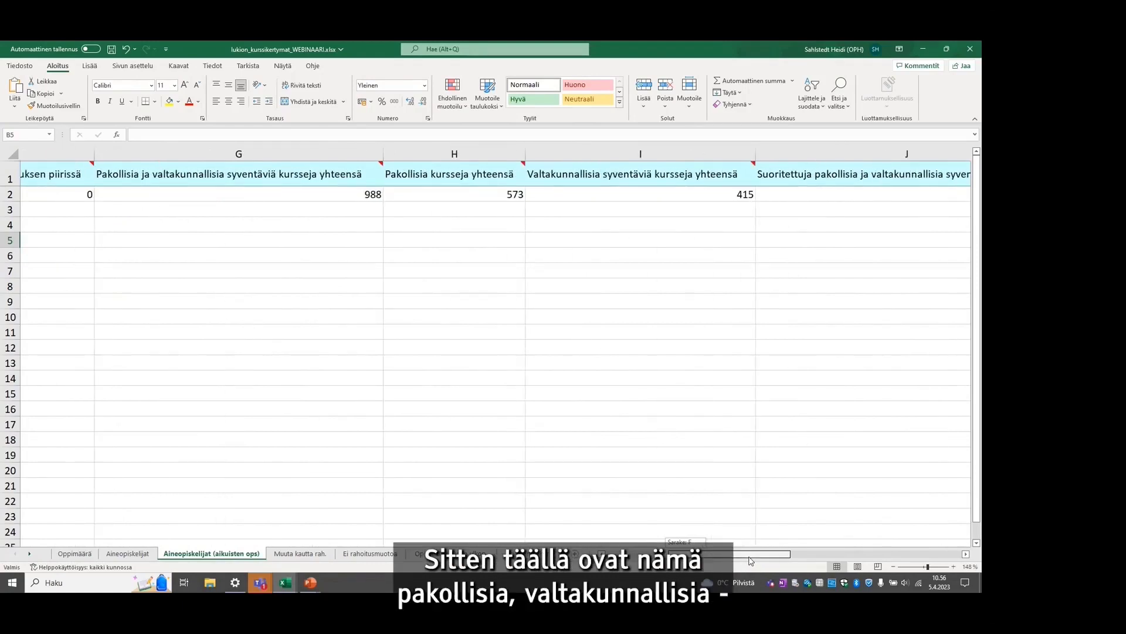
left_click_drag(751, 560, 845, 565)
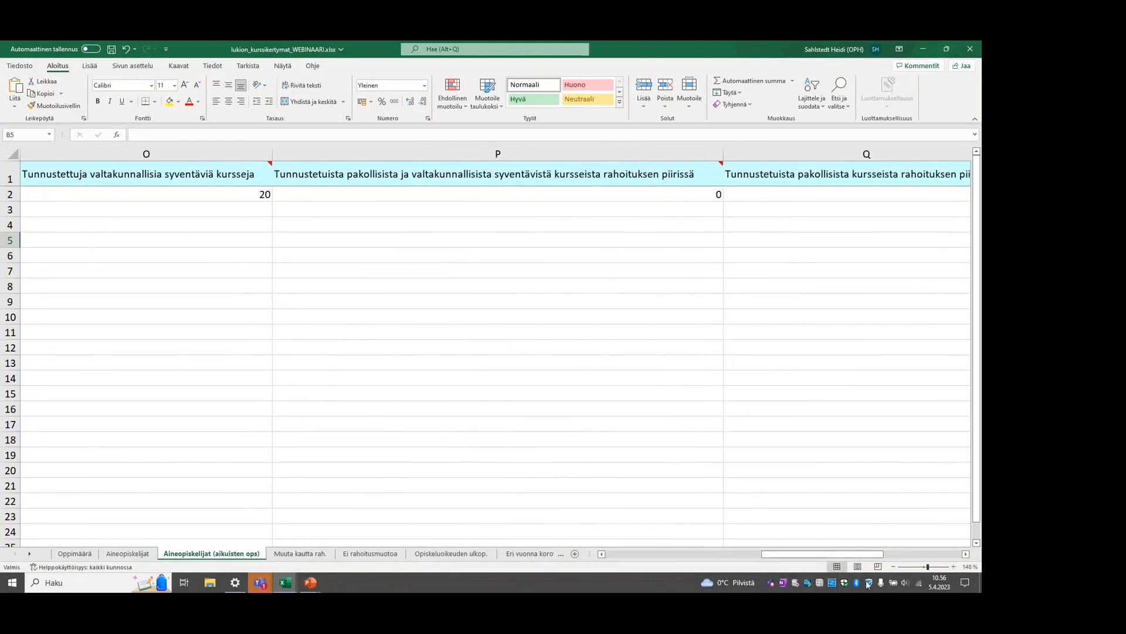
left_click_drag(882, 555, 757, 555)
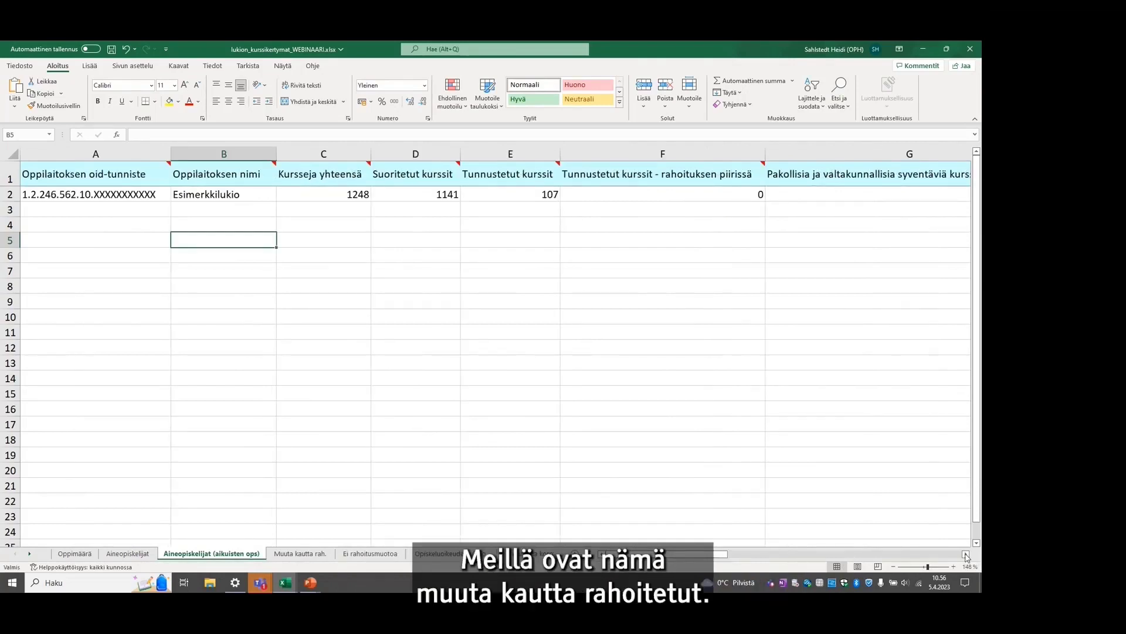
left_click_drag(966, 555, 966, 555)
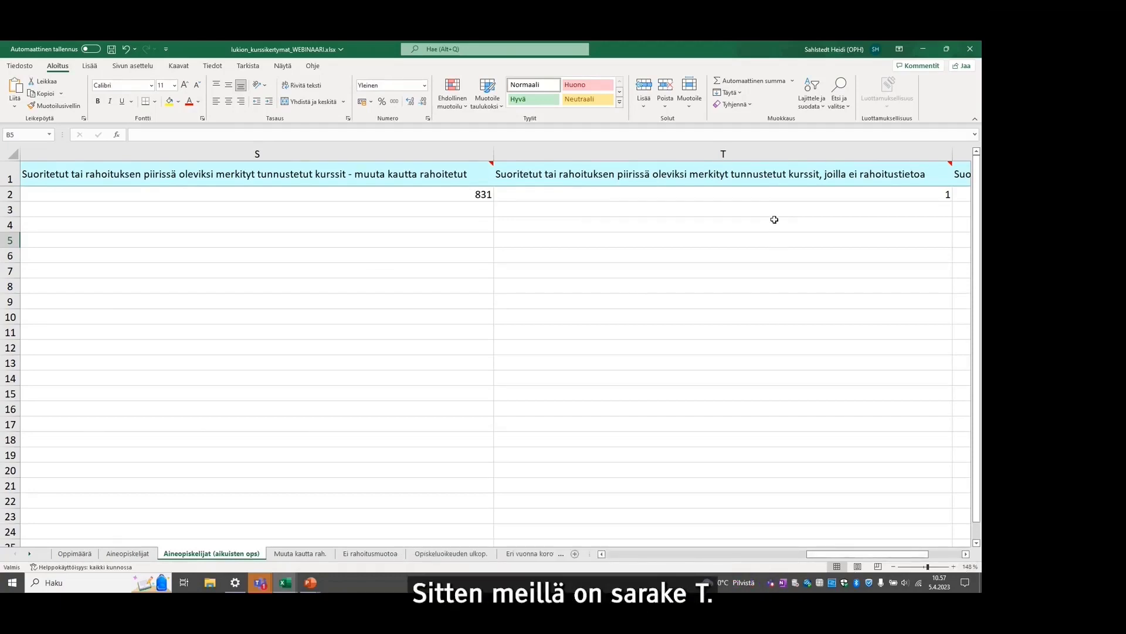
Review column T on courses without funding information and examine its detailed data on the Ei rahoitusmuotoa sheet
left_click(966, 554)
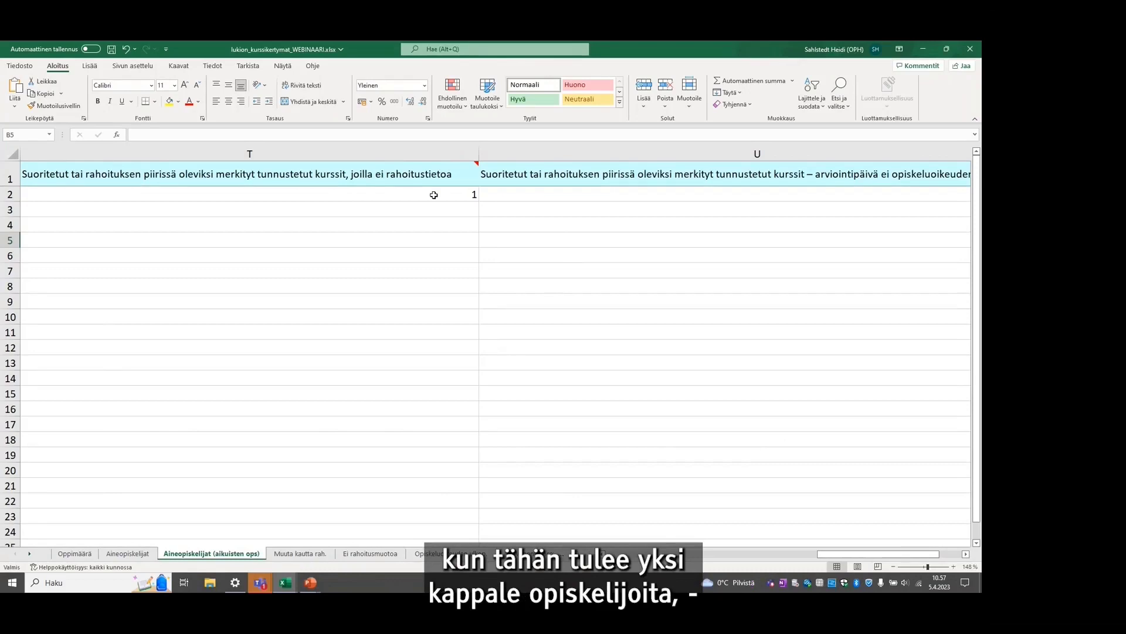
mouse_move(418, 182)
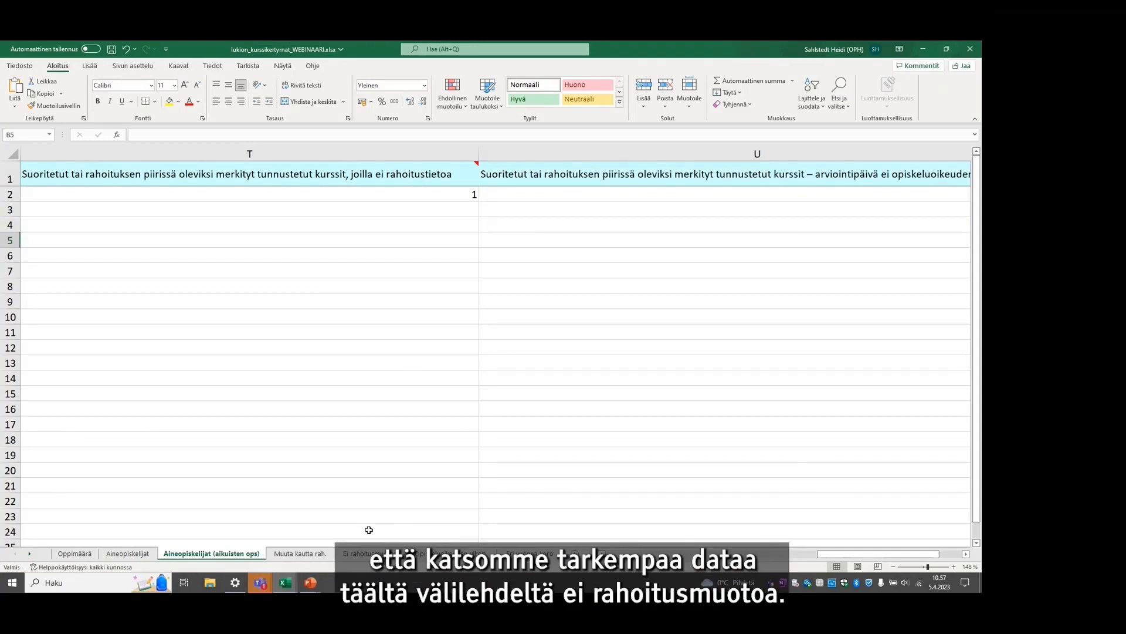
left_click(364, 553)
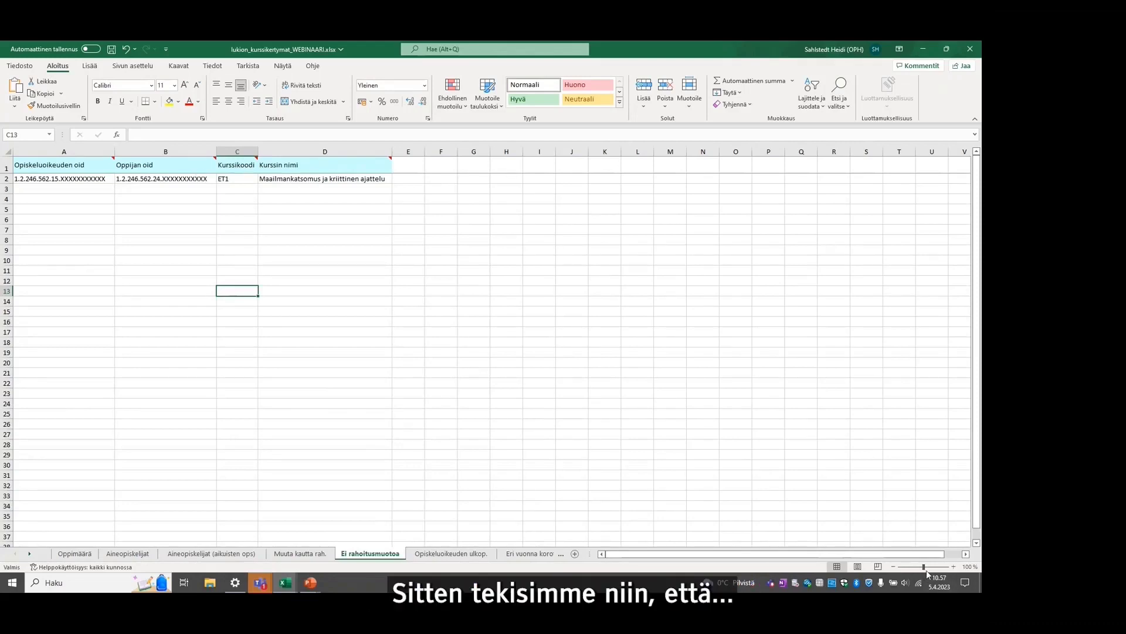
left_click_drag(924, 566, 927, 567)
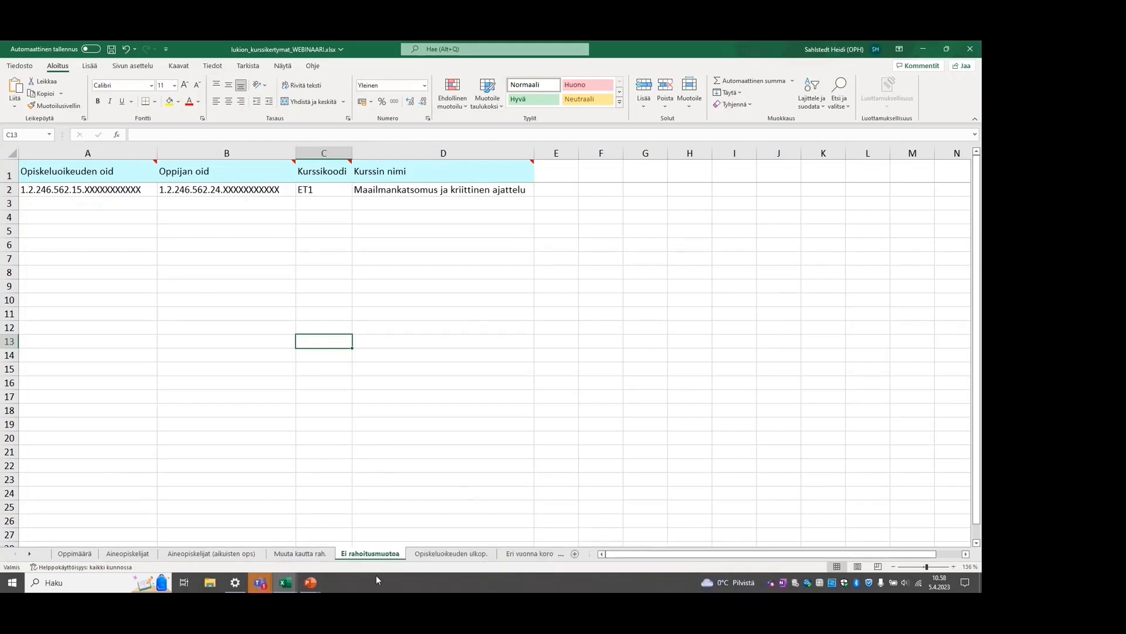
Review column U of Aineopiskelijat (aikuisten ops) and examine the matching course rows on the Opiskeluoikeuden ulkop. sheet
left_click(211, 553)
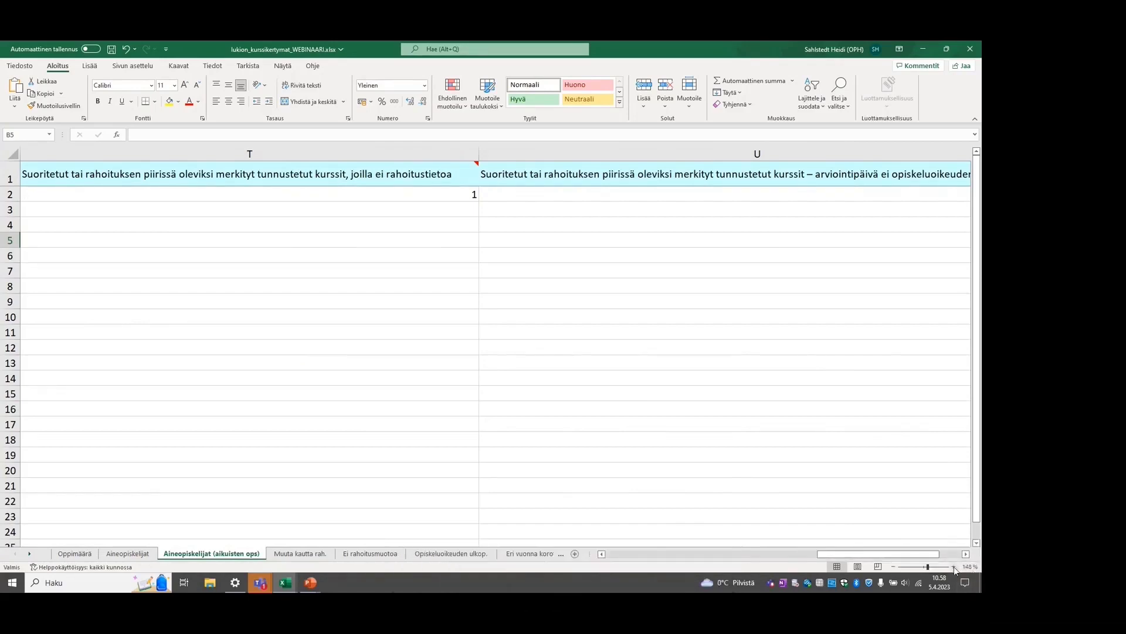
left_click(966, 554)
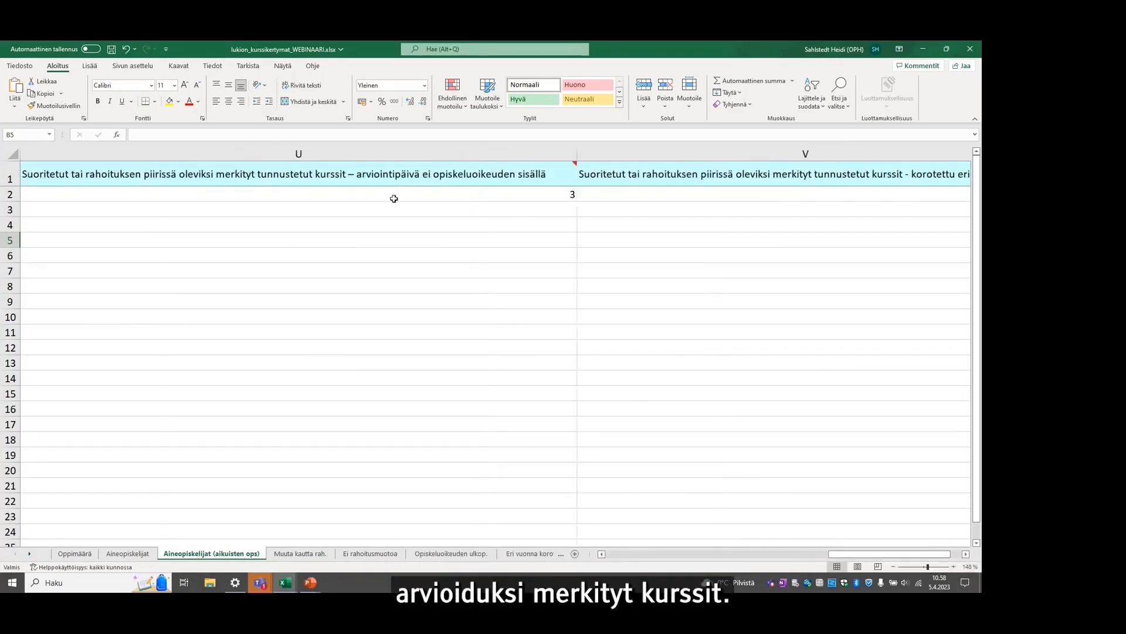
left_click(527, 193)
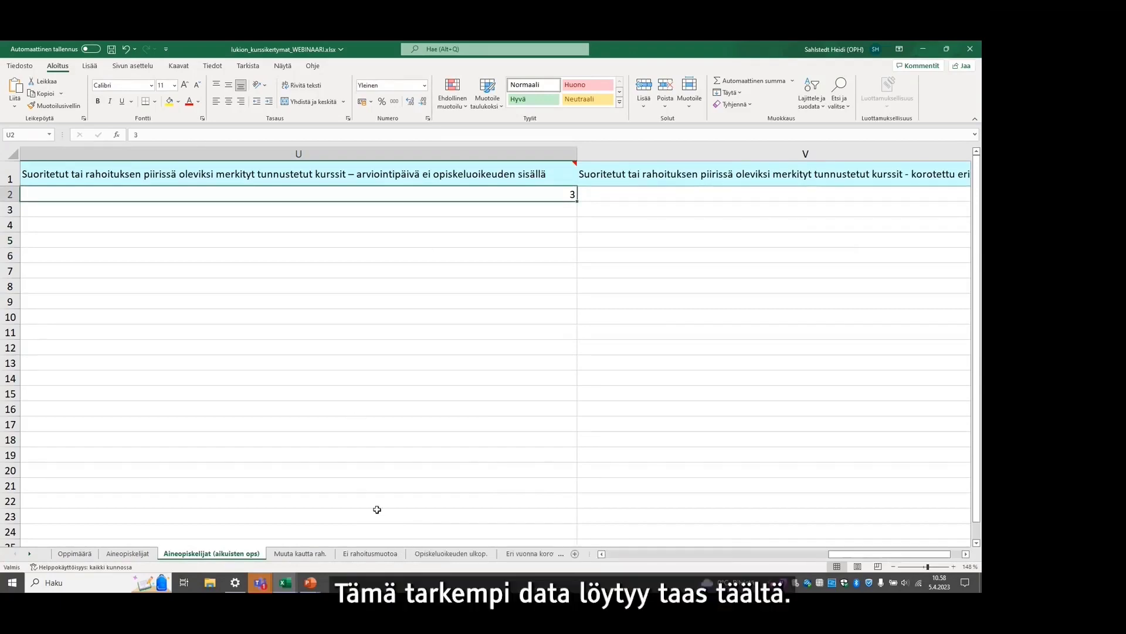
left_click(429, 554)
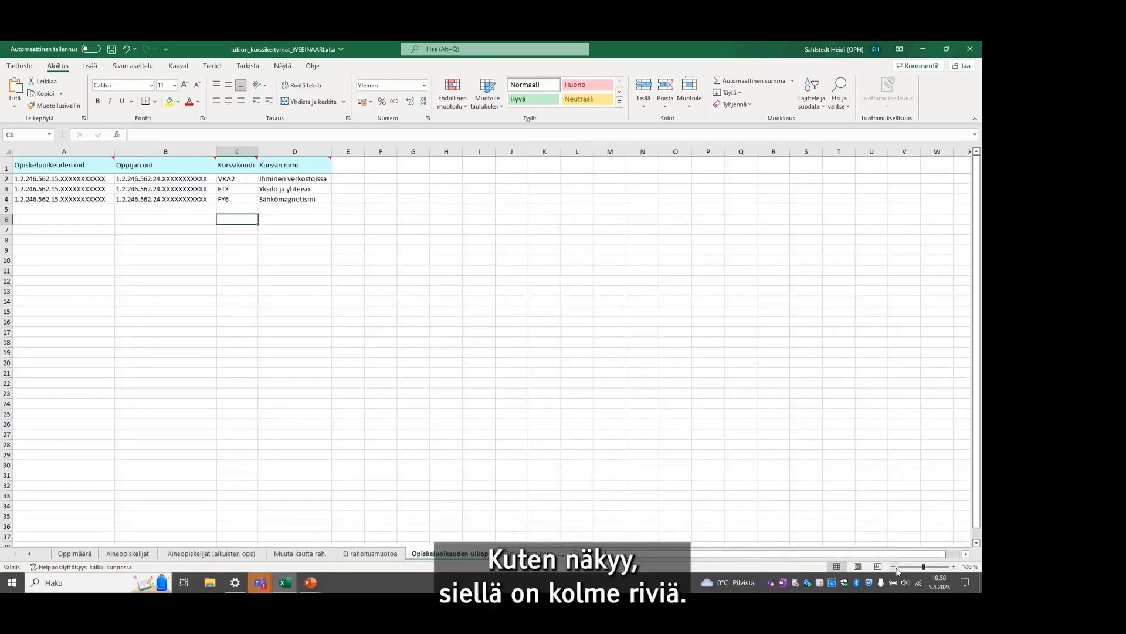
left_click_drag(924, 567, 927, 567)
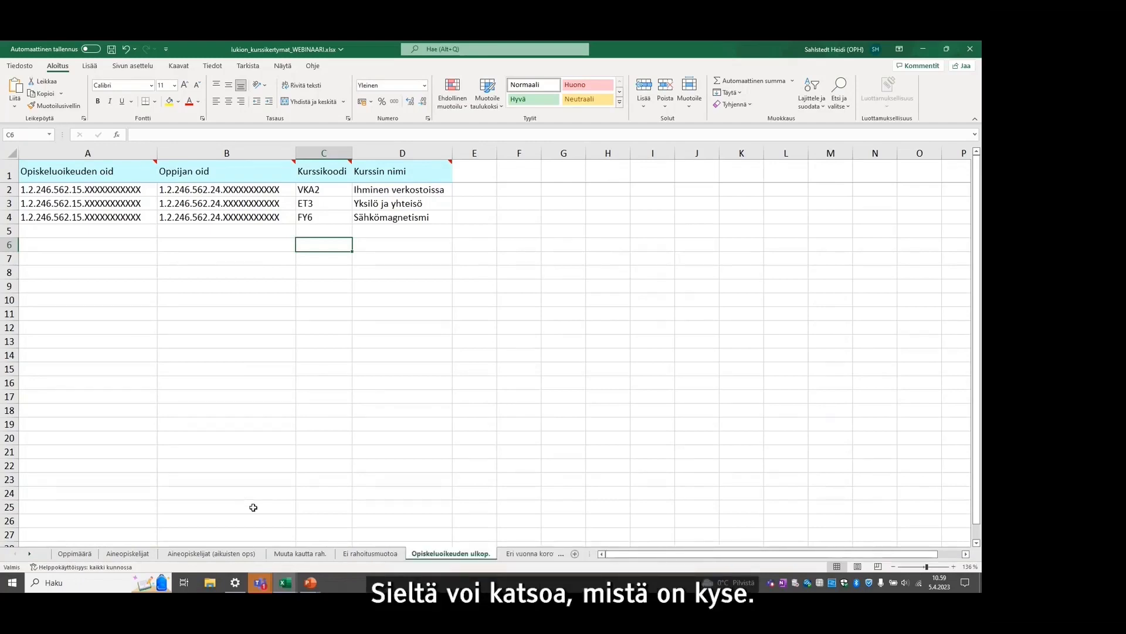
Review column V of Aineopiskelijat (aikuisten ops), check its detail sheet for courses raised in a different year, and return to the summary columns
left_click(212, 555)
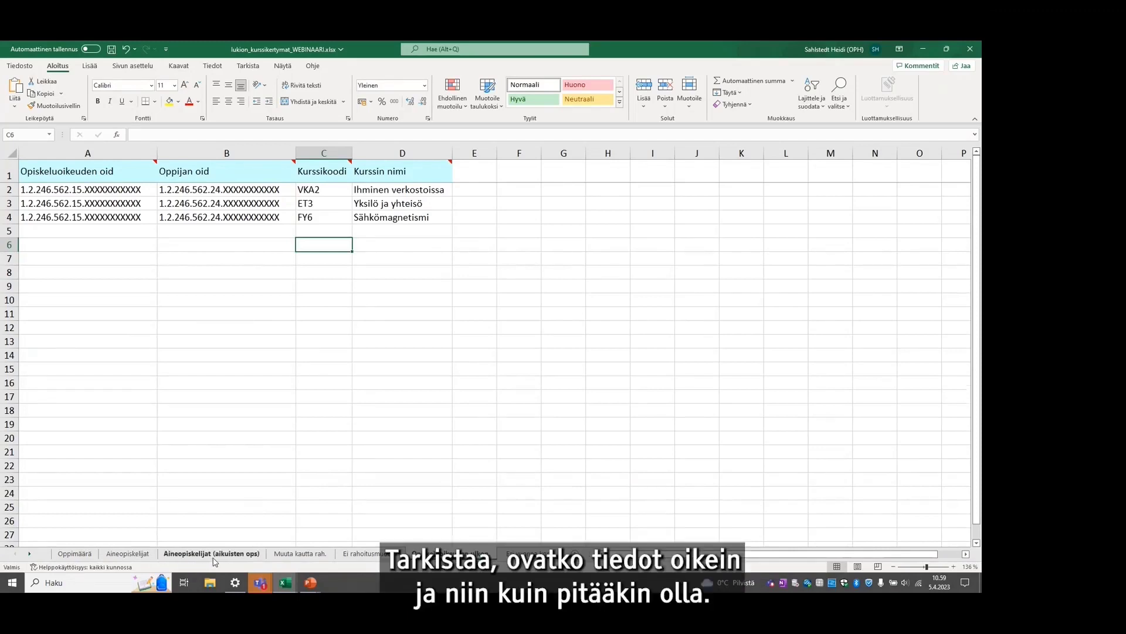
left_click_drag(940, 558, 950, 558)
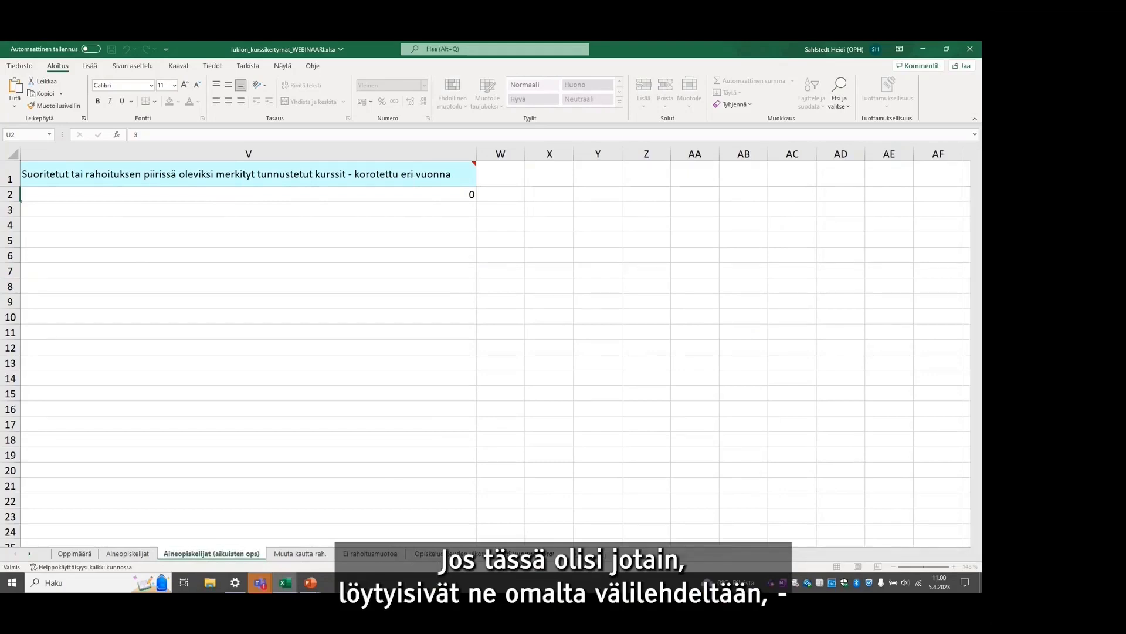
left_click(440, 554)
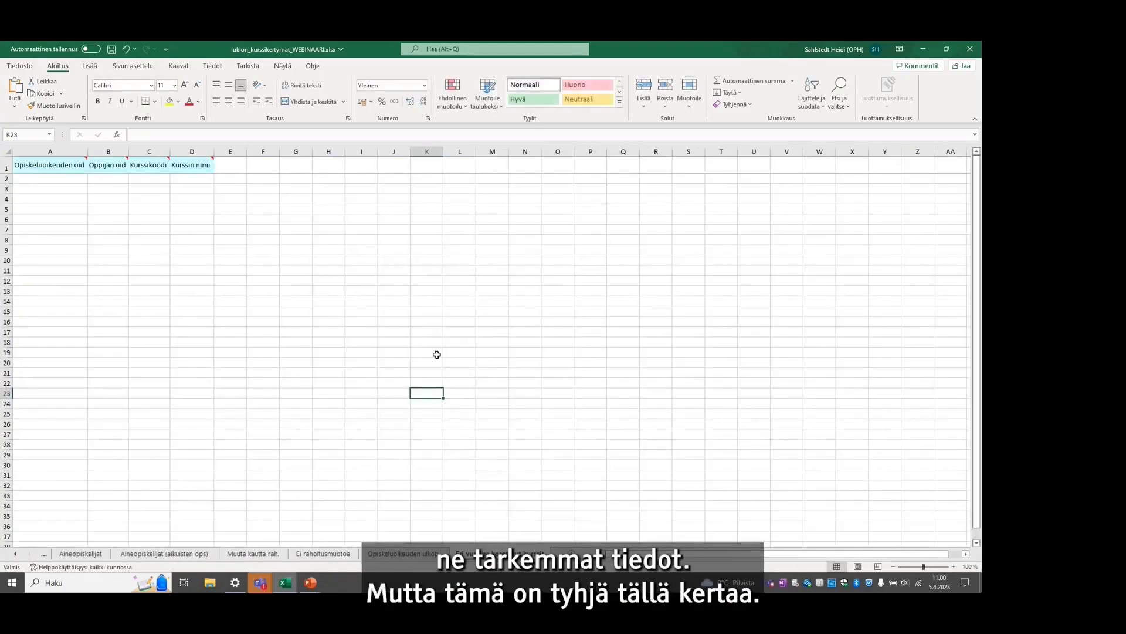
left_click(188, 553)
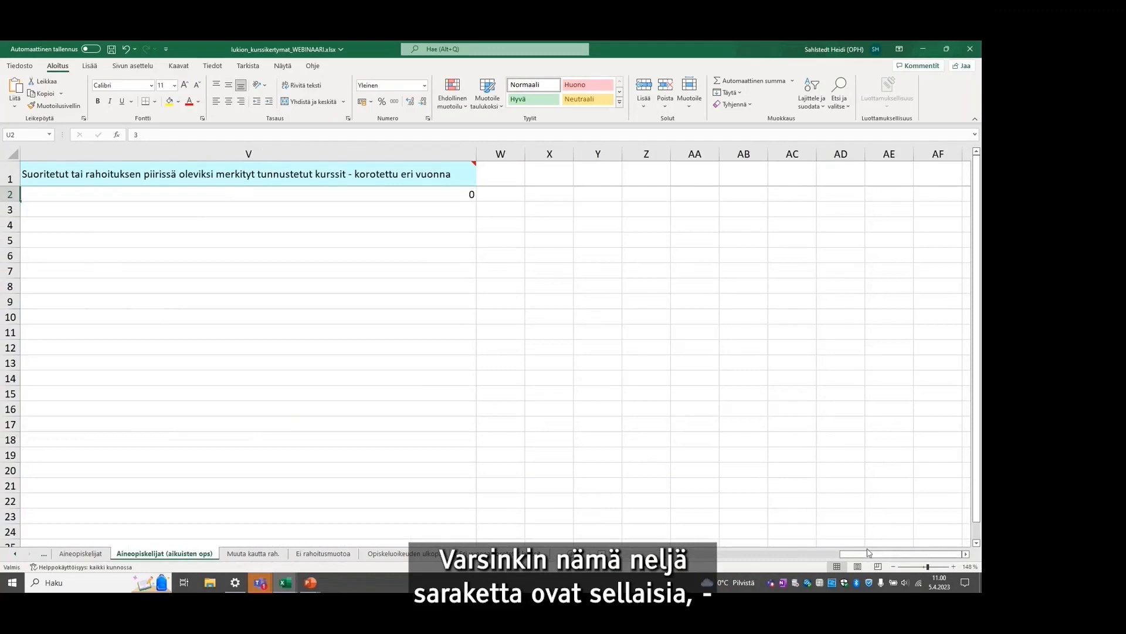
left_click_drag(868, 552, 804, 564)
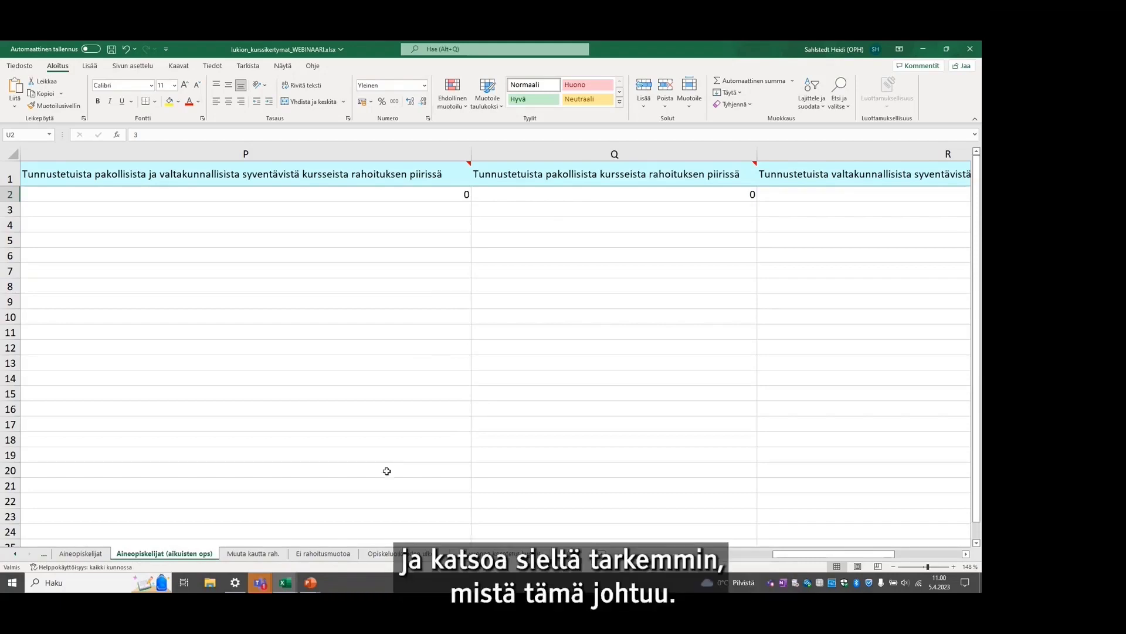
Switch to the running PowerPoint slide show and advance to the slide "Opiskeluoikeus- ja suoritustietojen tarkistusraportti (1/2)"
mouse_move(312, 591)
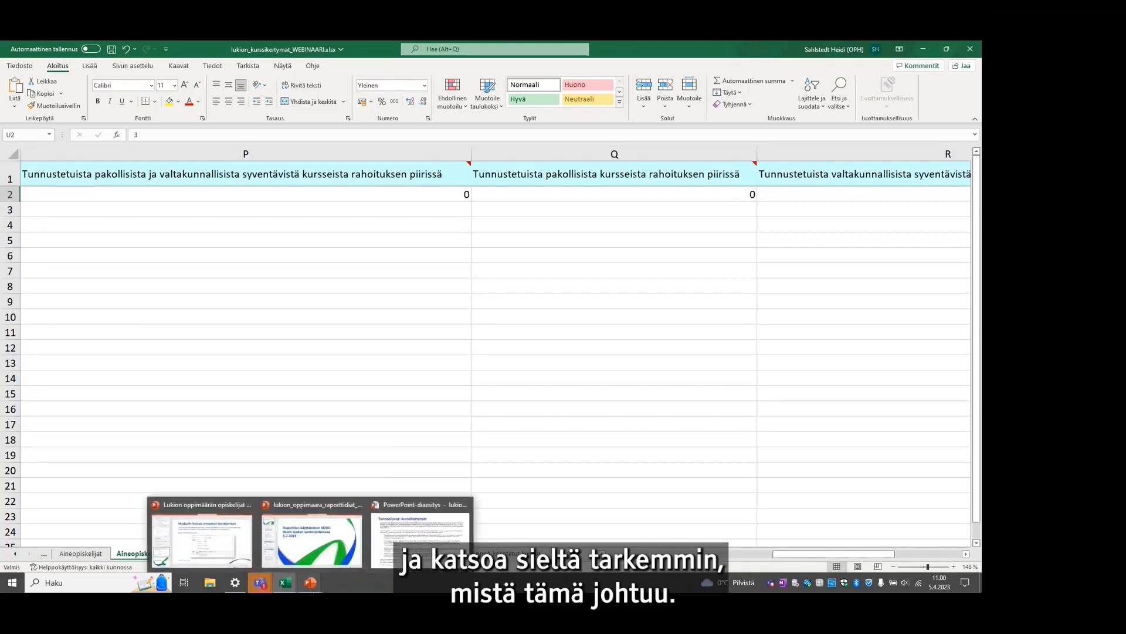
left_click(409, 552)
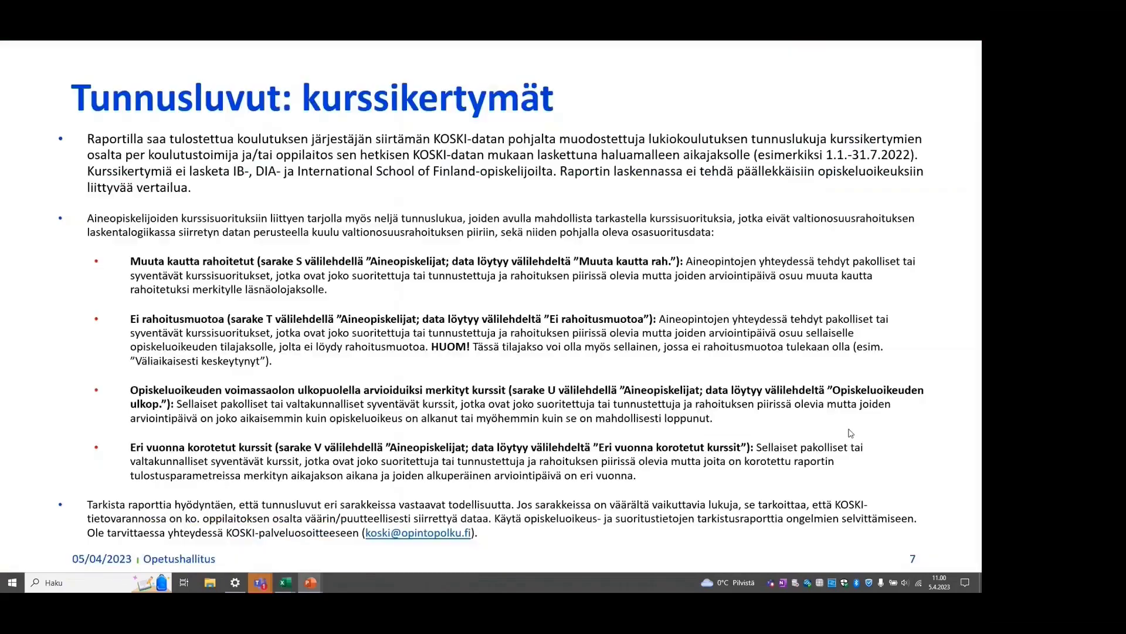
key("Right")
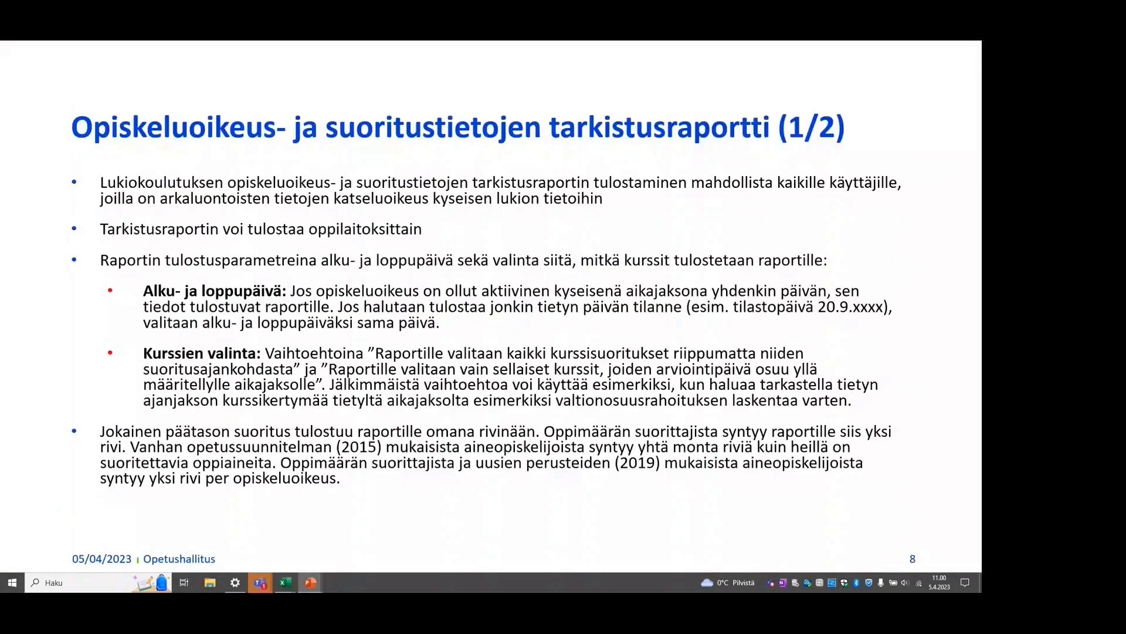
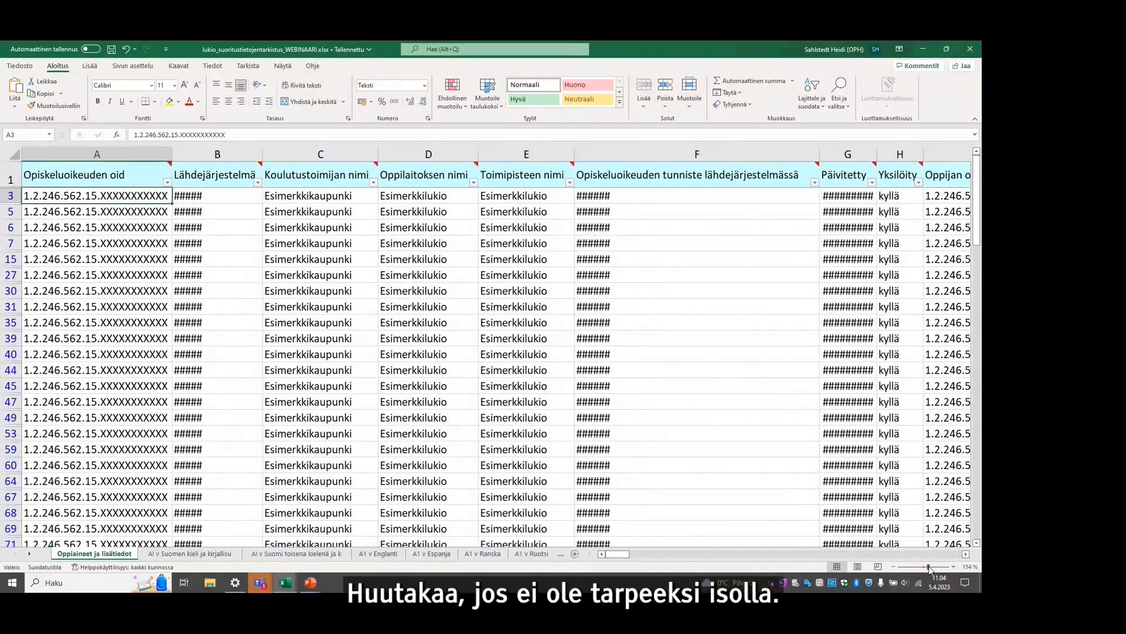
Review the basic study right and learner columns F to N on the Oppiaineet ja lisätiedot sheet
left_click(674, 243)
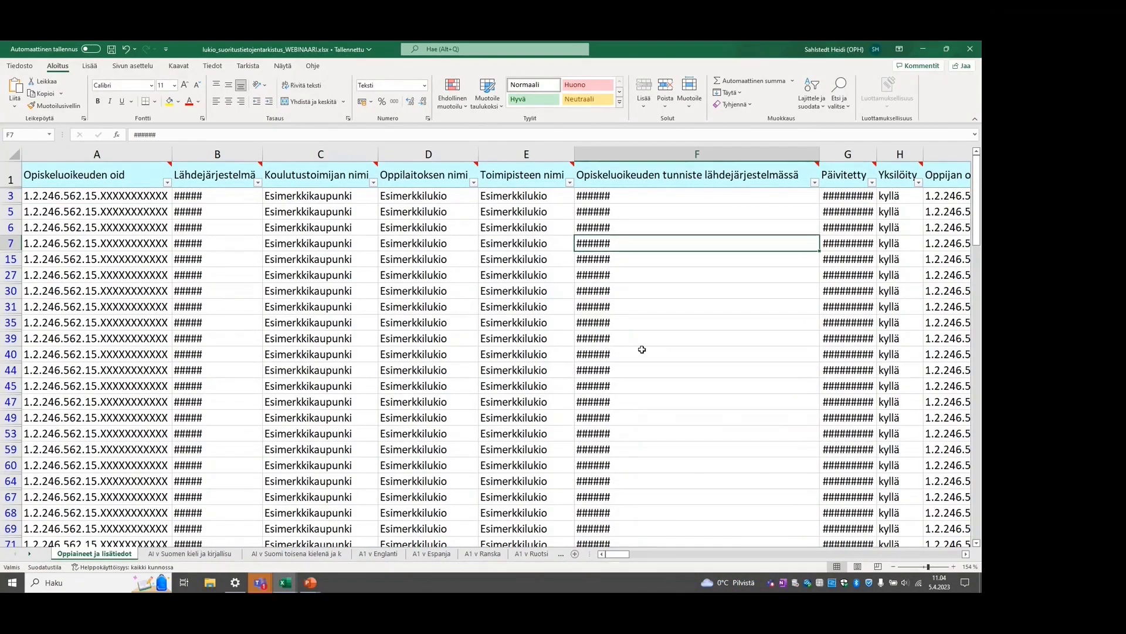
key("Up")
key("Up")
key("Up")
key("Up")
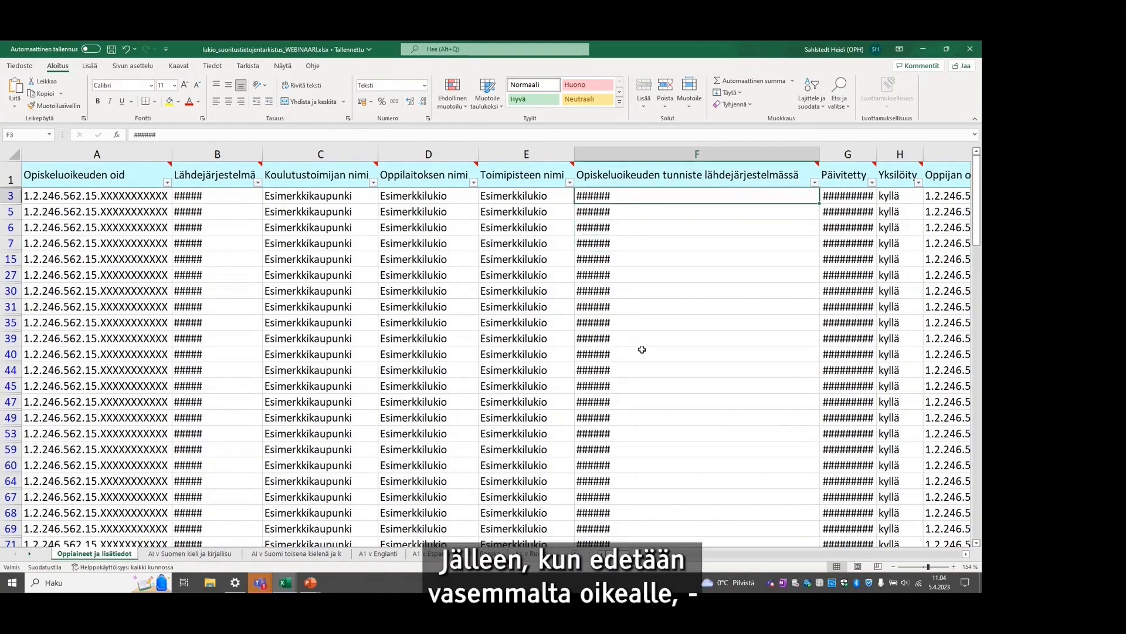
key("Right")
key("Right")
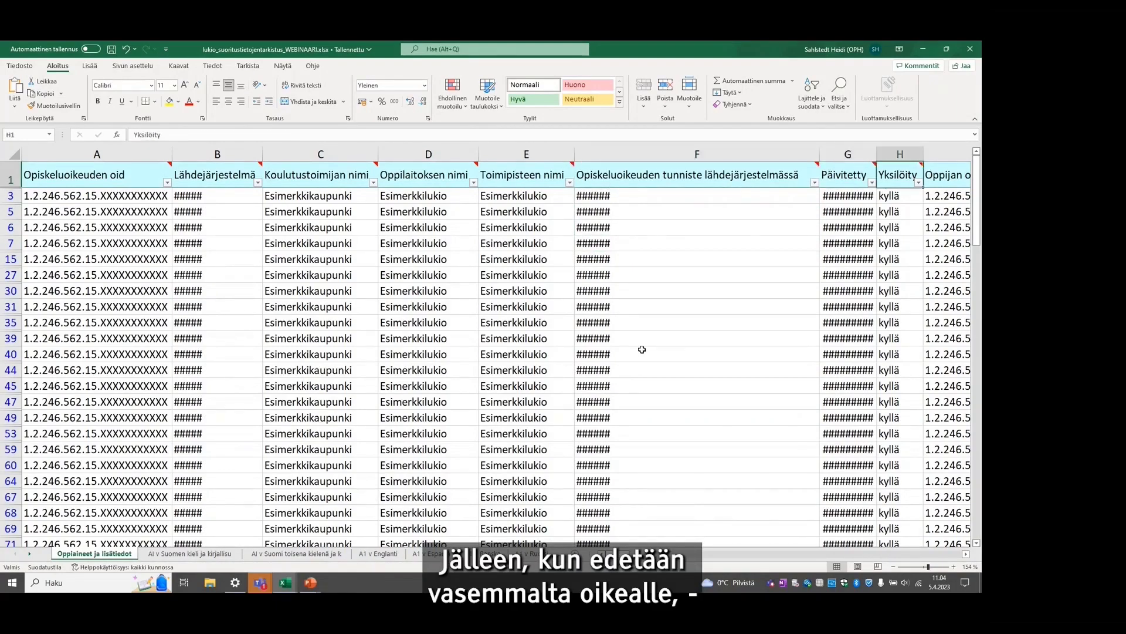
key("Right")
key("Right")
key("Right")
key("Right")
key("Right")
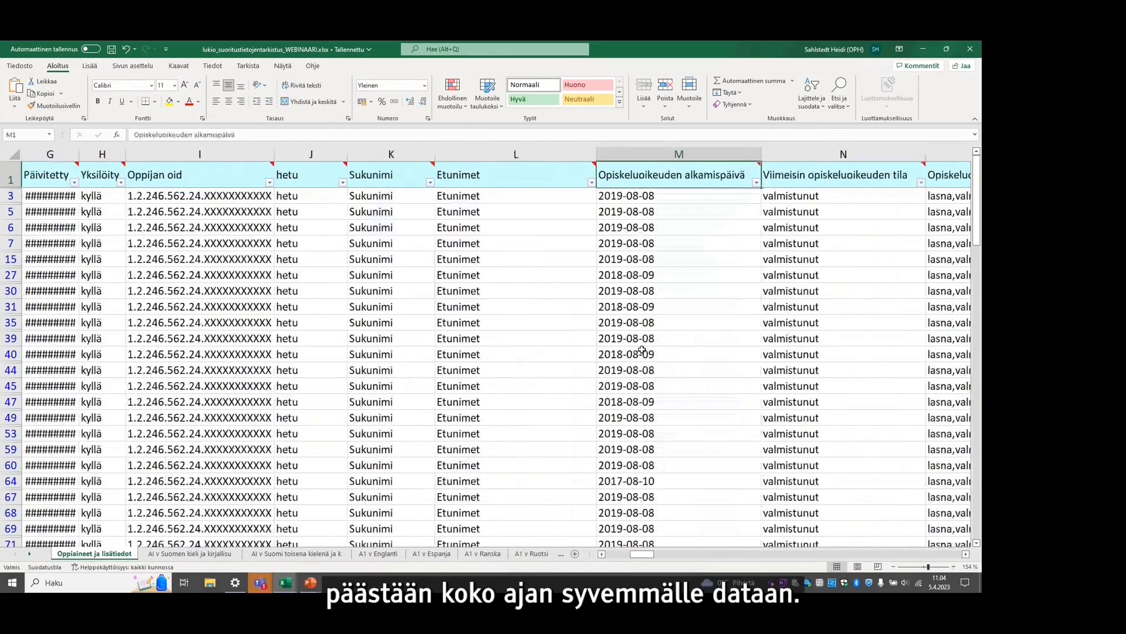
key("Right")
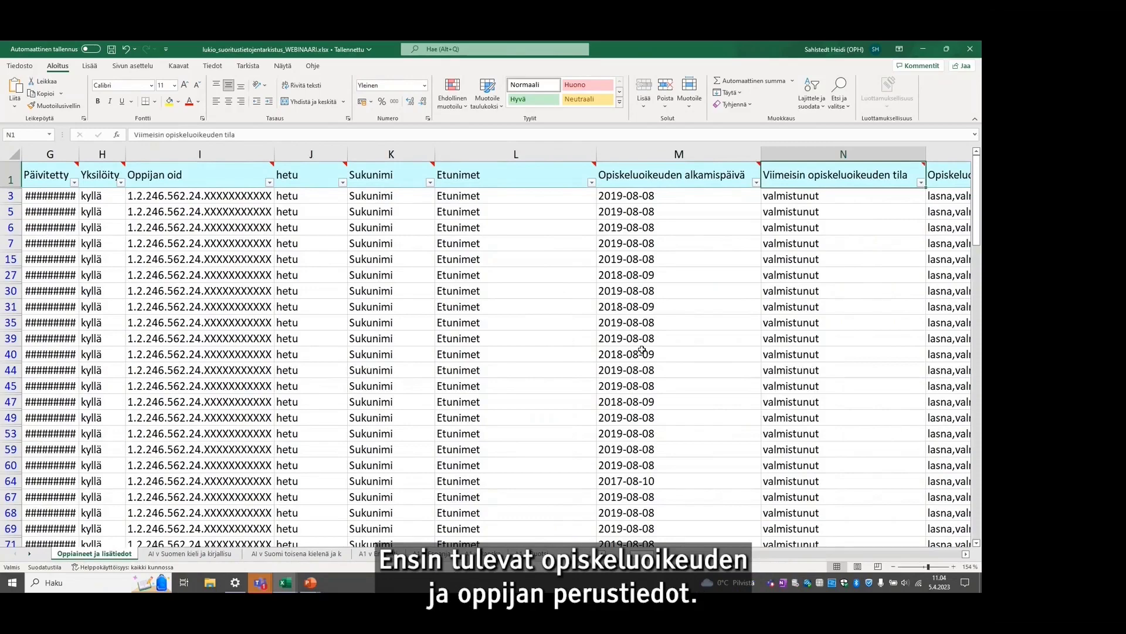
Review the study right status and additional information columns, including Y Pidennetty päättymispäivä through AE Maksuttomuus
key("Right")
key("Right")
key("Right")
key("Right")
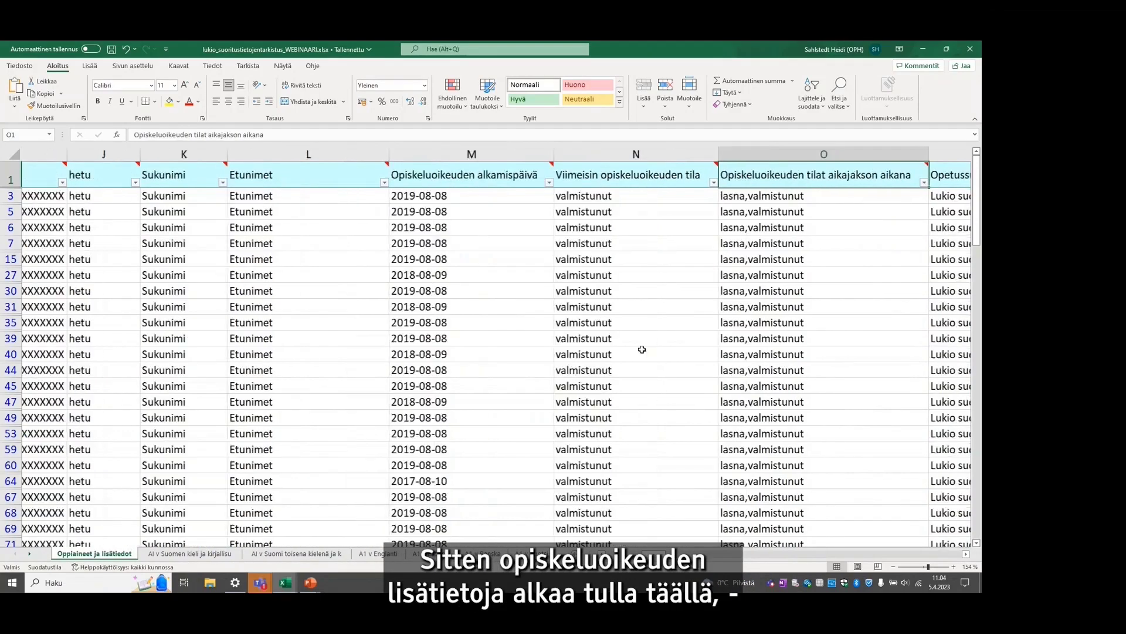
key("Right")
key("Right")
key("Right")
key("Right")
key("Right")
key("Right")
key("Right")
key("Right")
key("Right")
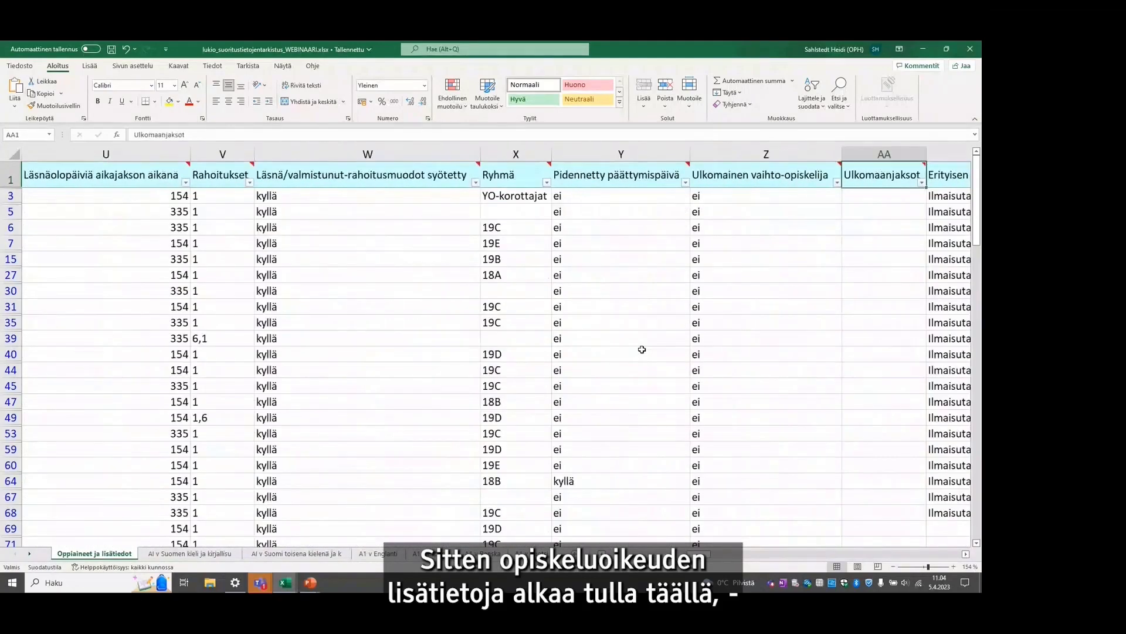
key("Right")
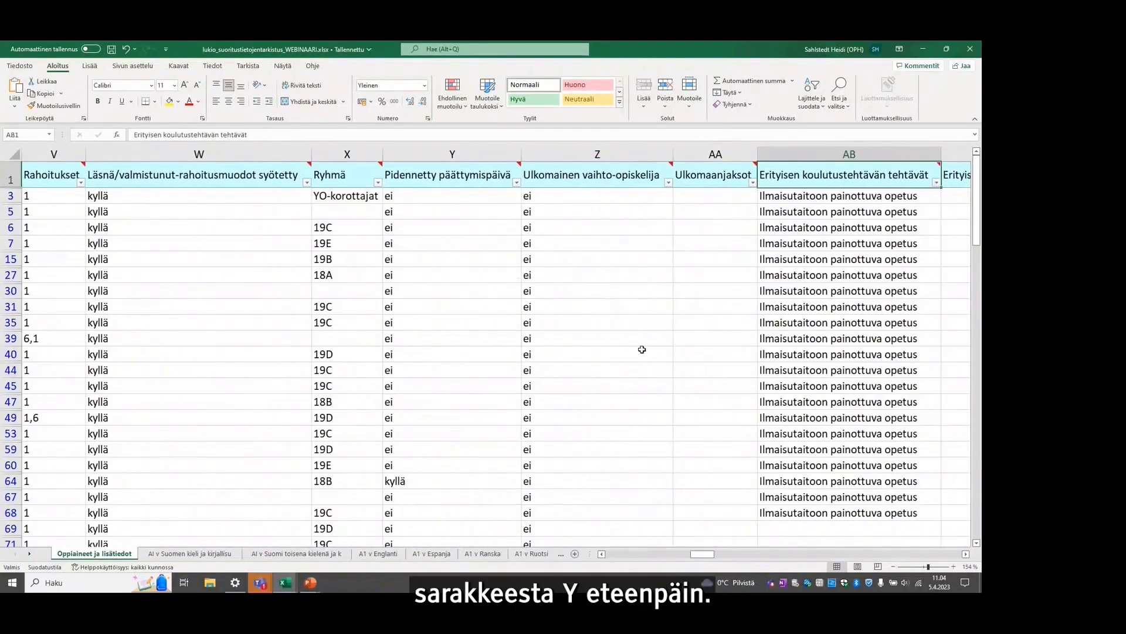
key("Right")
key("Right")
key("Right")
key("Right")
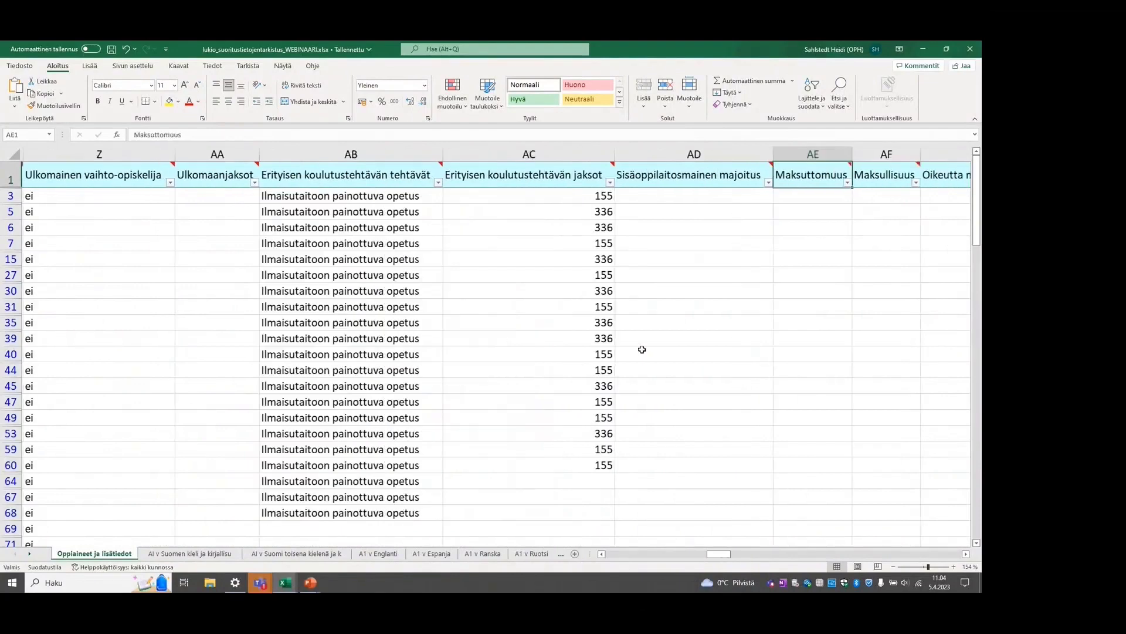
Examine the Yhteislaajuus columns AH to AL, covering all, completed, failed, recognised and different-year raised courses
key("Right")
key("Right")
key("Right")
key("Right")
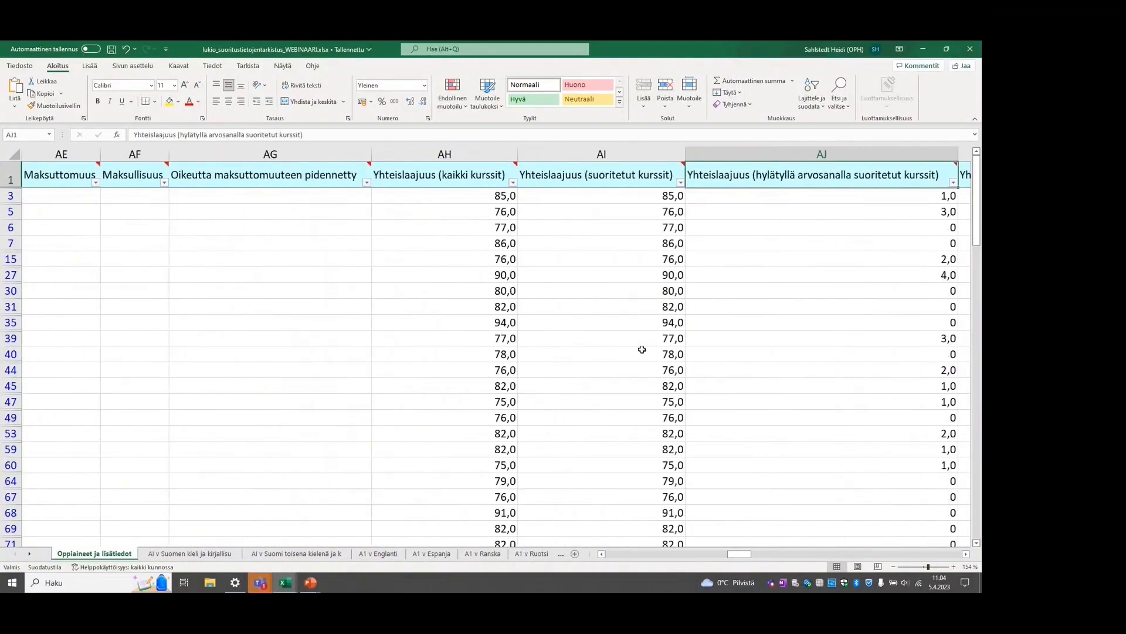
key("Left")
key("Left")
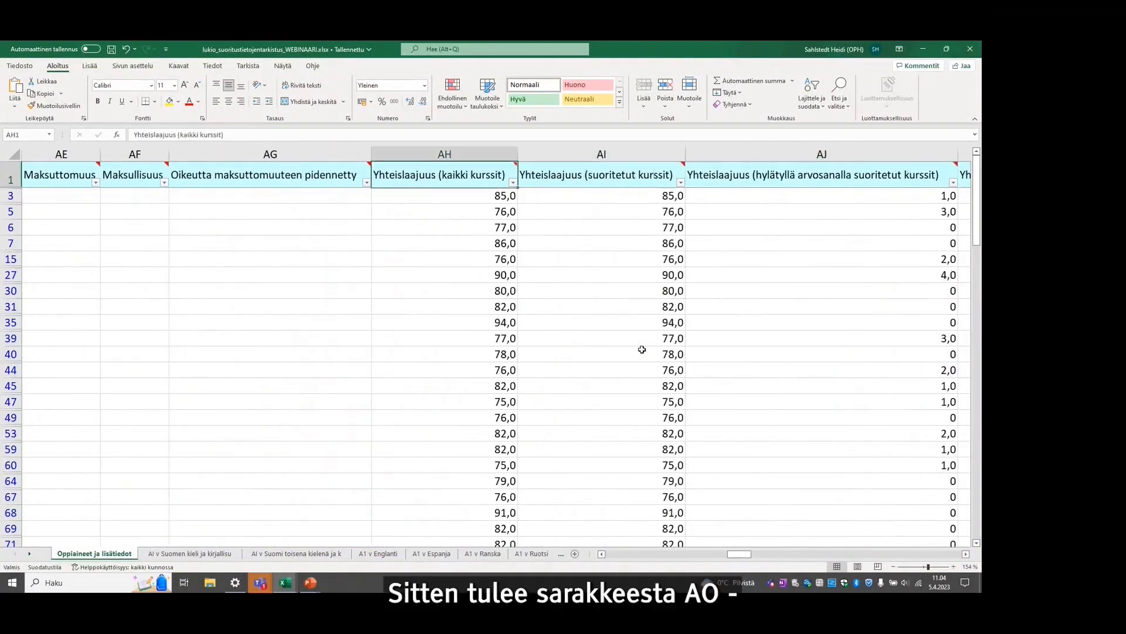
key("Right")
key("Right")
key("Right")
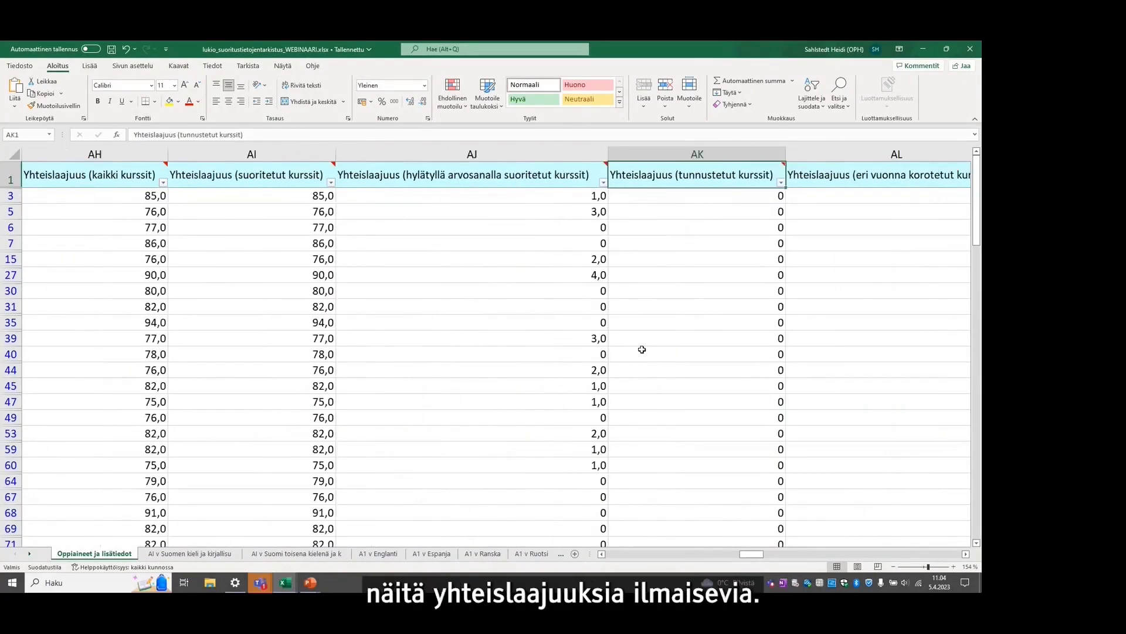
key("Right")
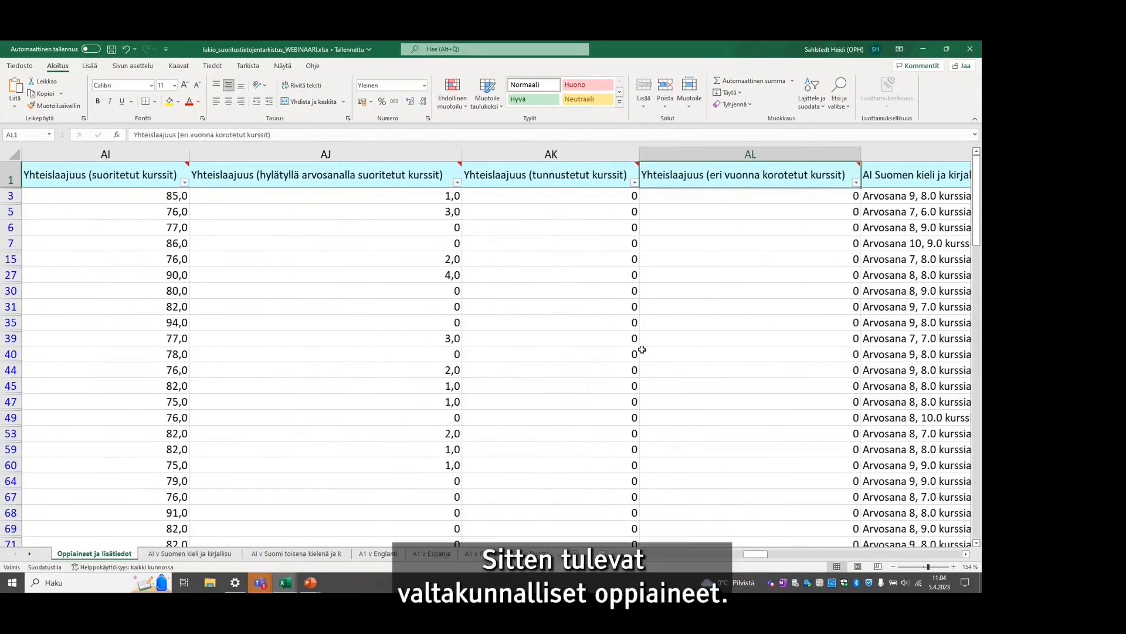
Review the national mother tongue subject columns AM and AN, ending on the AI Suomen kieli ja kirjallisuus valtakunnallinen header
key("Right")
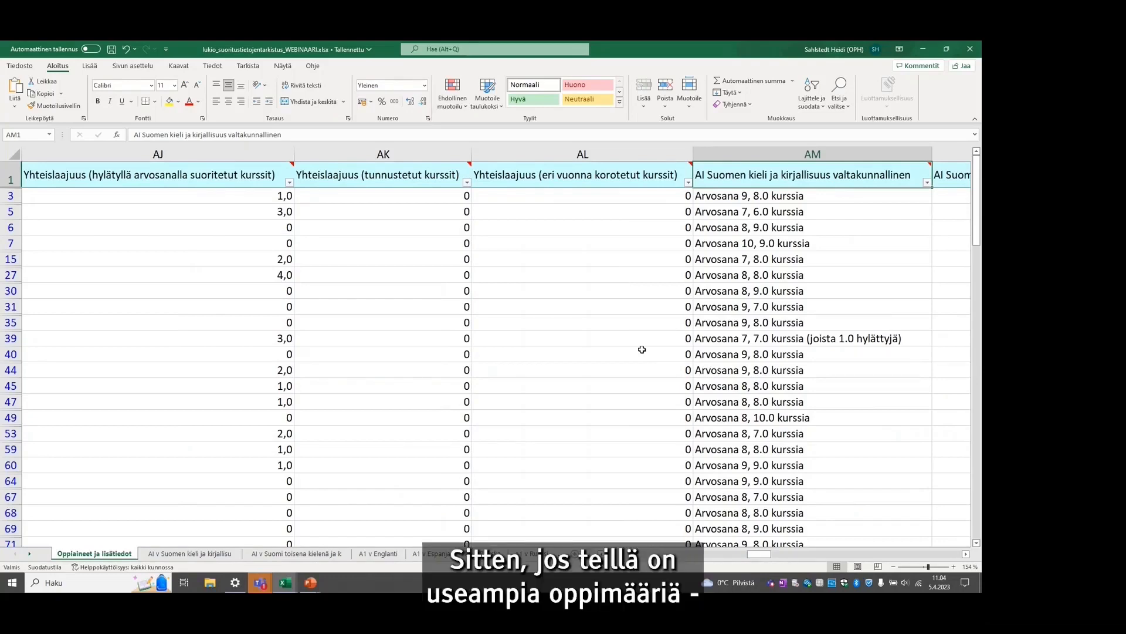
scroll(642, 349, "right", 1)
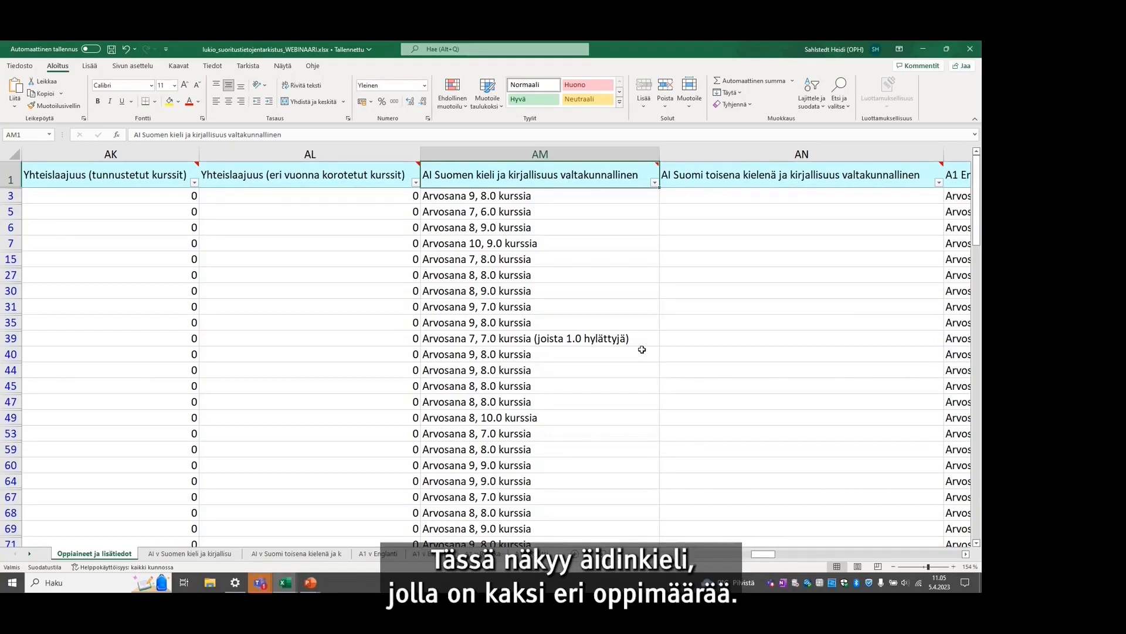
key("Right")
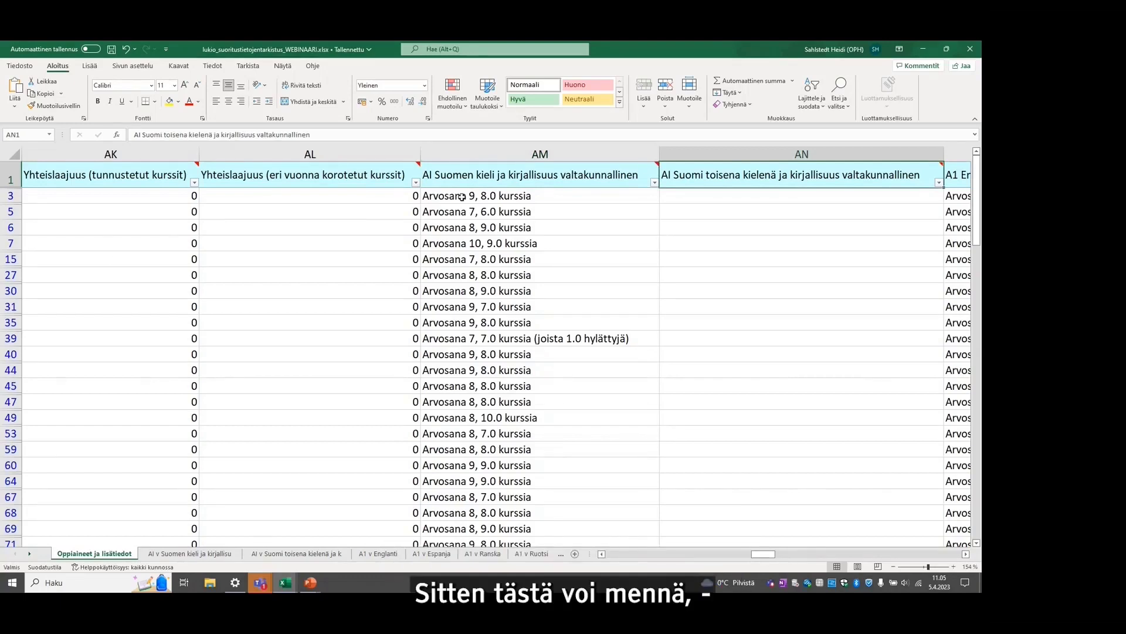
left_click(476, 177)
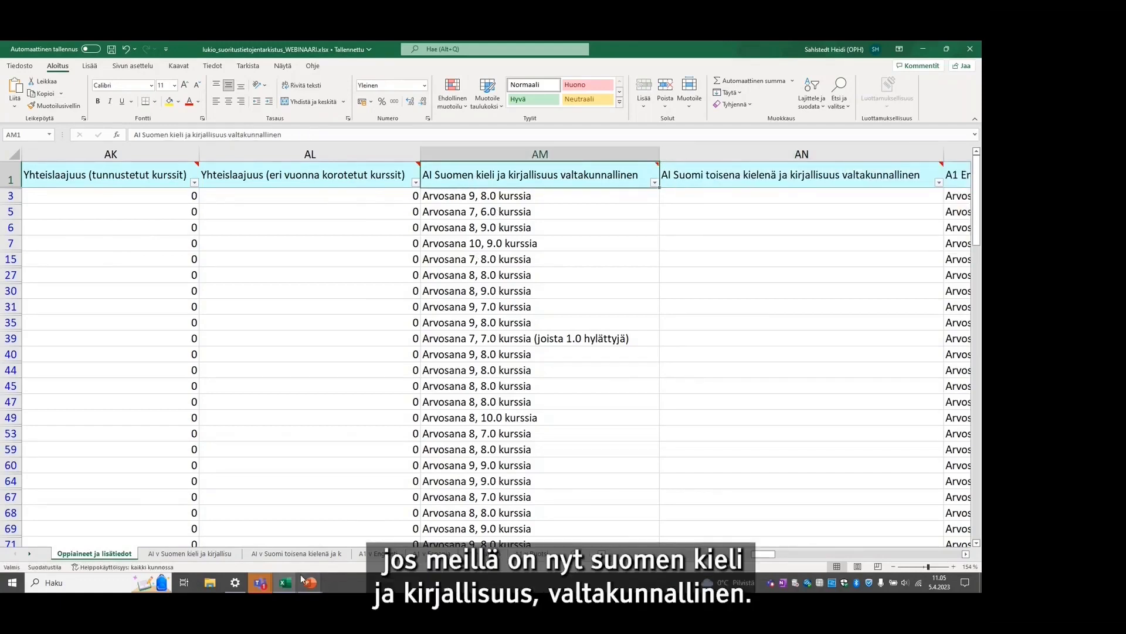
Open the AI v Suomen kieli ja kirjallisuus sheet and examine its course-level data from the first rows at 142% zoom
left_click(175, 554)
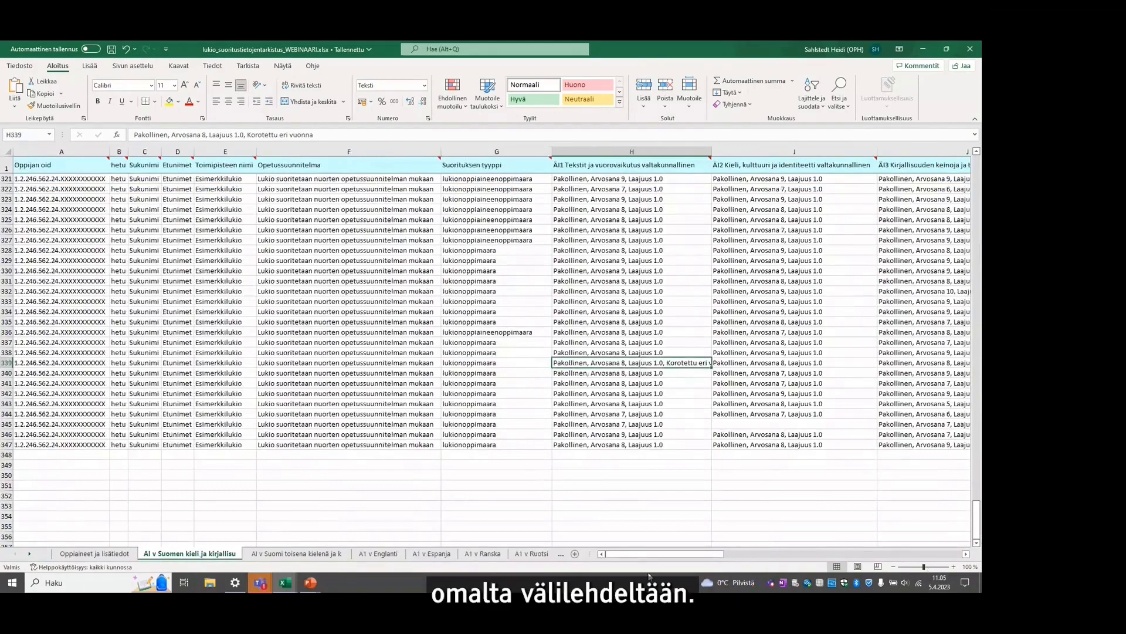
left_click_drag(925, 567, 926, 567)
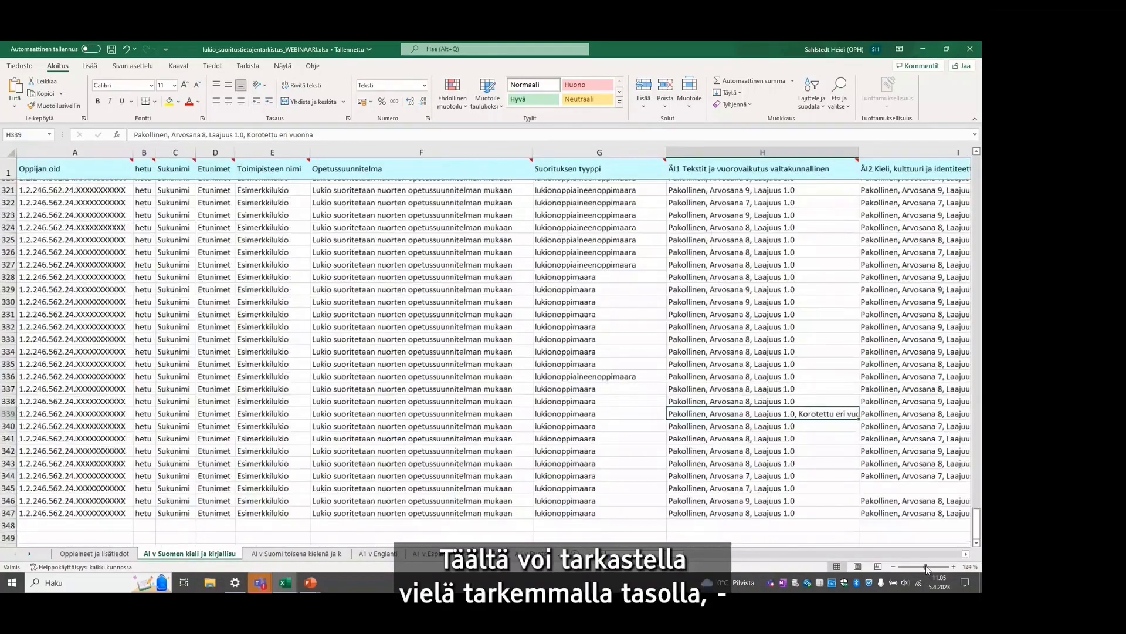
scroll(979, 494, "up", 9)
left_click_drag(978, 494, 978, 162)
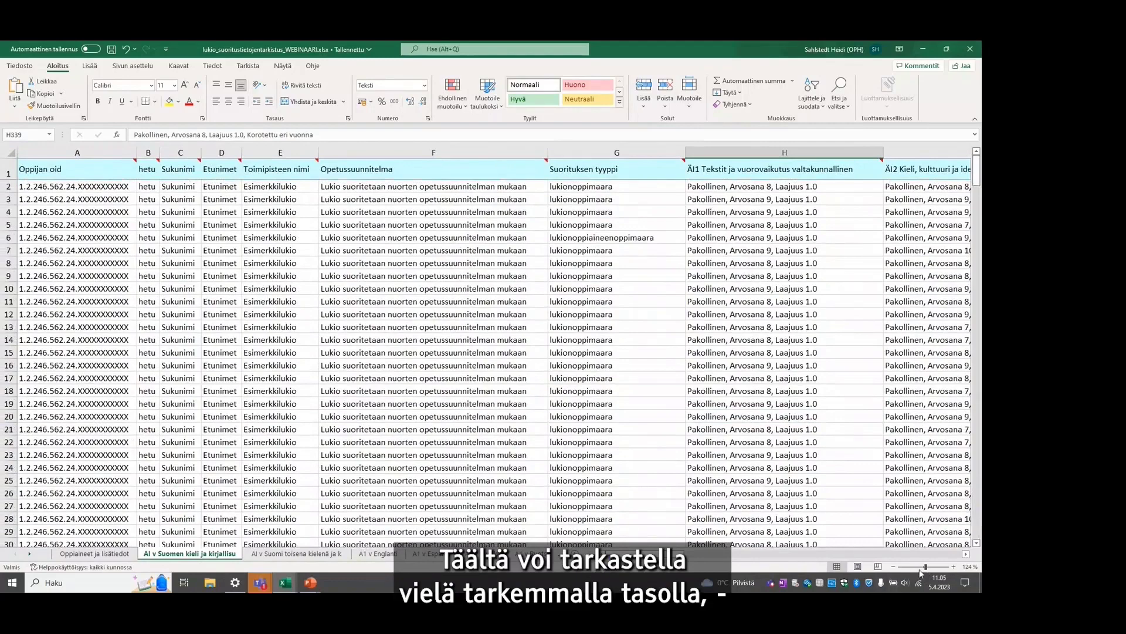
left_click_drag(926, 567, 927, 566)
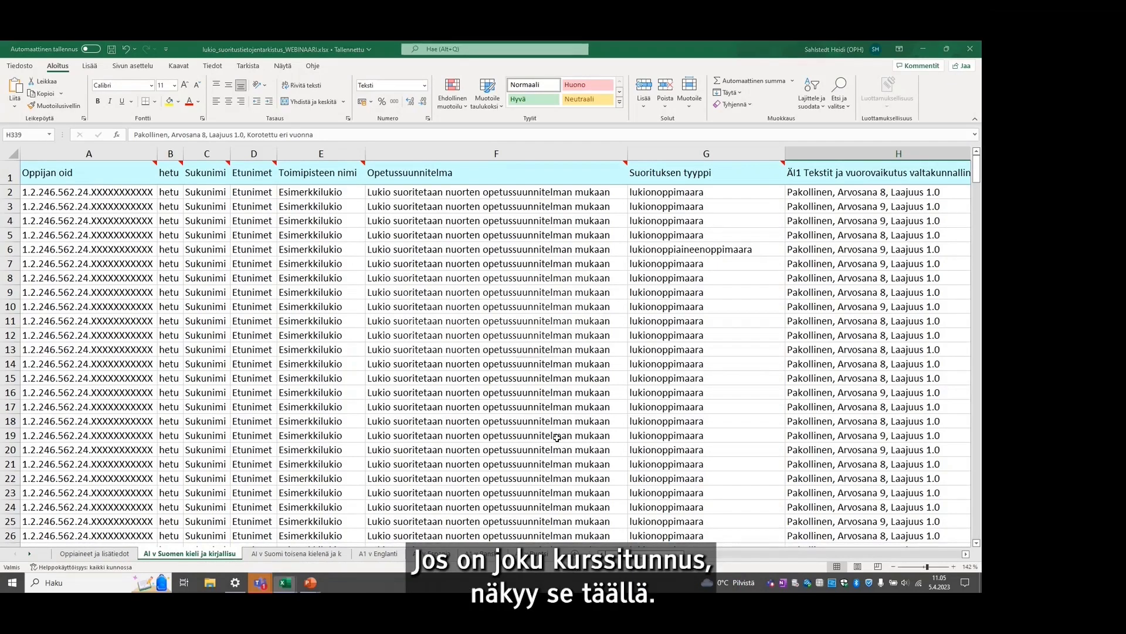
Search the sheet for "tunnust" to find a recognised course, examine the matching cell, and close the search
key("ctrl+f")
type("tunnust")
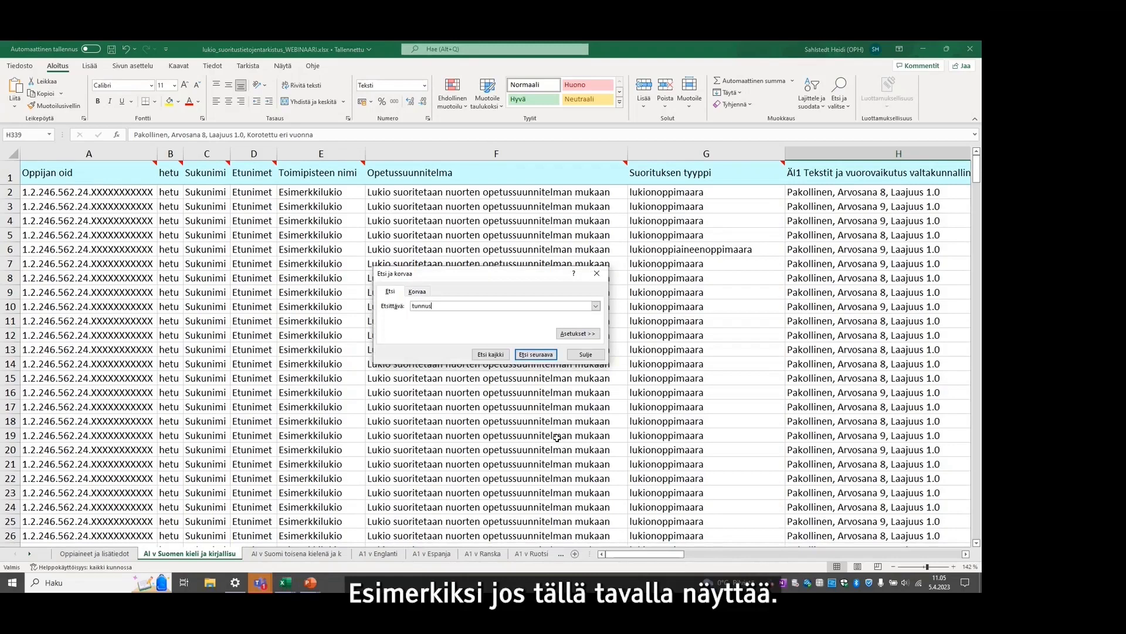
left_click(544, 358)
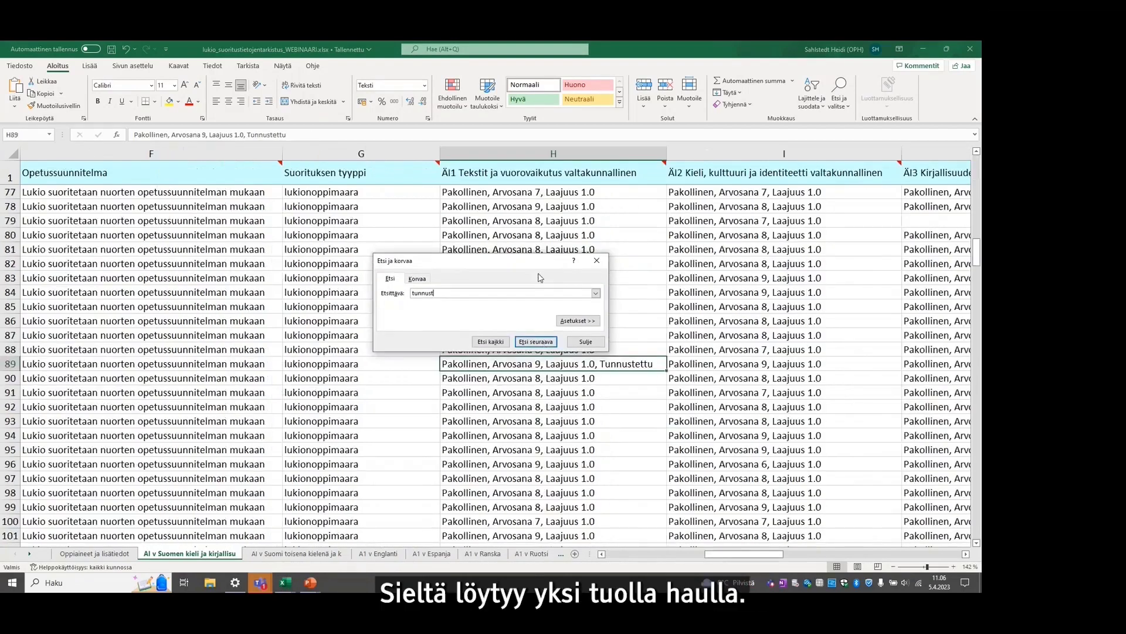
left_click_drag(540, 274, 586, 411)
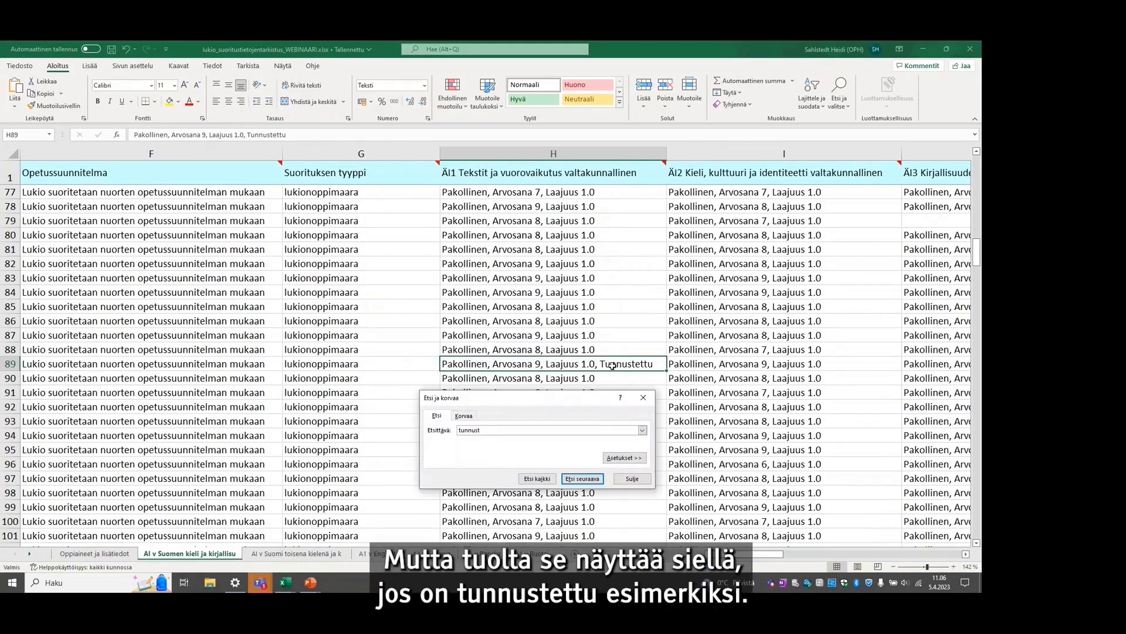
left_click(643, 399)
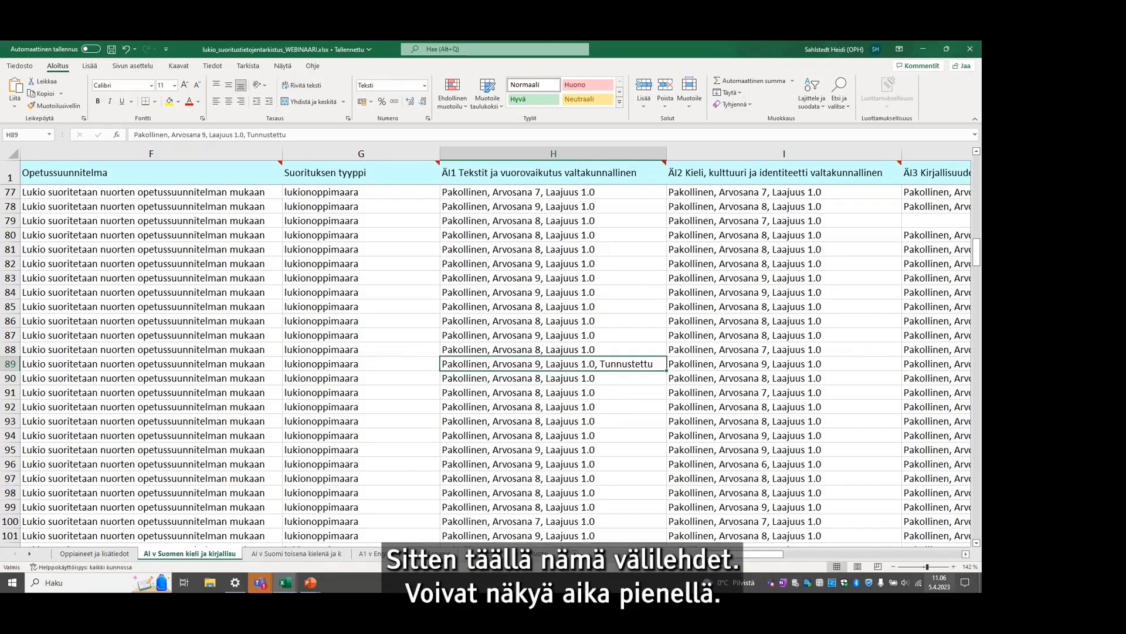
Browse through the names of the national subject sheets marked with v, from the languages to OP v Opinto-ohjaus
left_click_drag(928, 567, 929, 568)
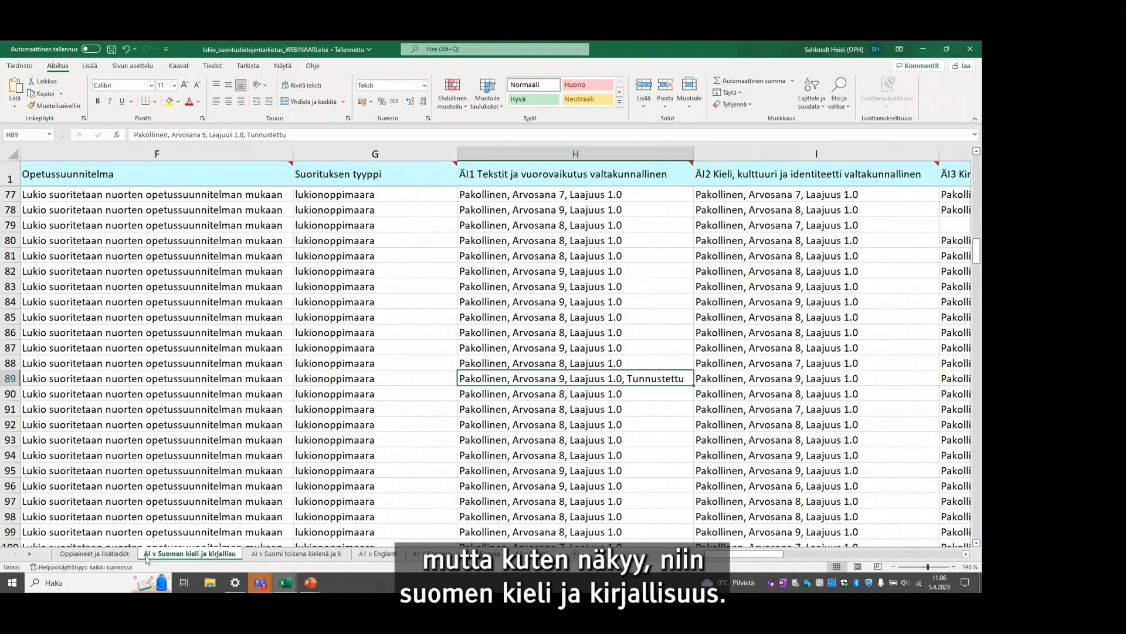
left_click(29, 554)
left_click(29, 553)
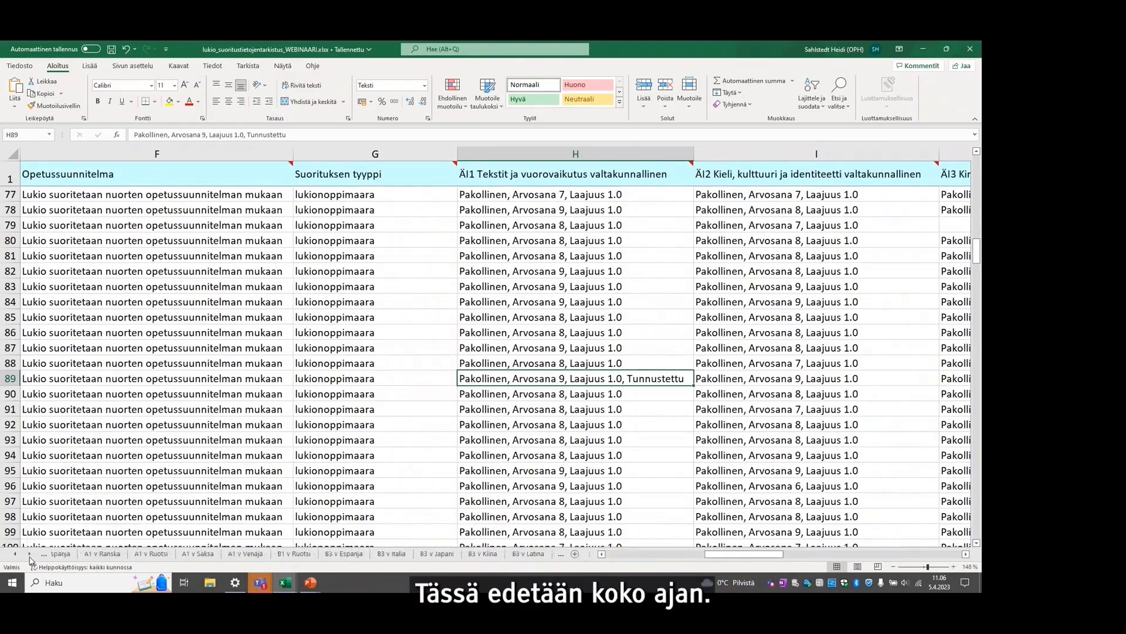
left_click(30, 553)
left_click(29, 554)
left_click(29, 553)
left_click(29, 554)
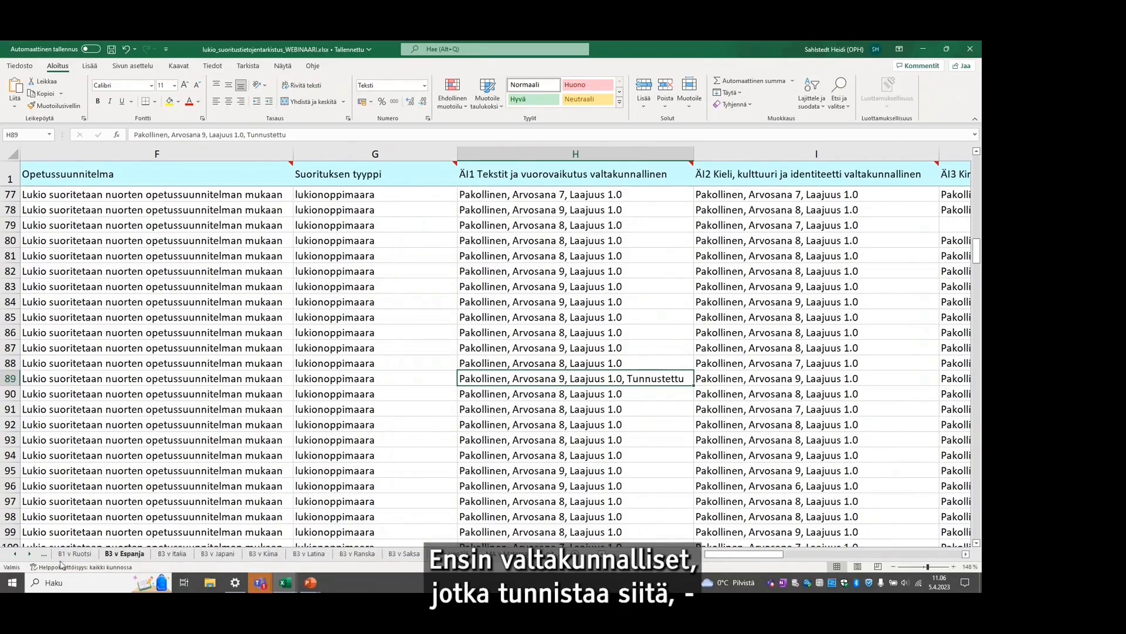
left_click(30, 554)
left_click(30, 553)
left_click(30, 553)
left_click(29, 553)
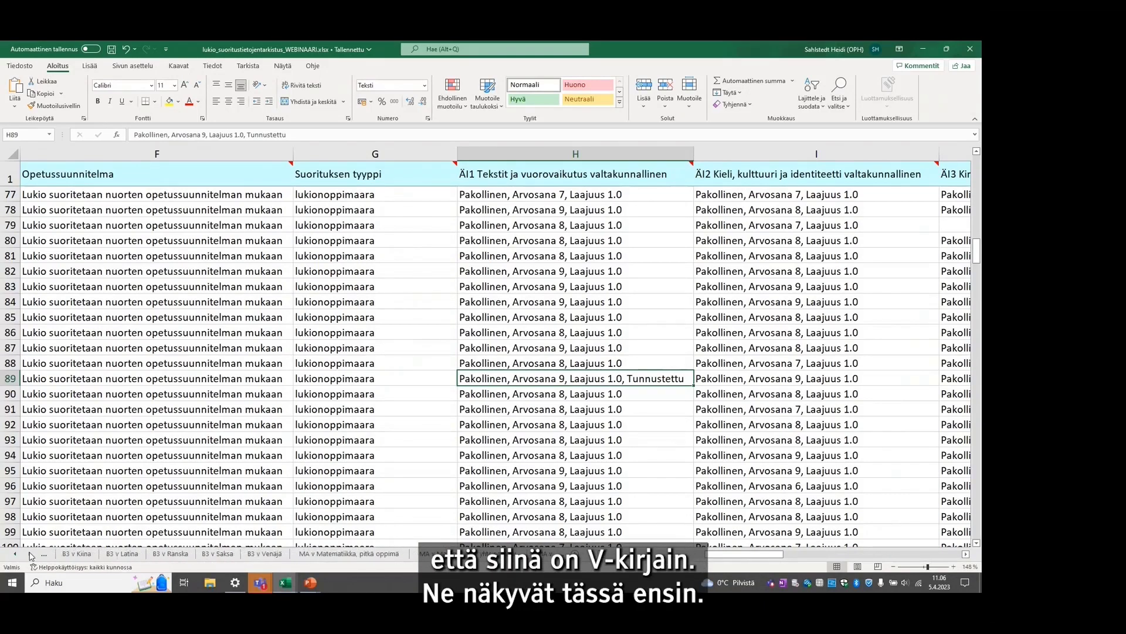
left_click(29, 554)
left_click(30, 553)
left_click(29, 554)
left_click(29, 553)
left_click(29, 553)
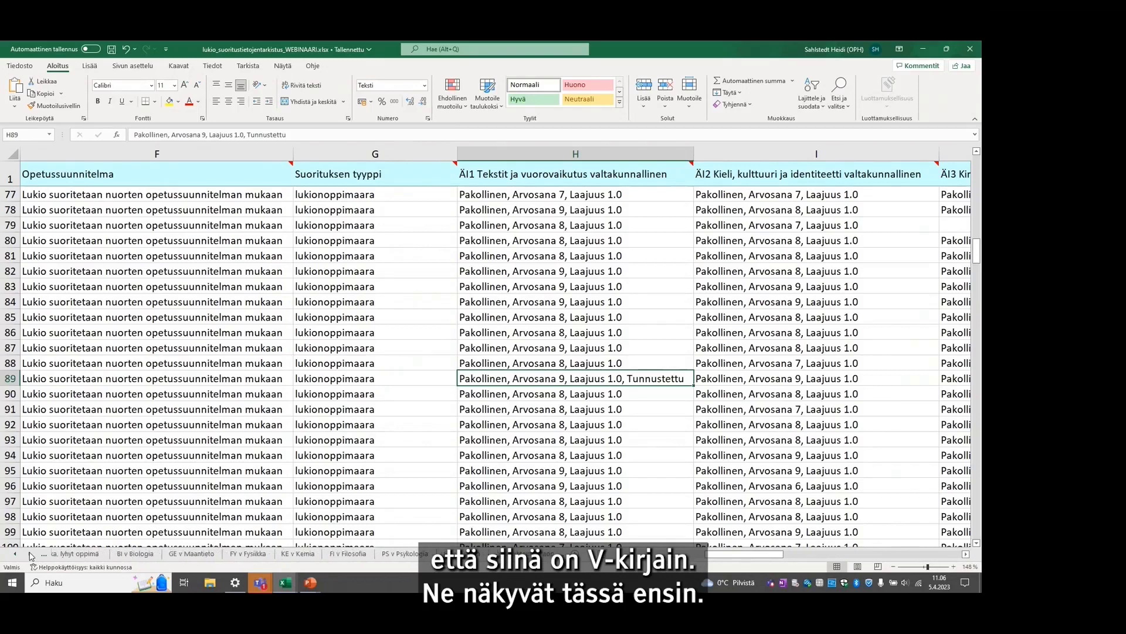
left_click(29, 553)
left_click(30, 554)
left_click(29, 553)
left_click(29, 553)
left_click(29, 554)
left_click(30, 554)
left_click(30, 553)
left_click(29, 554)
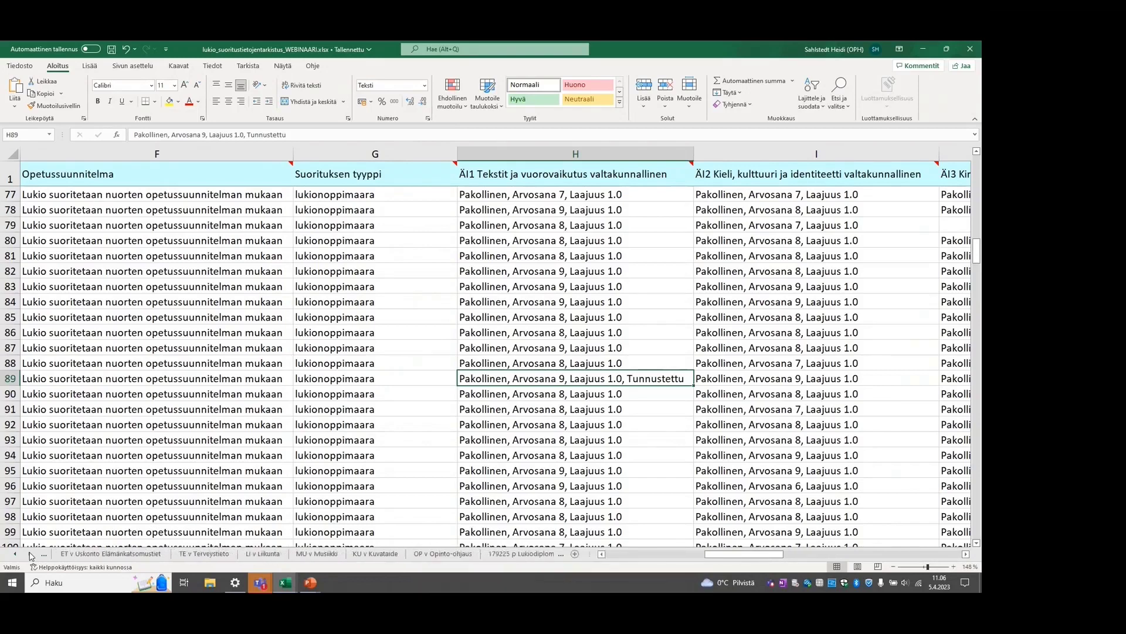
Open the local subject sheet 187056 p Media and enlarge it to 154% to examine its course columns
left_click(31, 554)
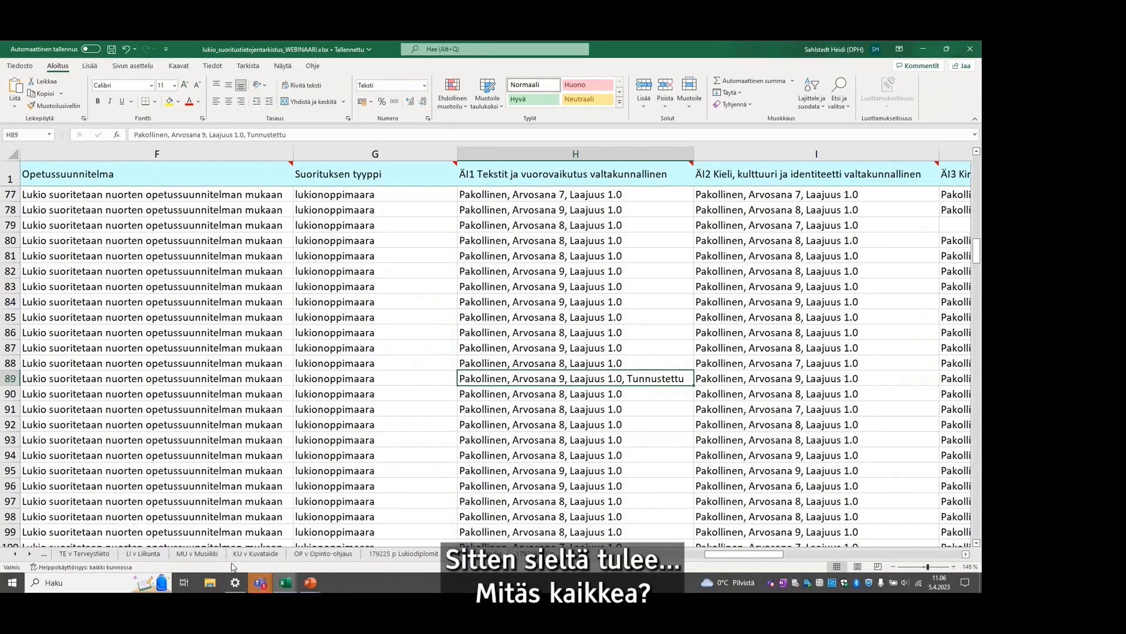
left_click(30, 553)
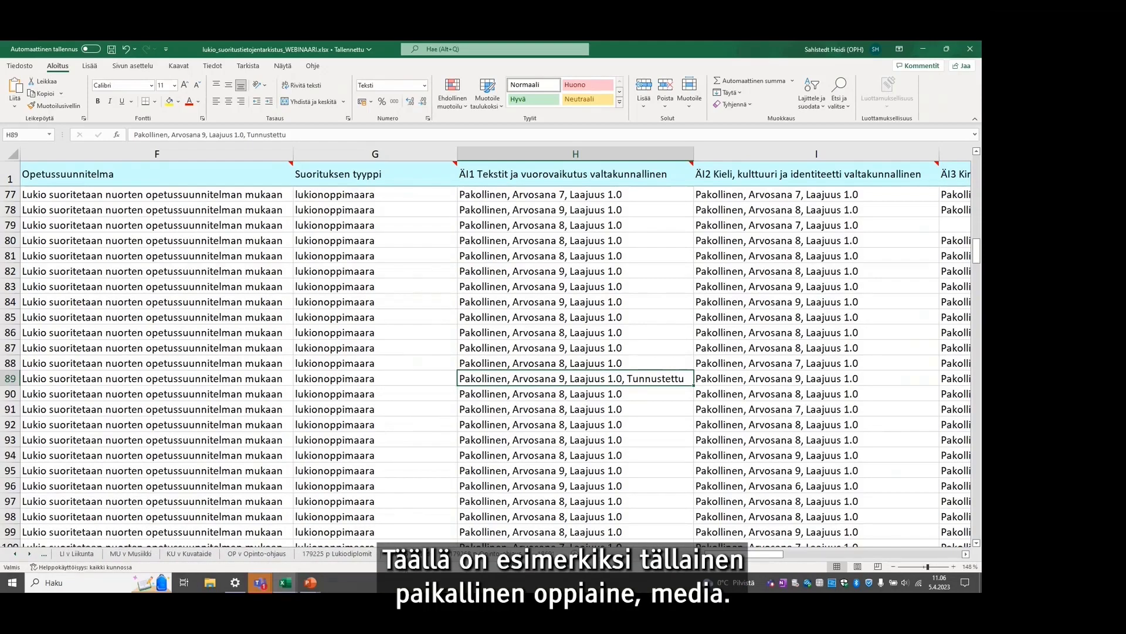
key("ctrl+Page_Down")
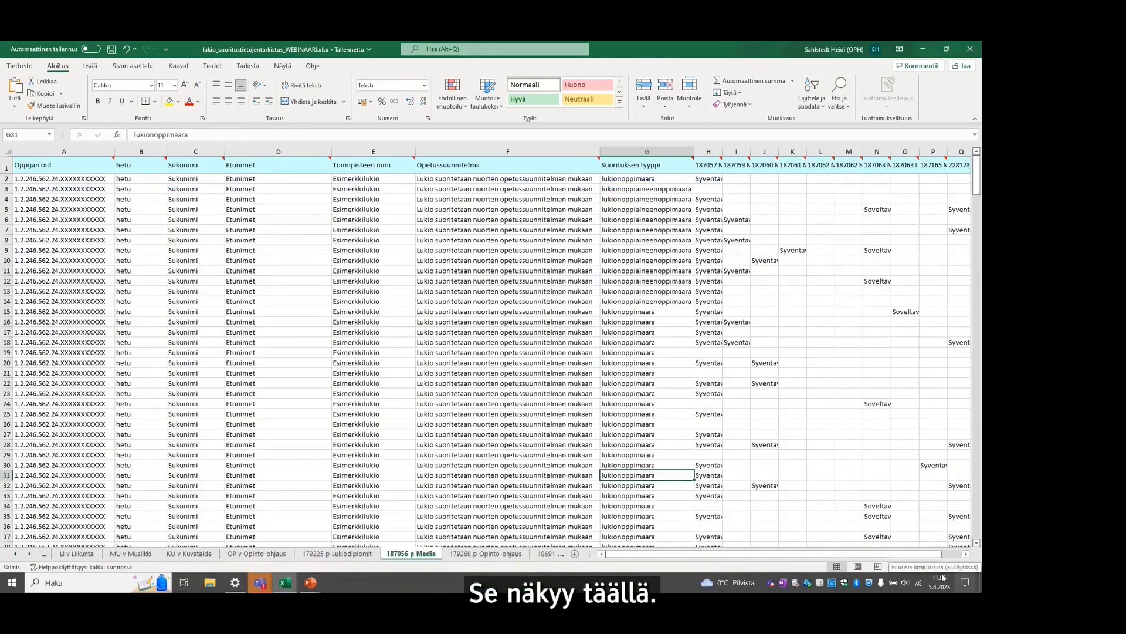
left_click_drag(922, 566, 928, 566)
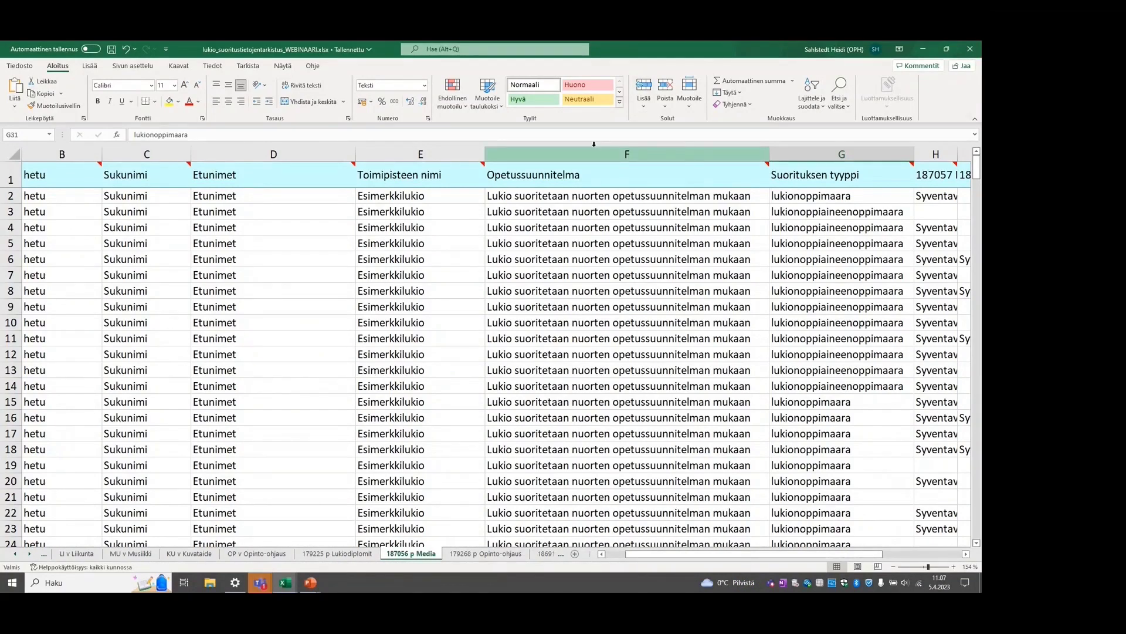
Return to the Oppiaineet ja lisätiedot sheet and clear its active filters so that every row from the first column on is shown
left_click(16, 555)
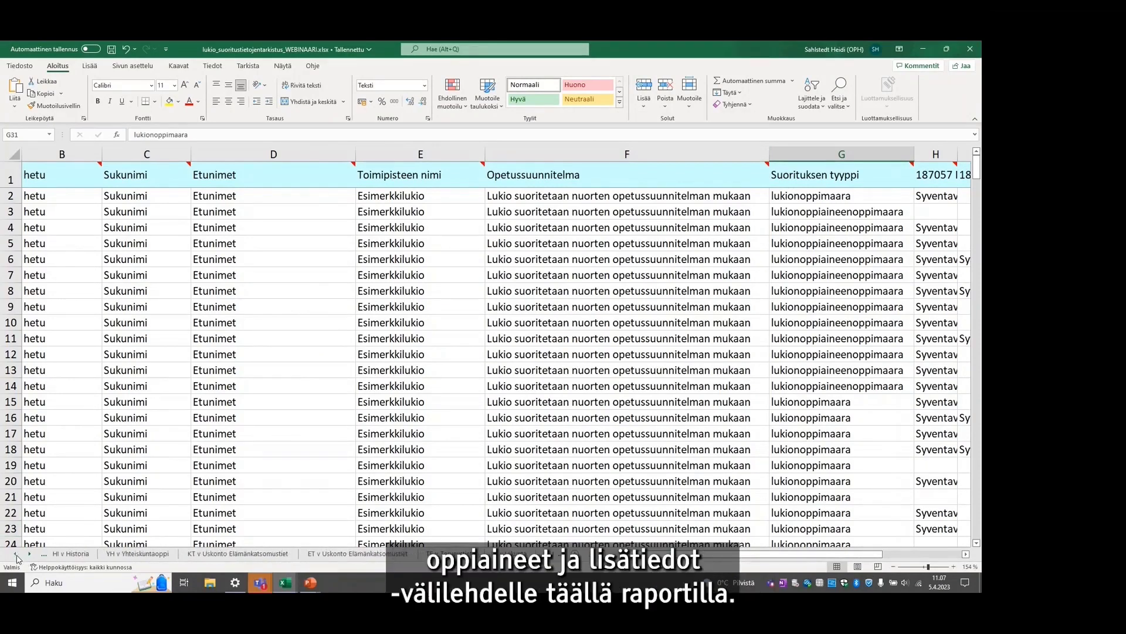
left_click(16, 556)
left_click(17, 555)
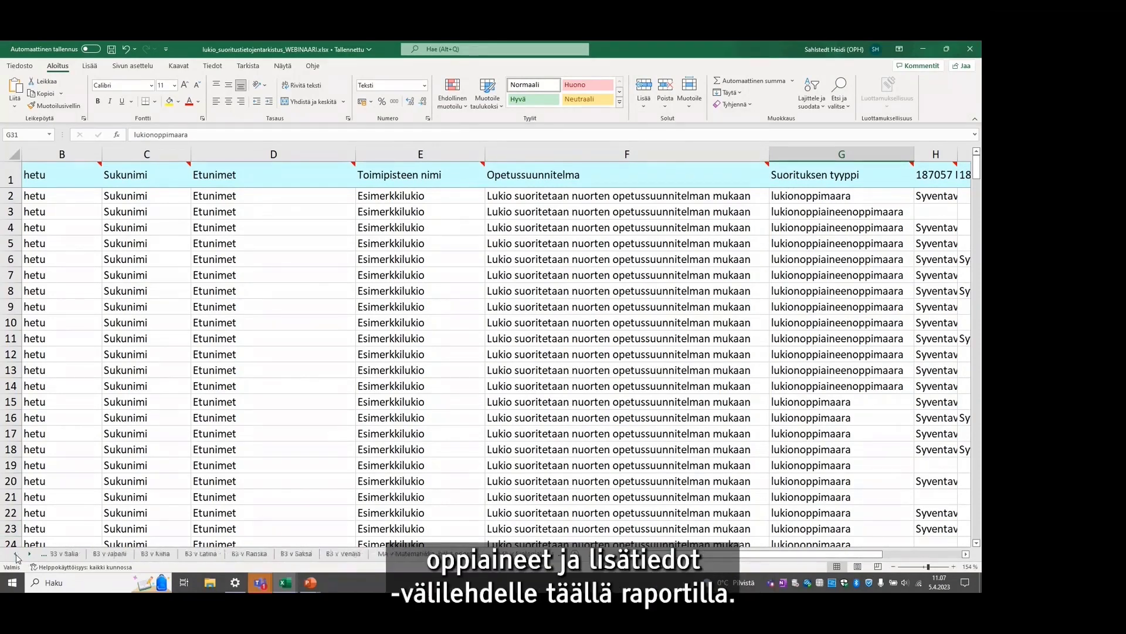
left_click(16, 556)
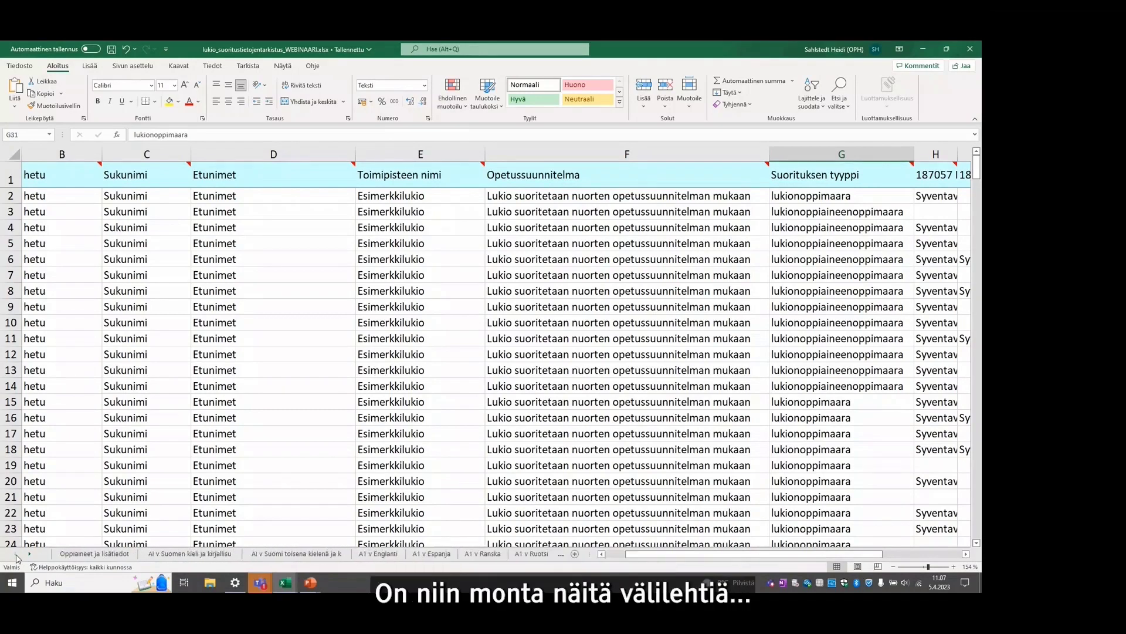
left_click(94, 553)
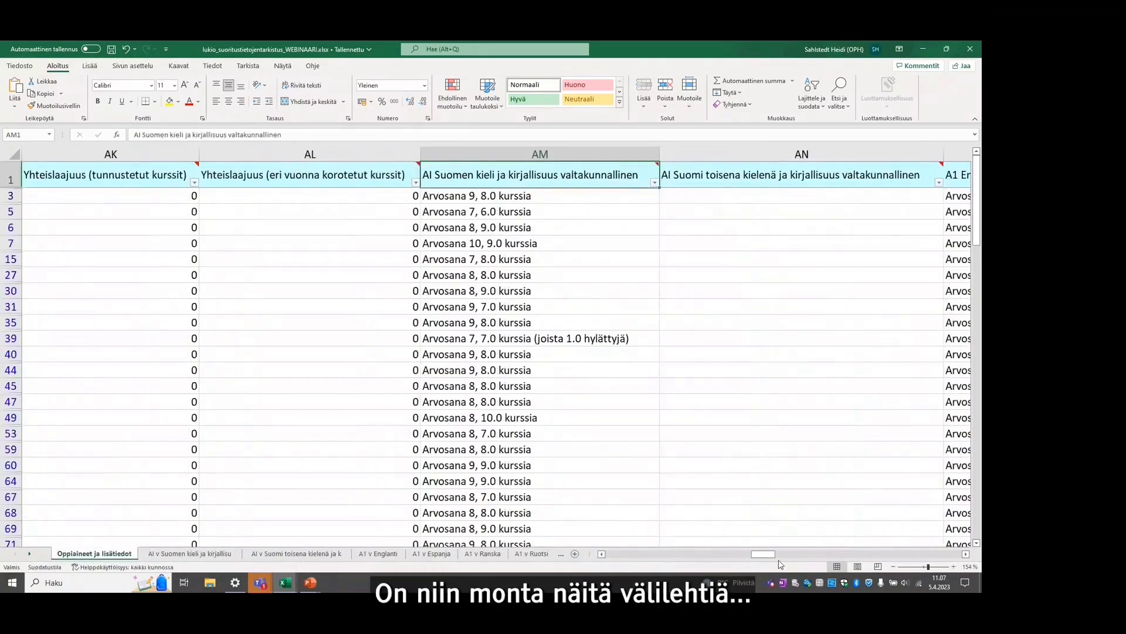
left_click_drag(763, 553, 568, 582)
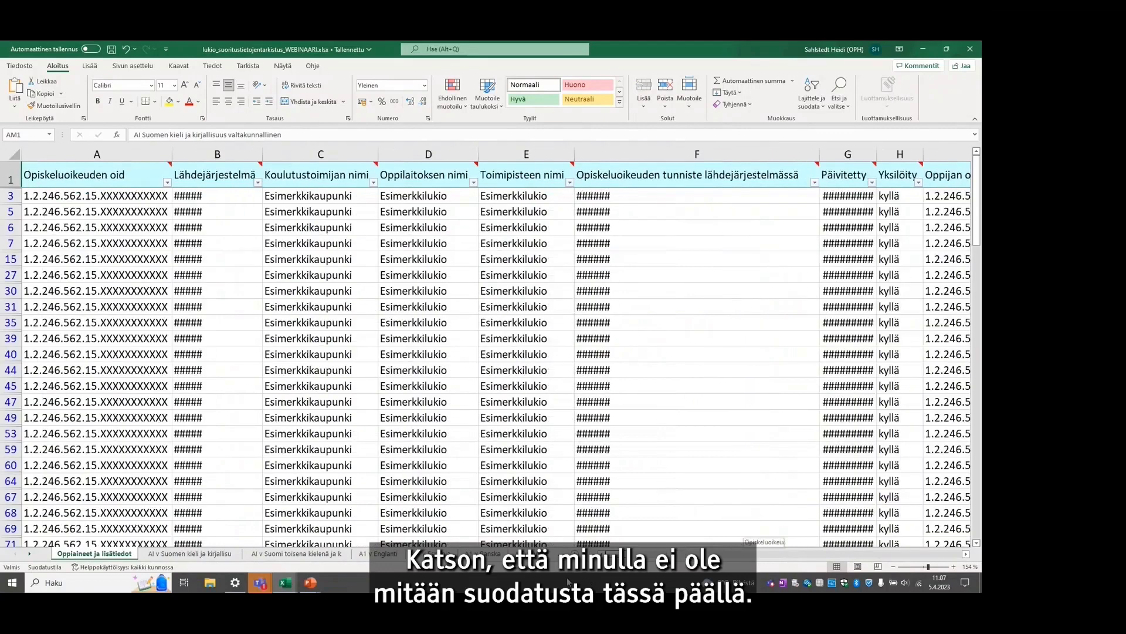
left_click(812, 94)
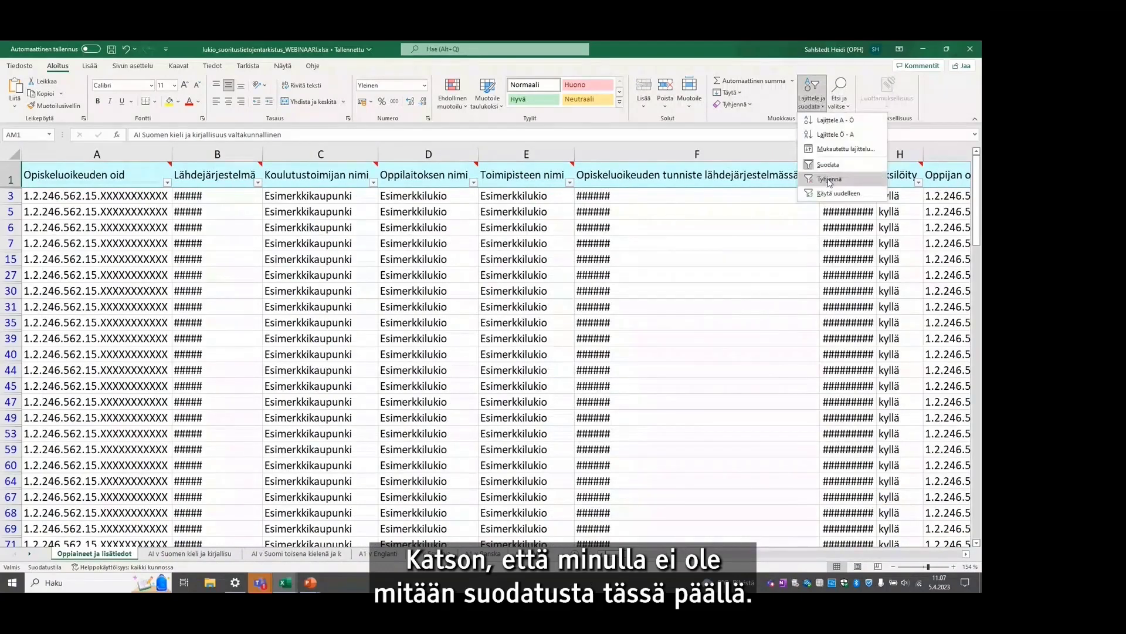
left_click(830, 181)
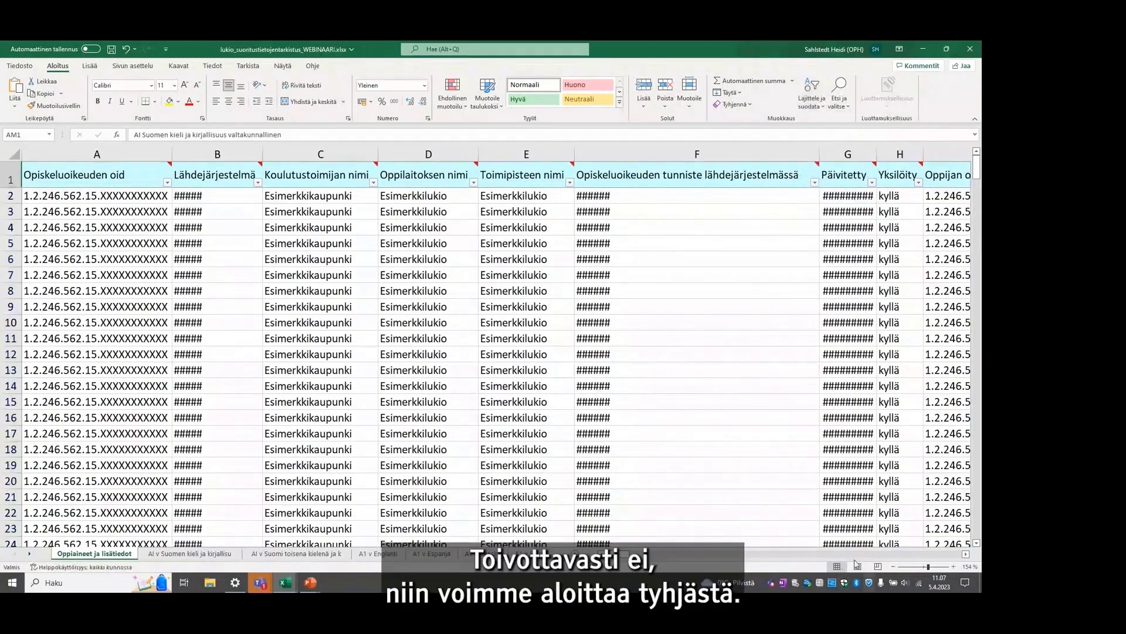
Filter the Opiskeluoikeuden tilat aikajakson aikana column to show only the rows with the value lasna
left_click(679, 336)
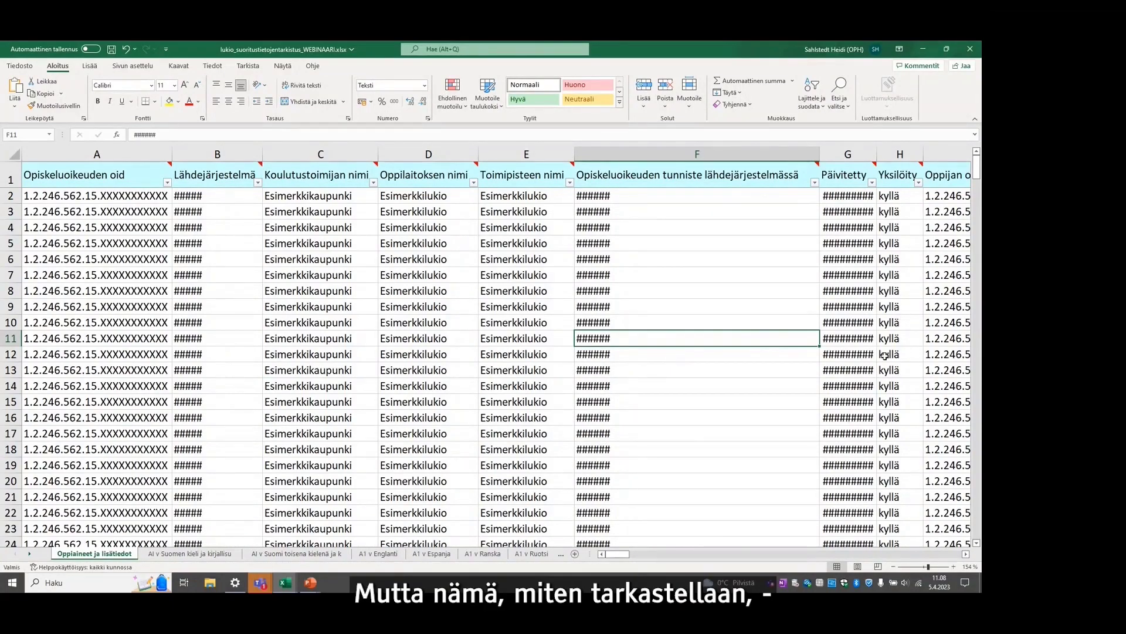
left_click(966, 555)
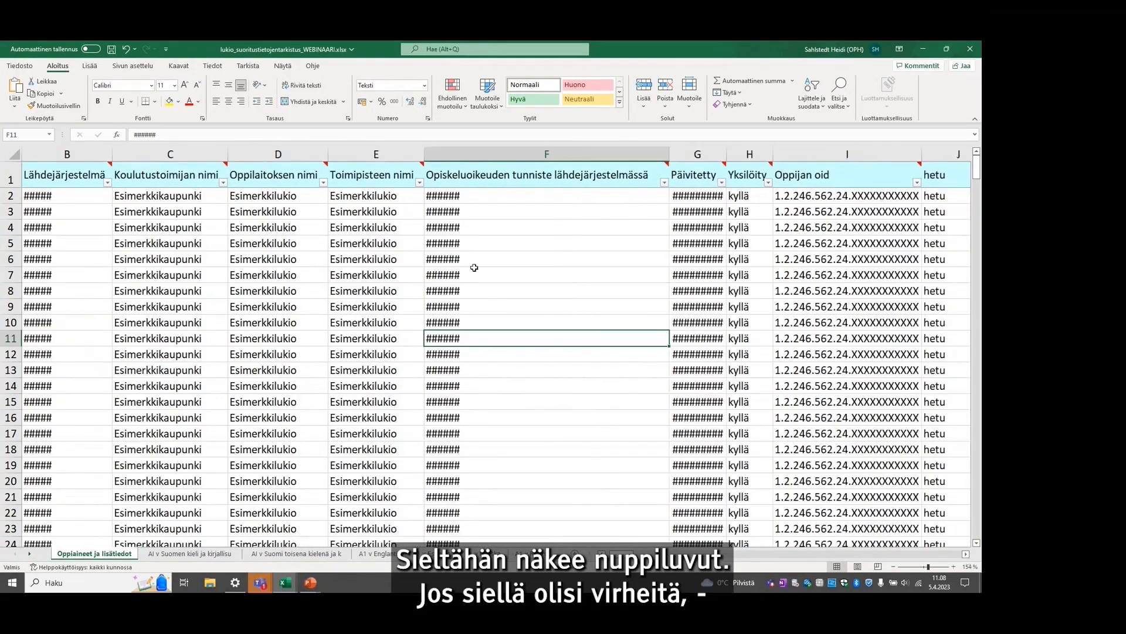
left_click(966, 554)
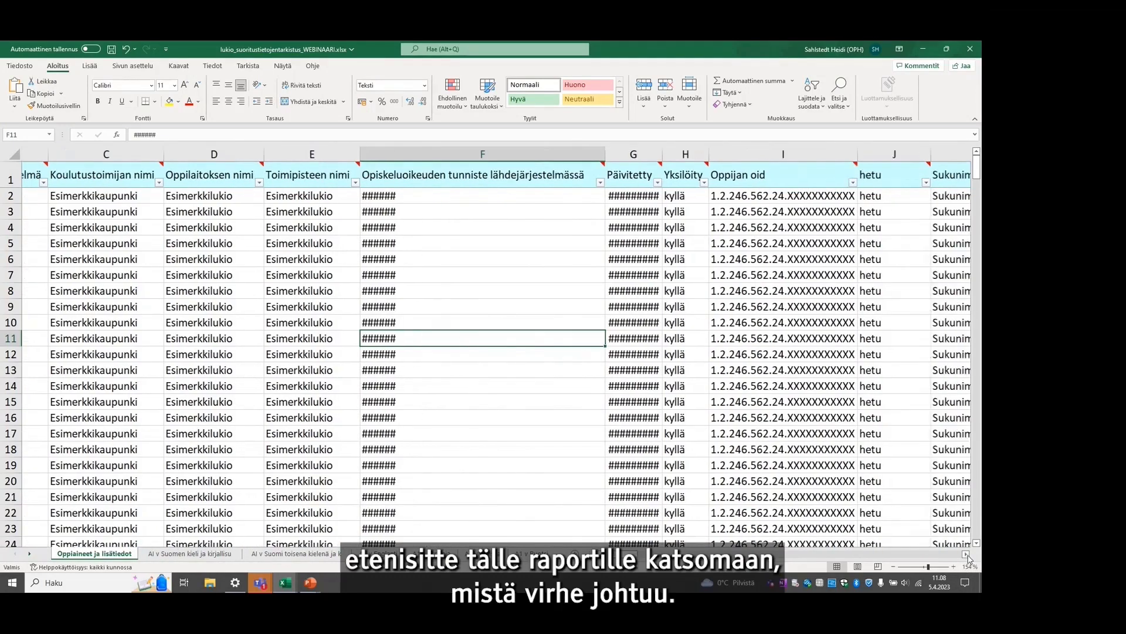
left_click(966, 554)
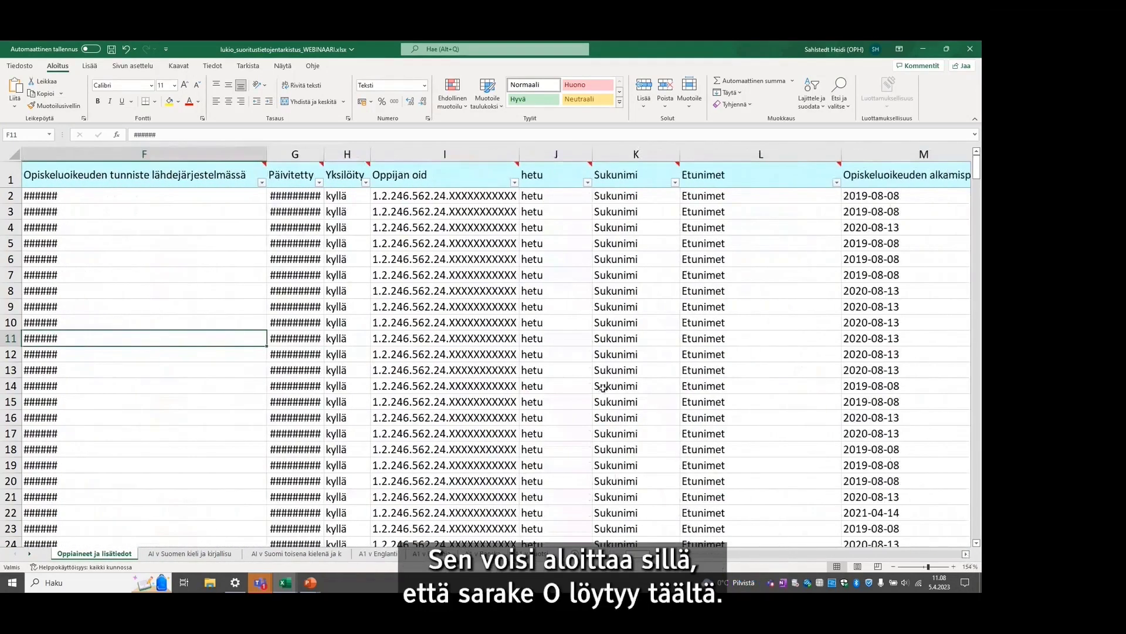
left_click(966, 555)
left_click(965, 555)
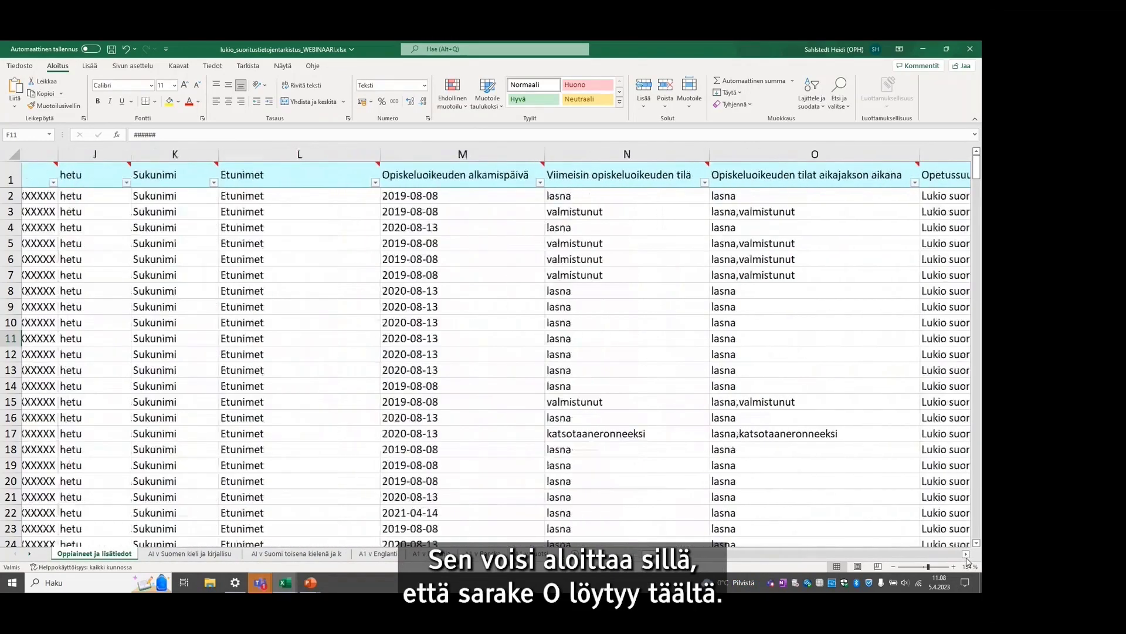
left_click(966, 555)
left_click(966, 555)
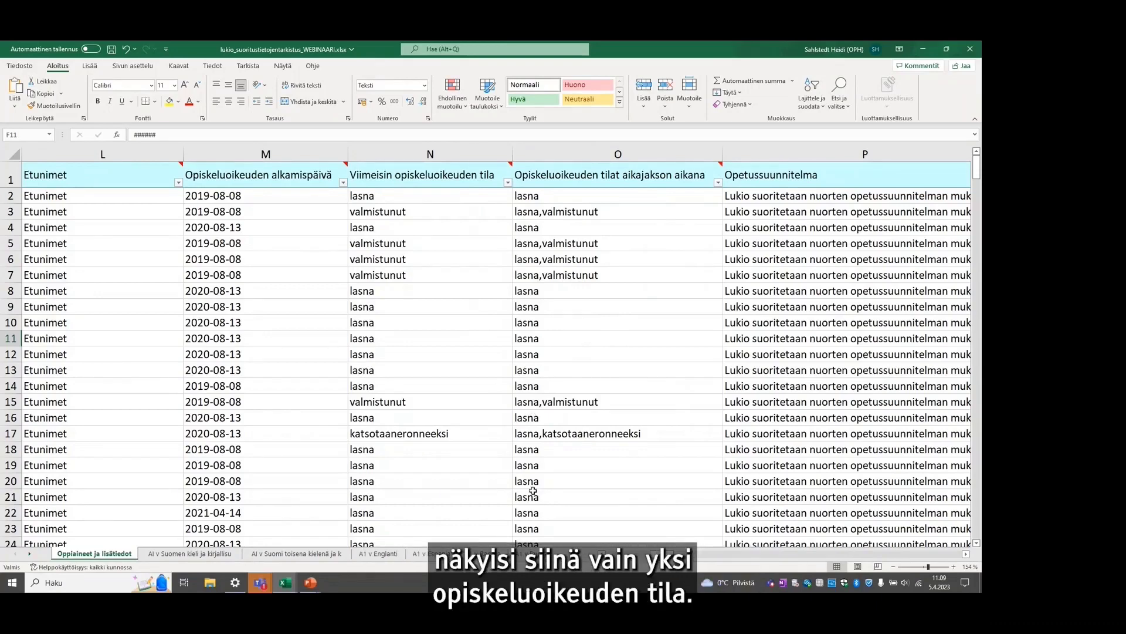
left_click(718, 183)
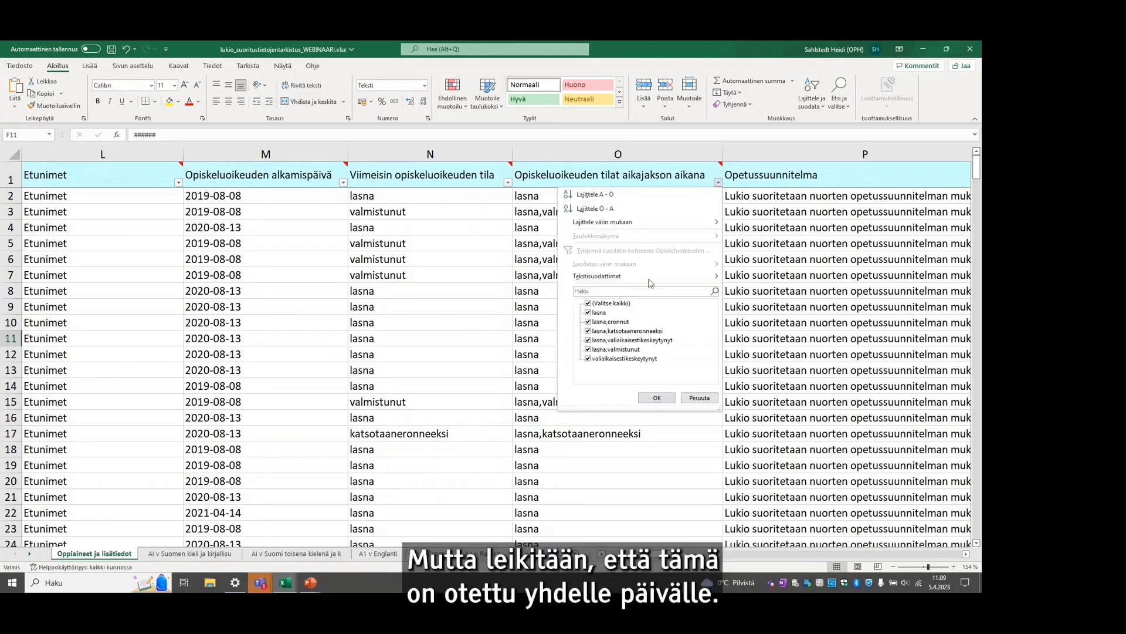
left_click(599, 304)
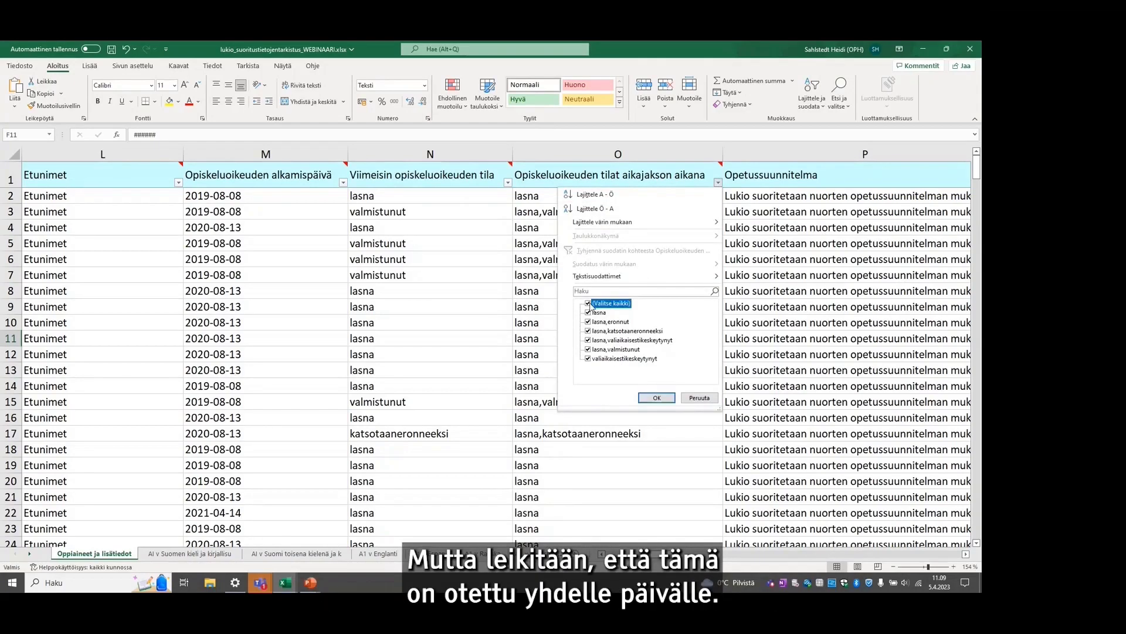
left_click(598, 312)
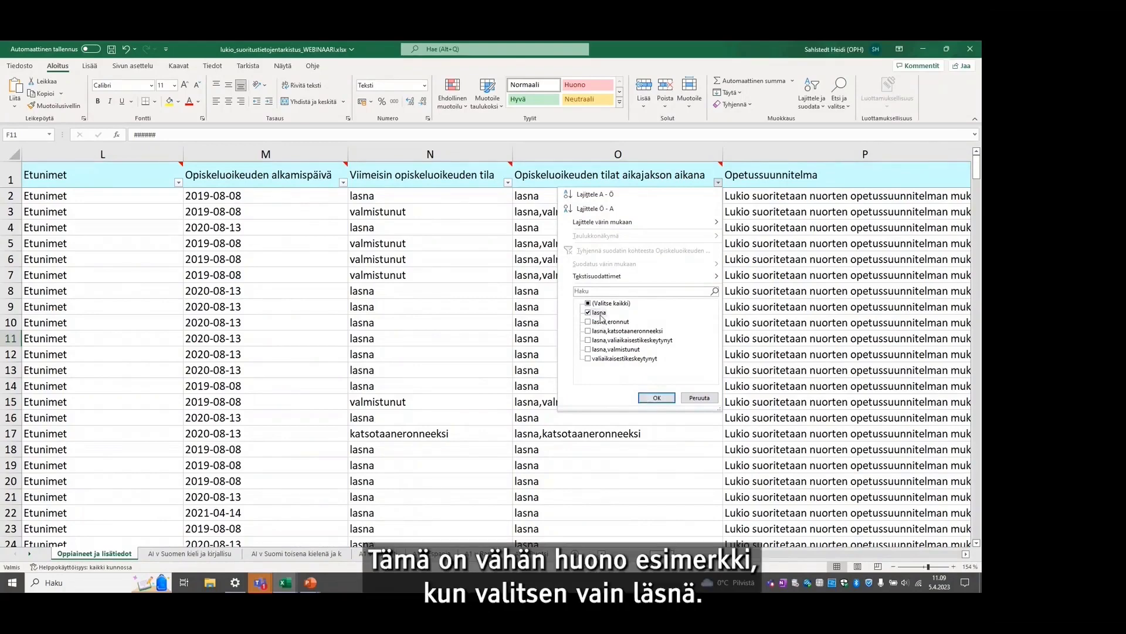
left_click(658, 399)
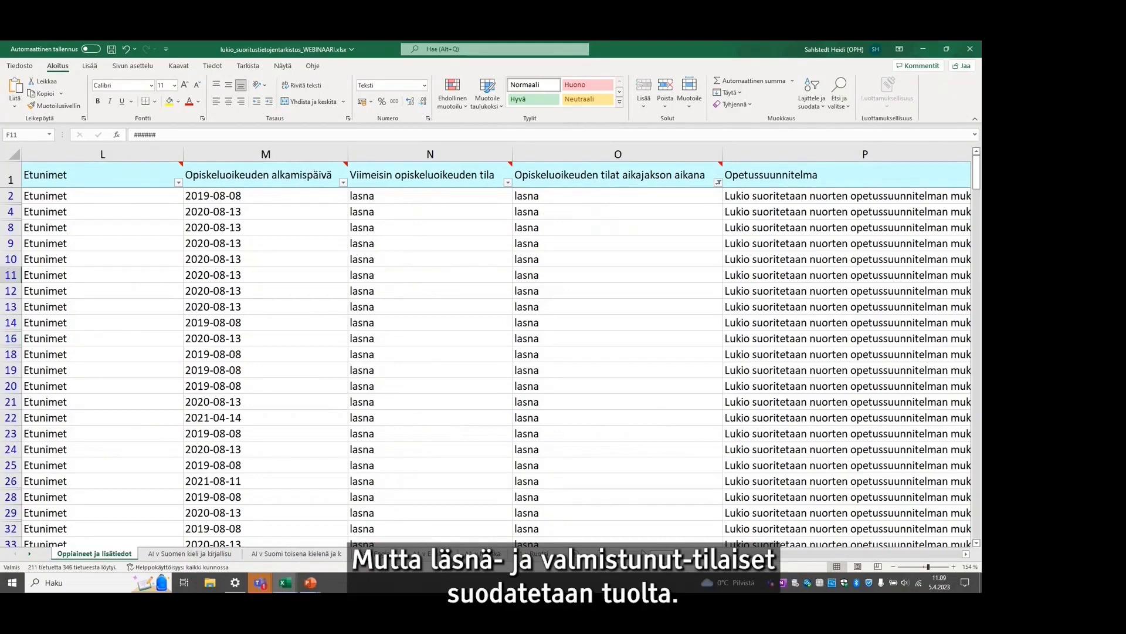
Filter the Suorituksen tyyppi column to lukionoppimaara only, excluding the lukionoppiaineenoppimaara rows
scroll(978, 543, "left", 5)
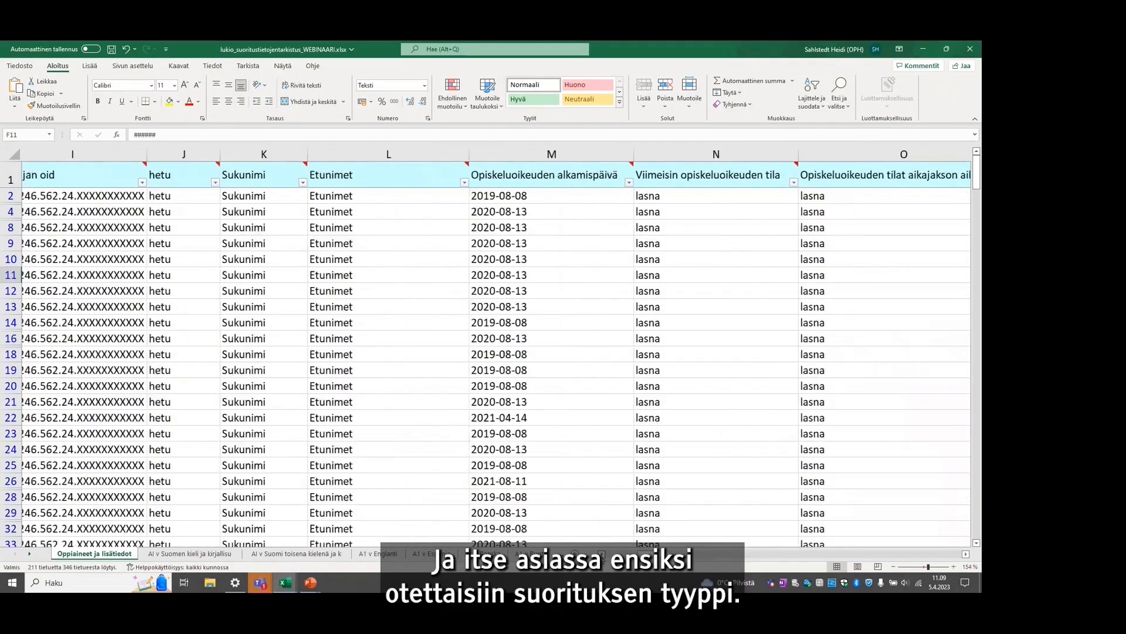
left_click(967, 554)
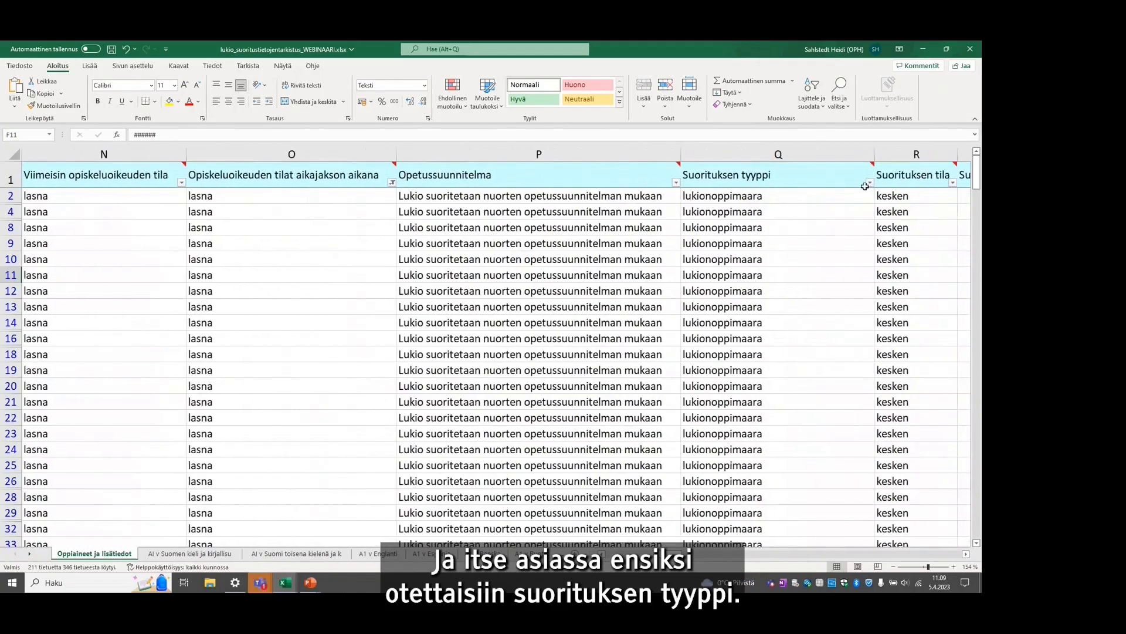
left_click(869, 183)
left_click(745, 312)
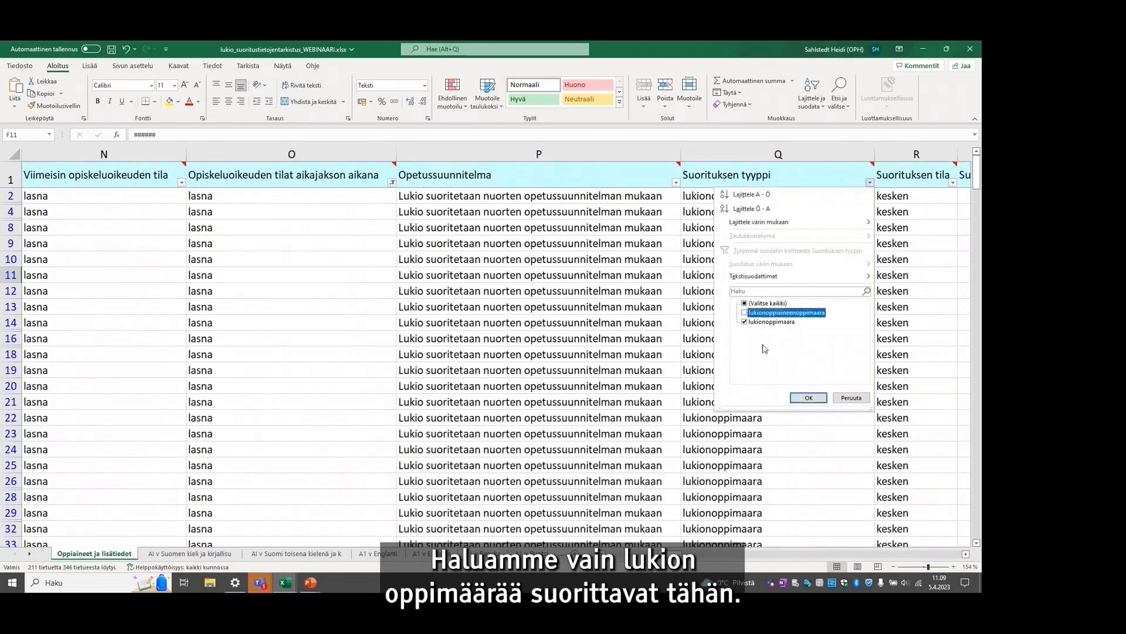
left_click(804, 398)
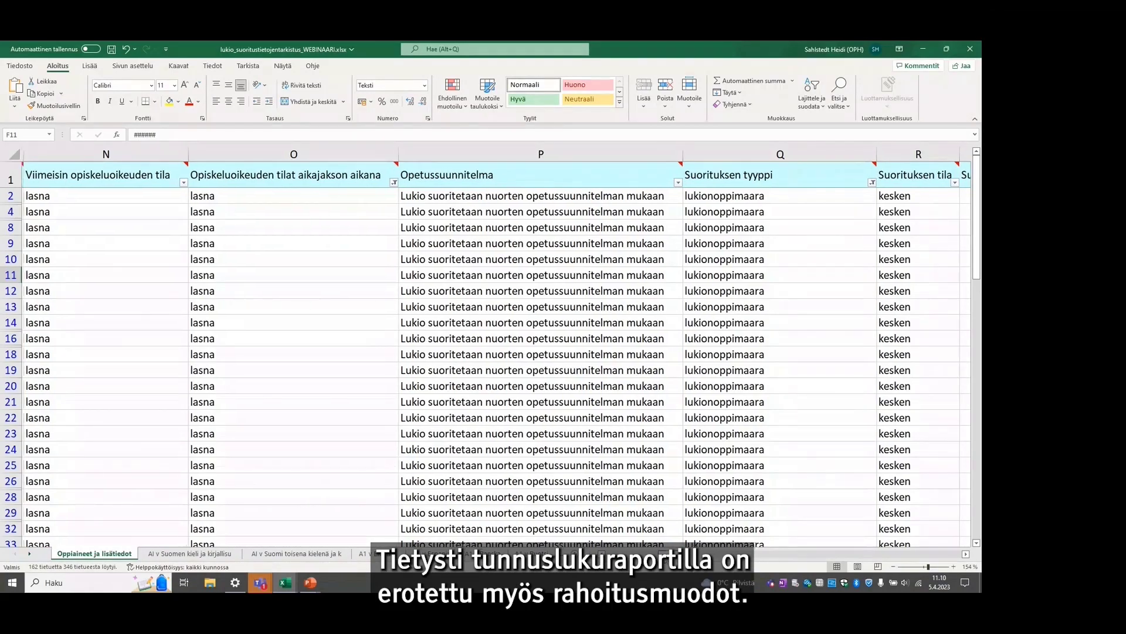
Examine the filter values available in the Rahoitukset column and the neighbouring funding and group columns without applying a filter
left_click_drag(651, 553, 681, 552)
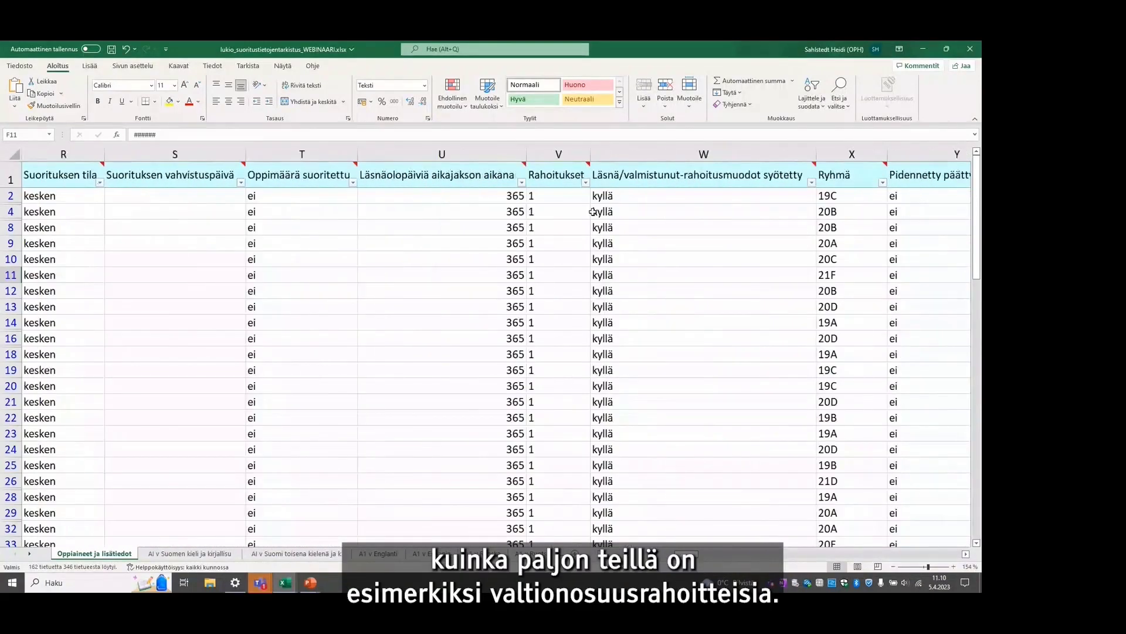
left_click(586, 182)
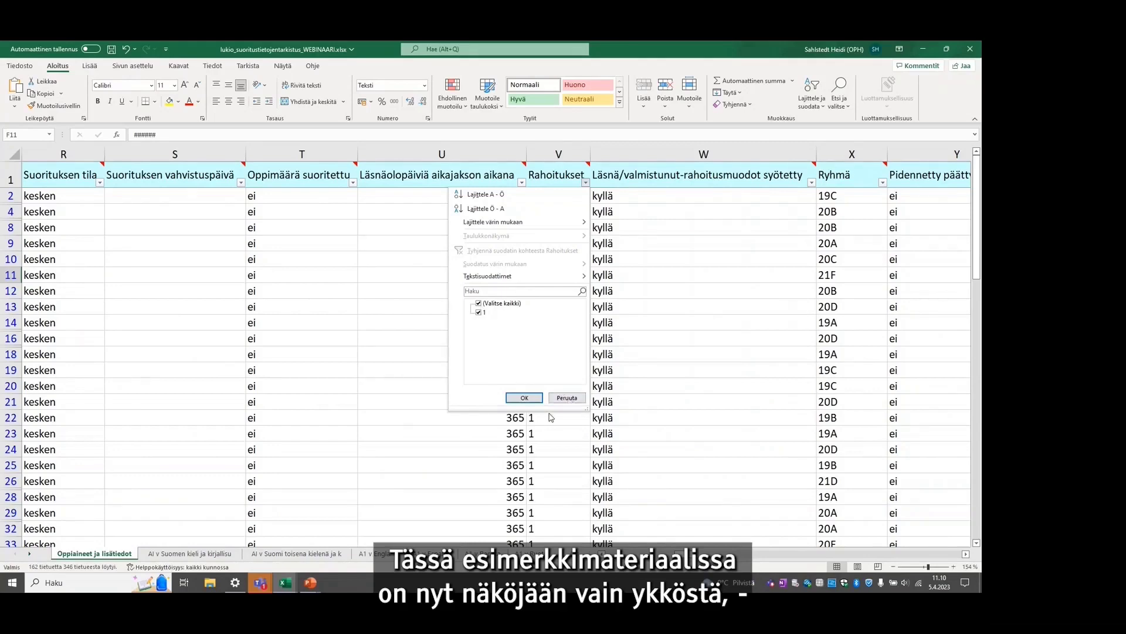
left_click(562, 398)
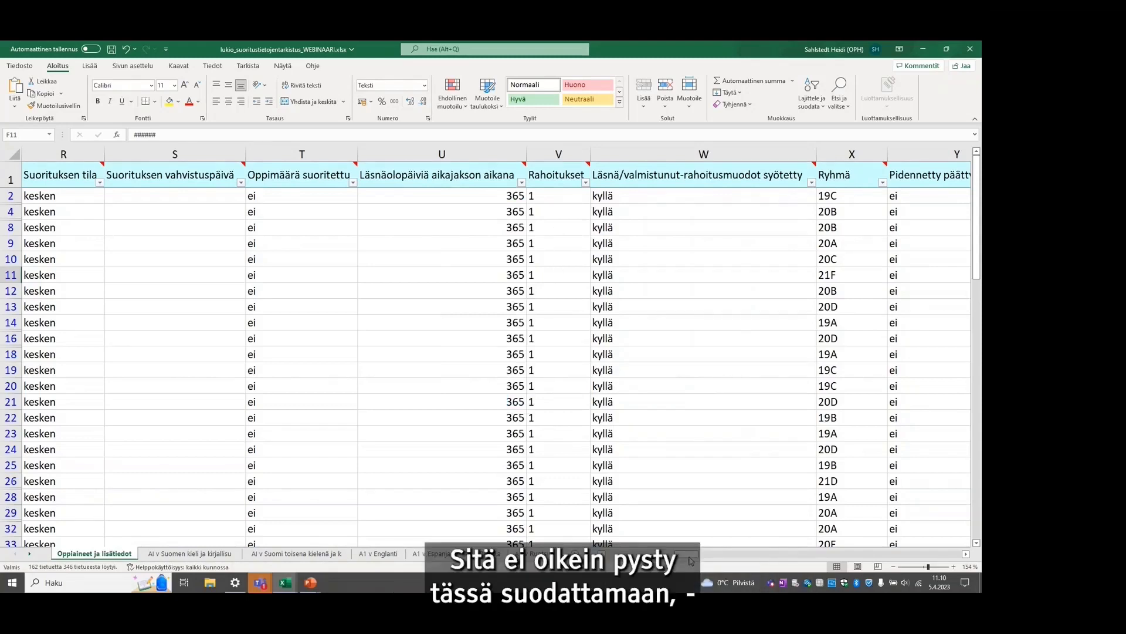
left_click_drag(681, 555, 691, 556)
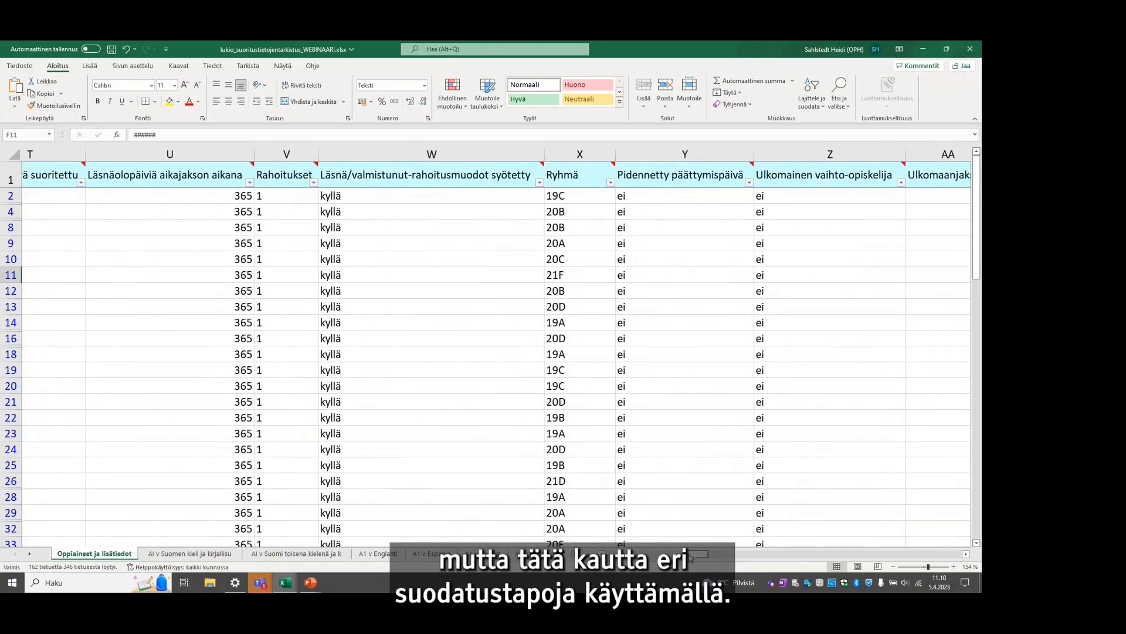
left_click_drag(690, 556, 687, 556)
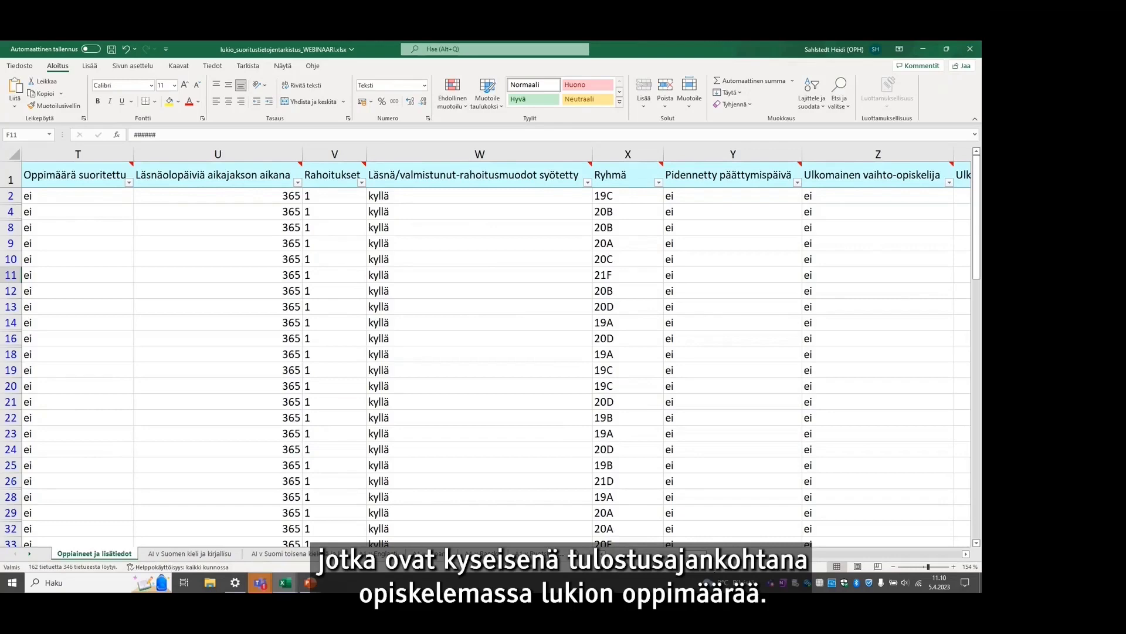
Review the note and the filter options of the Opiskeluoikeuden tilat aikajakson aikana column, leaving its filter as it is
scroll(497, 348, "left", 10)
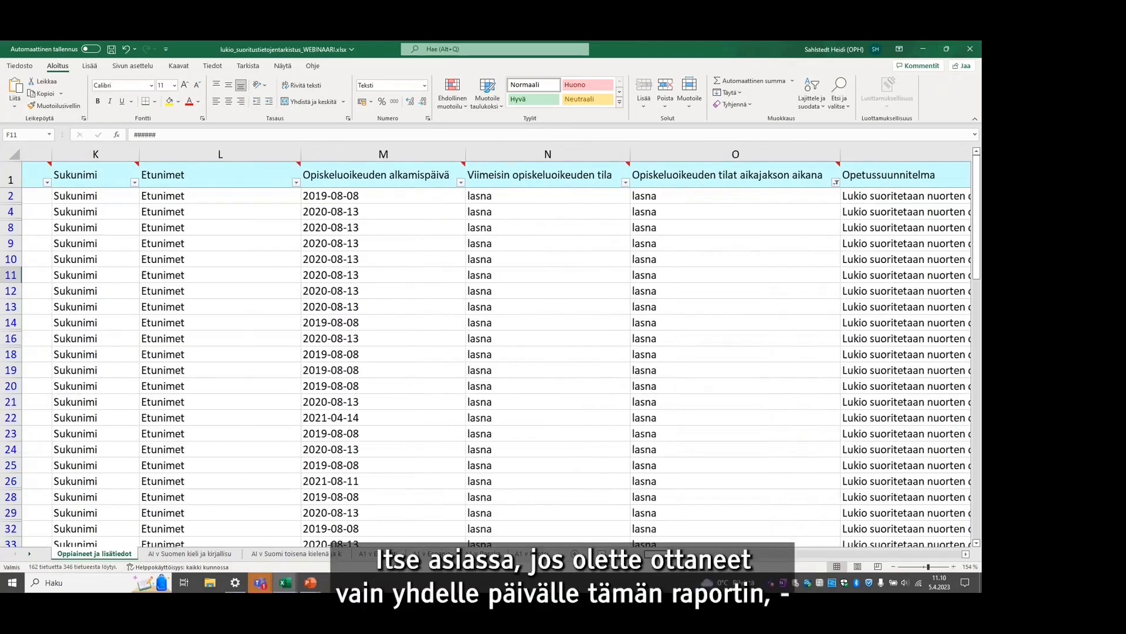
scroll(708, 194, "right", 1)
mouse_move(716, 175)
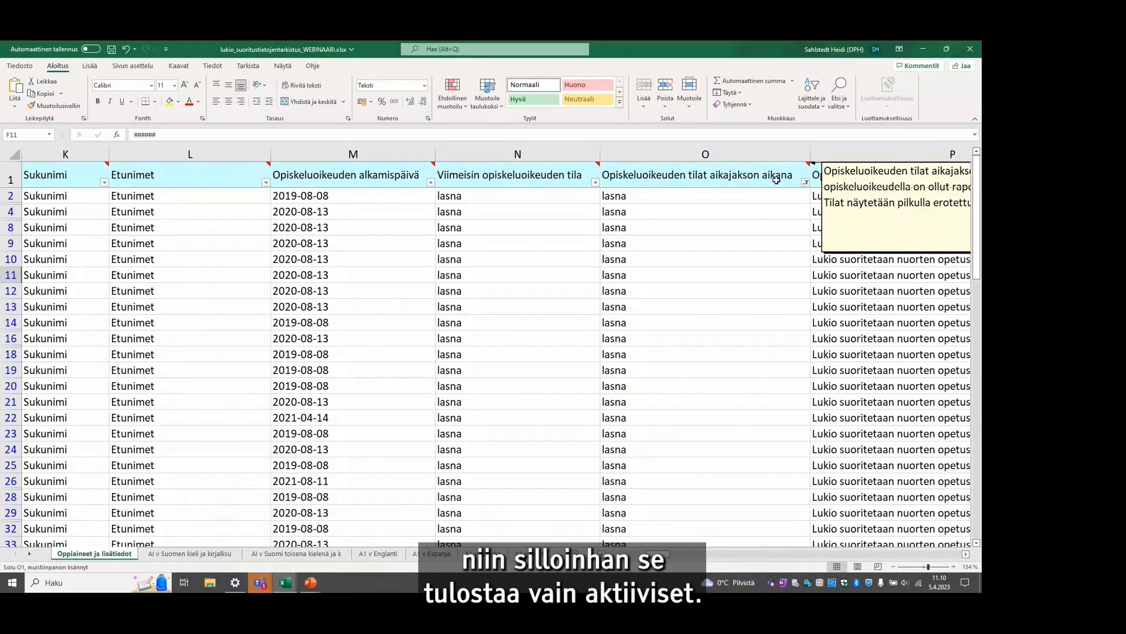
left_click(806, 183)
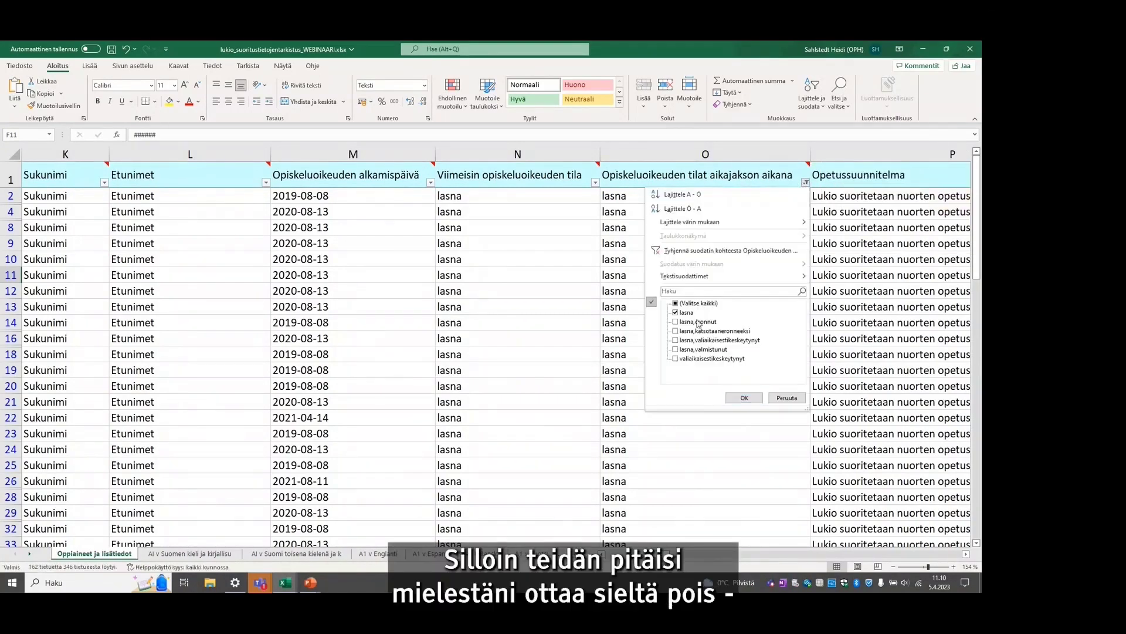
left_click(787, 397)
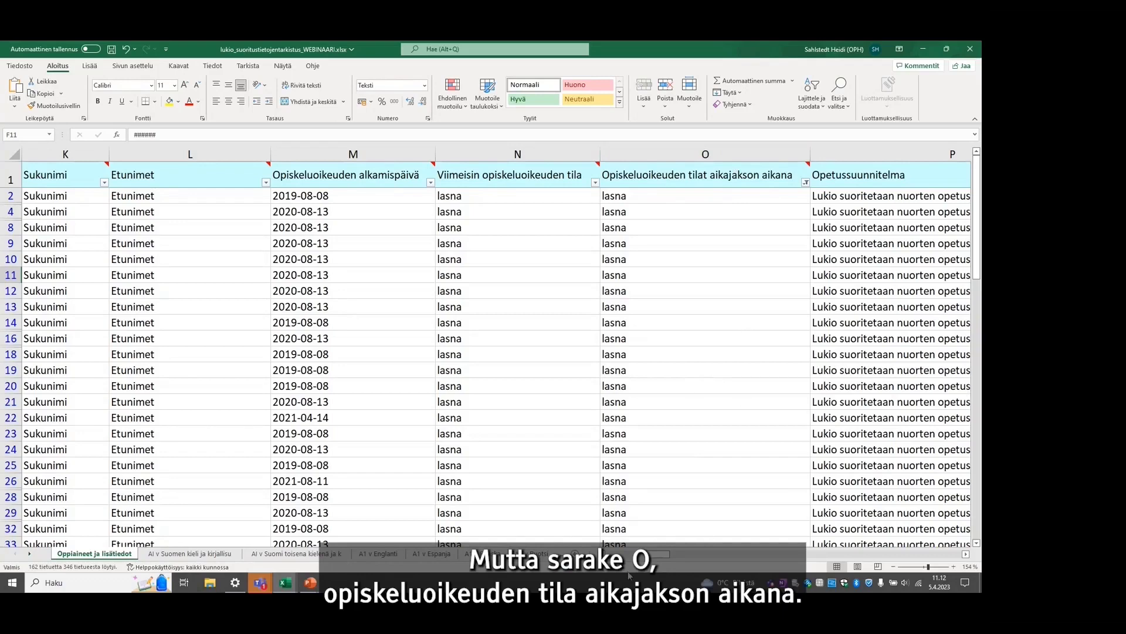
Switch to the PowerPoint slide show and advance to slide 11 about finding unclosed study rights and unconfirmed completions
left_click_drag(666, 556, 616, 503)
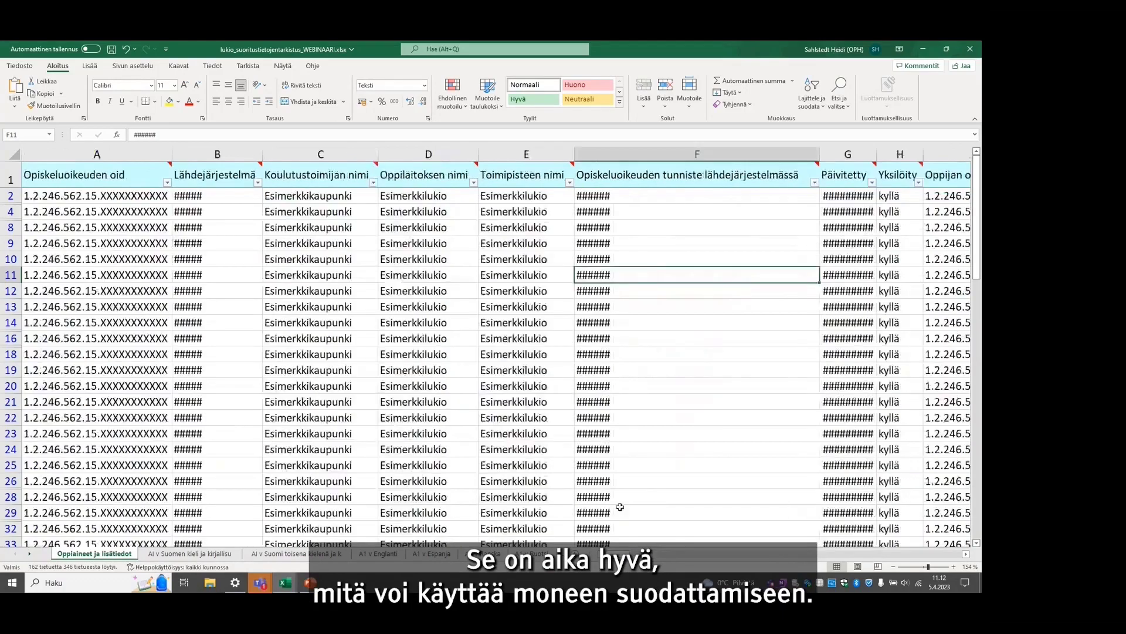
mouse_move(285, 583)
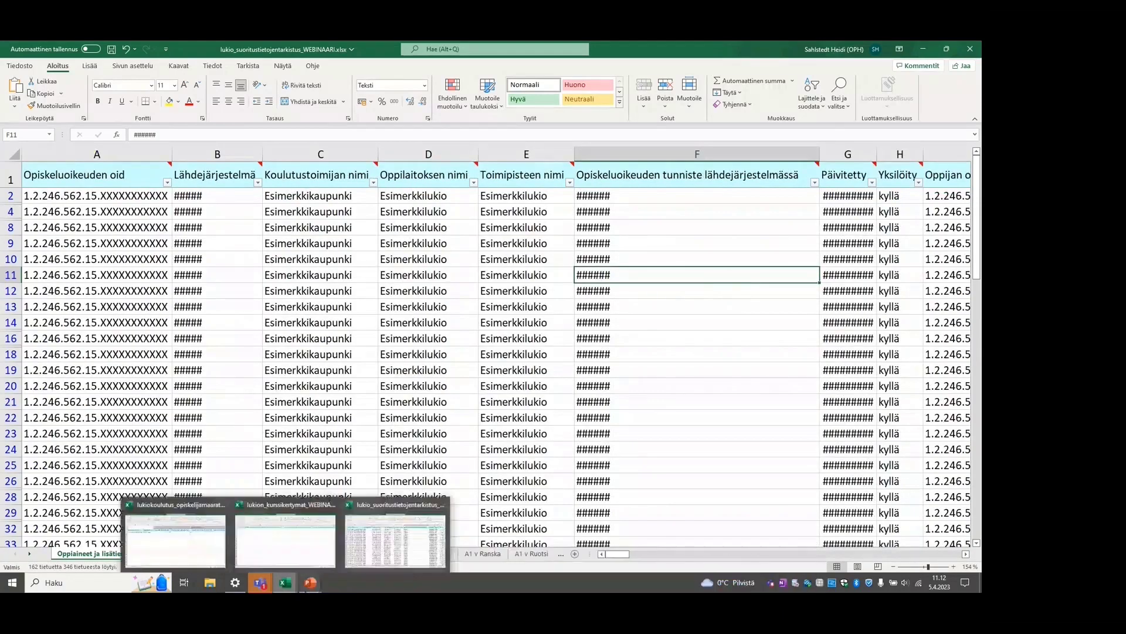
left_click(285, 536)
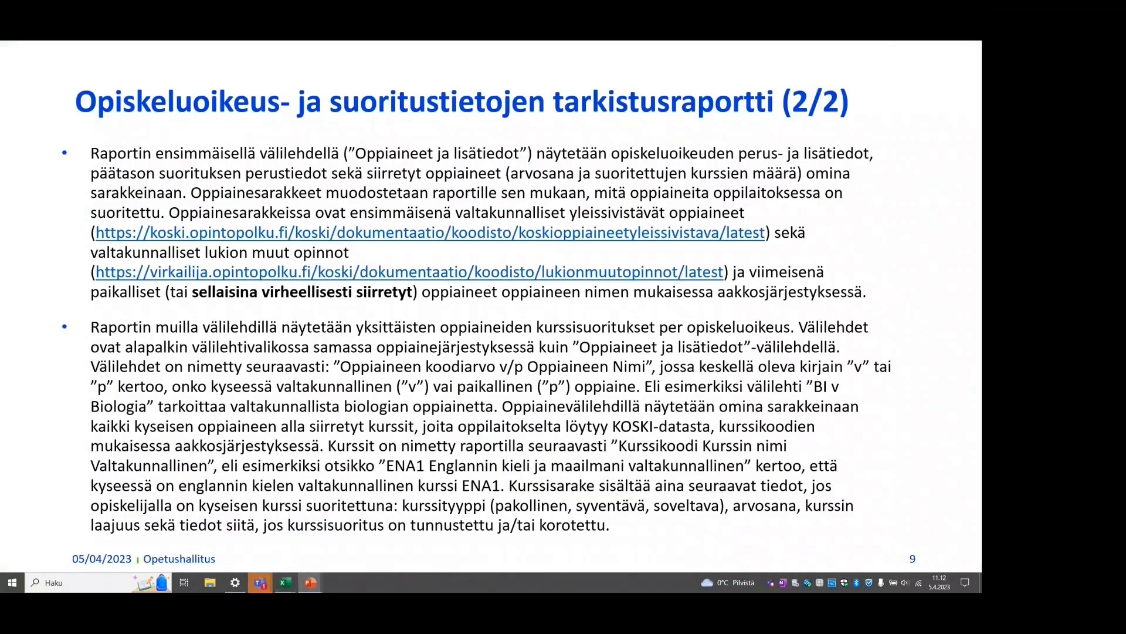
key("Right")
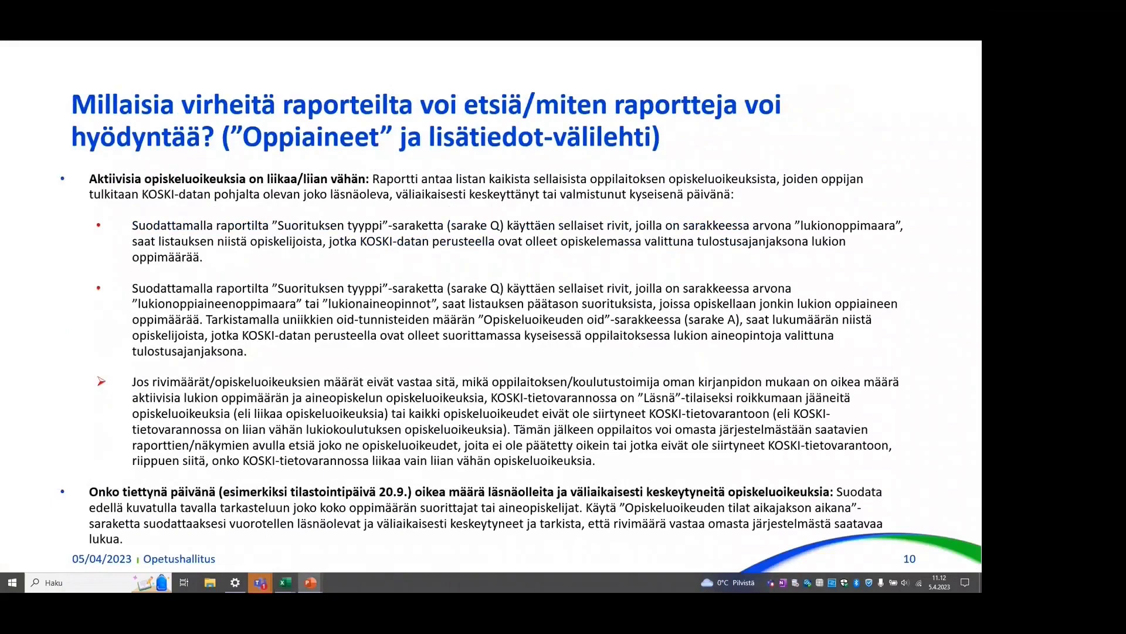
key("Right")
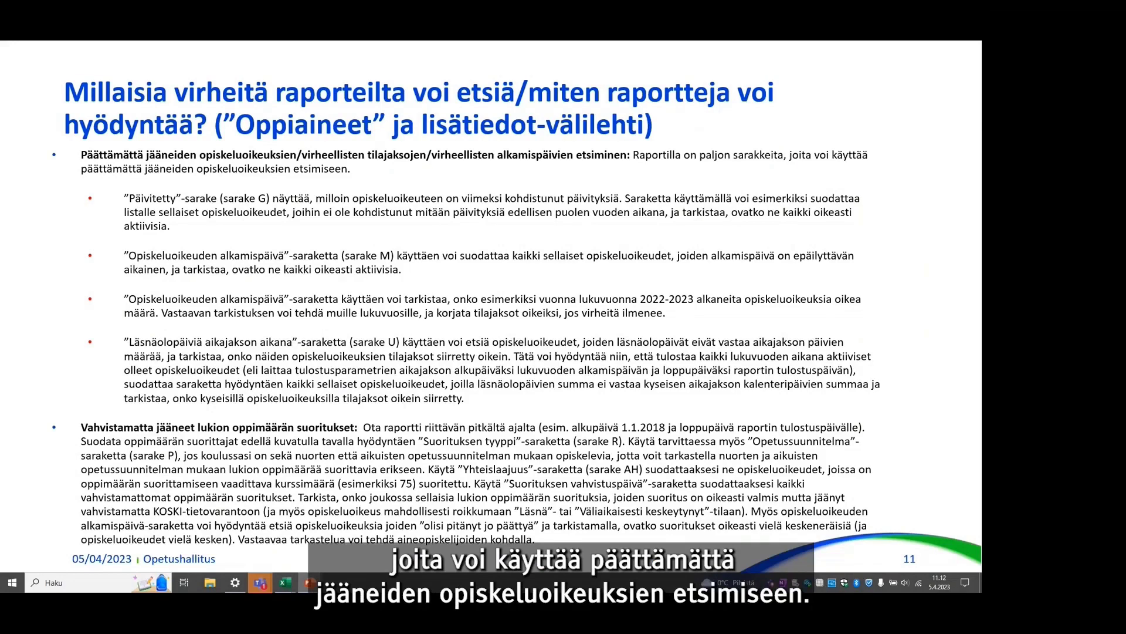
Switch to the lukio_suoritustietojentarkistus_WEBINAARI workbook in Excel and clear all active filters from the Oppiaineet ja lisätiedot sheet
mouse_move(290, 582)
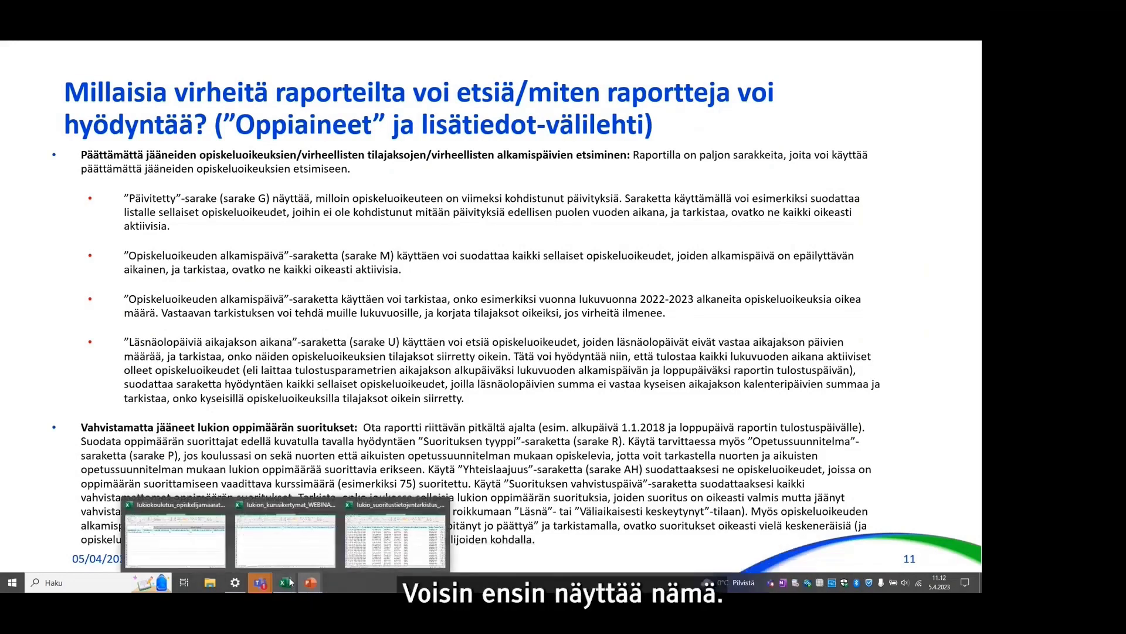
left_click(379, 555)
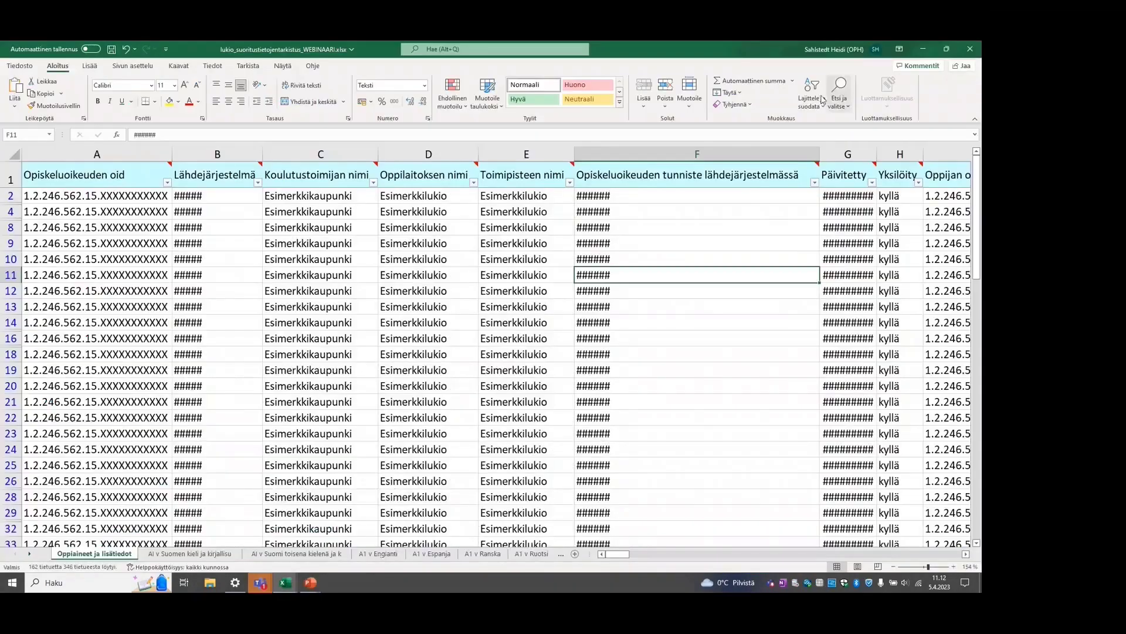
left_click(824, 101)
left_click(824, 101)
left_click(825, 101)
left_click(821, 182)
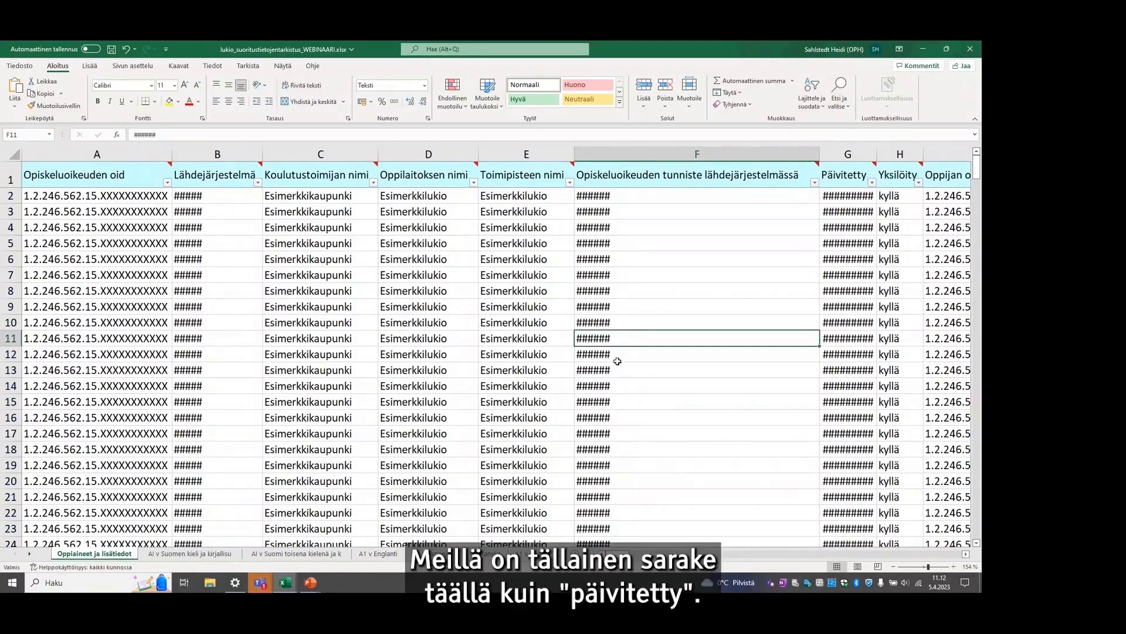
Widen the Päivitetty column so that its dates are fully readable
left_click(966, 554)
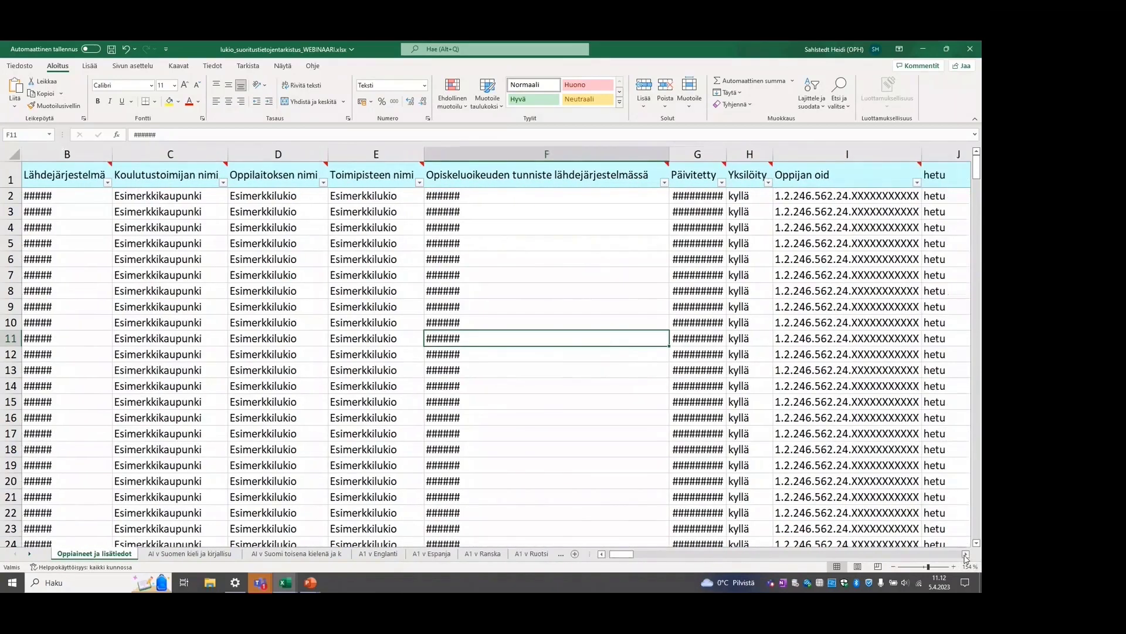
left_click_drag(727, 154, 767, 154)
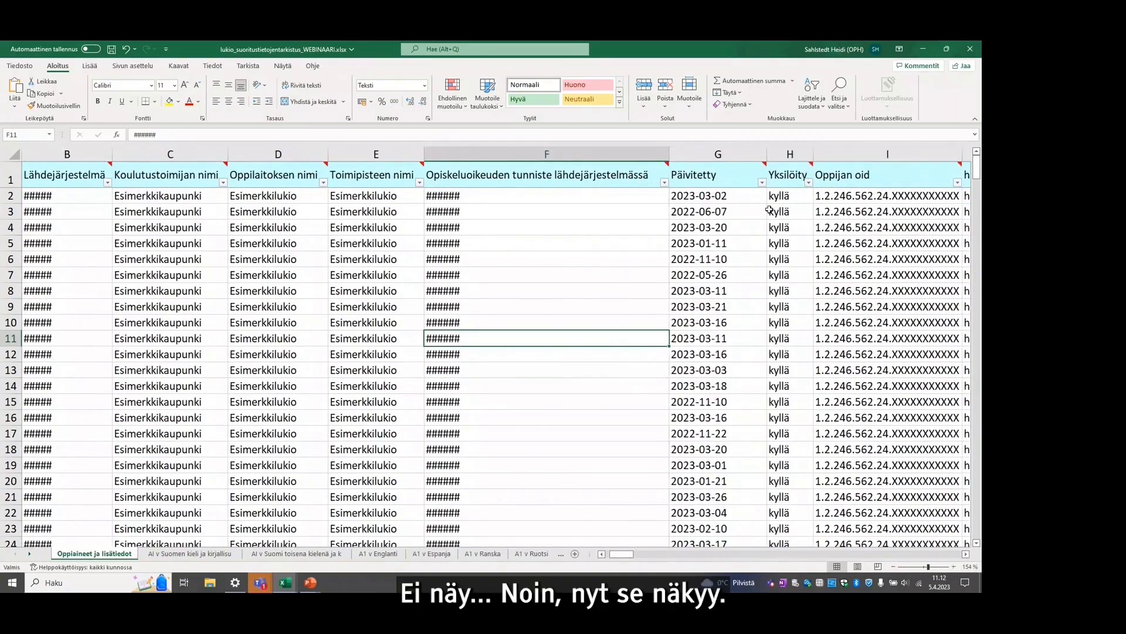
left_click(596, 405)
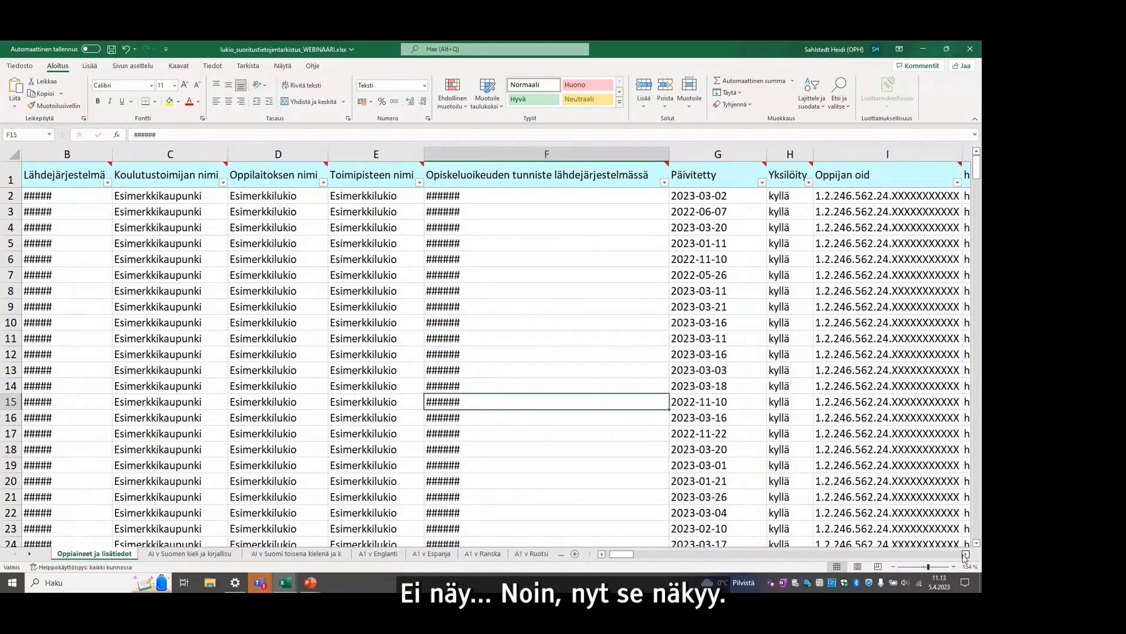
left_click(965, 554)
left_click(965, 554)
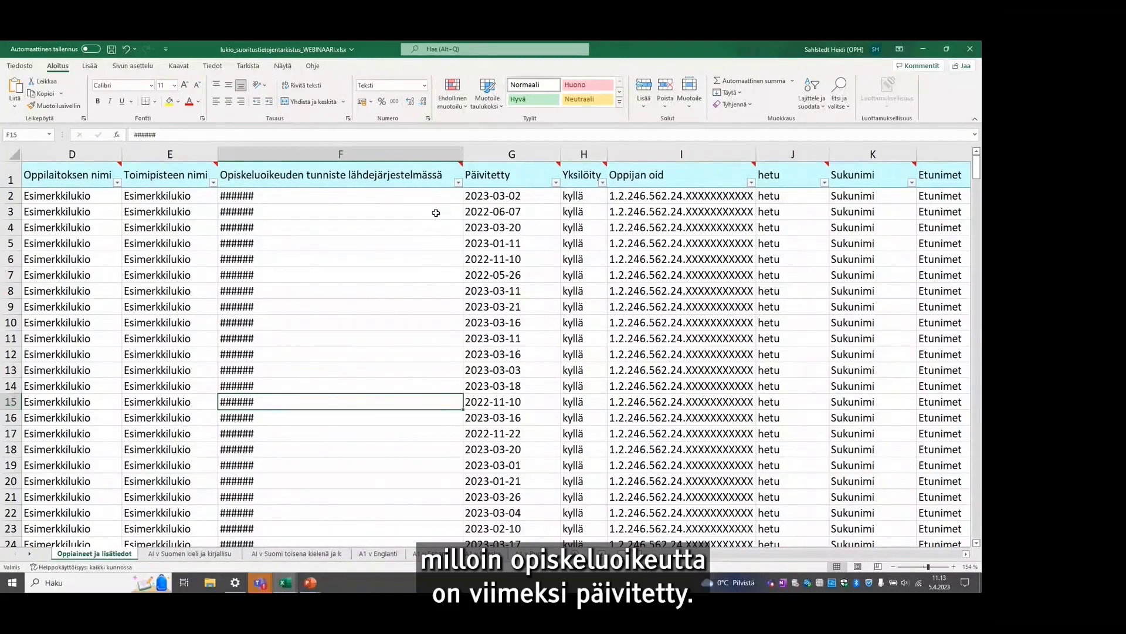
Filter the Päivitetty column to the toukokuu 2022 dates and clear that filter again
left_click(556, 187)
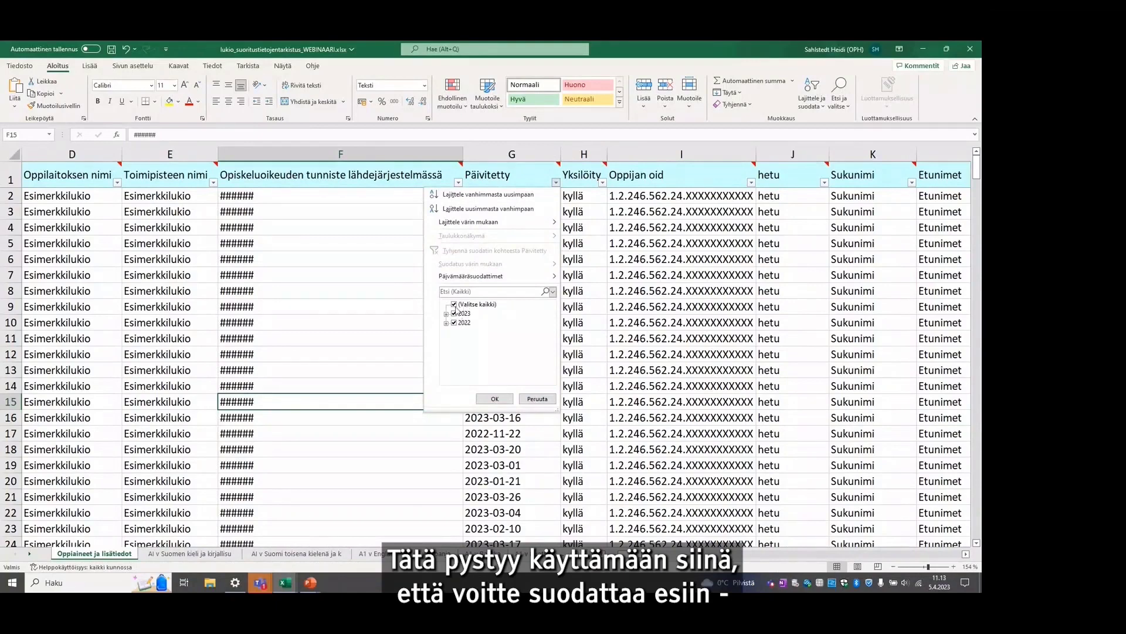
left_click(454, 306)
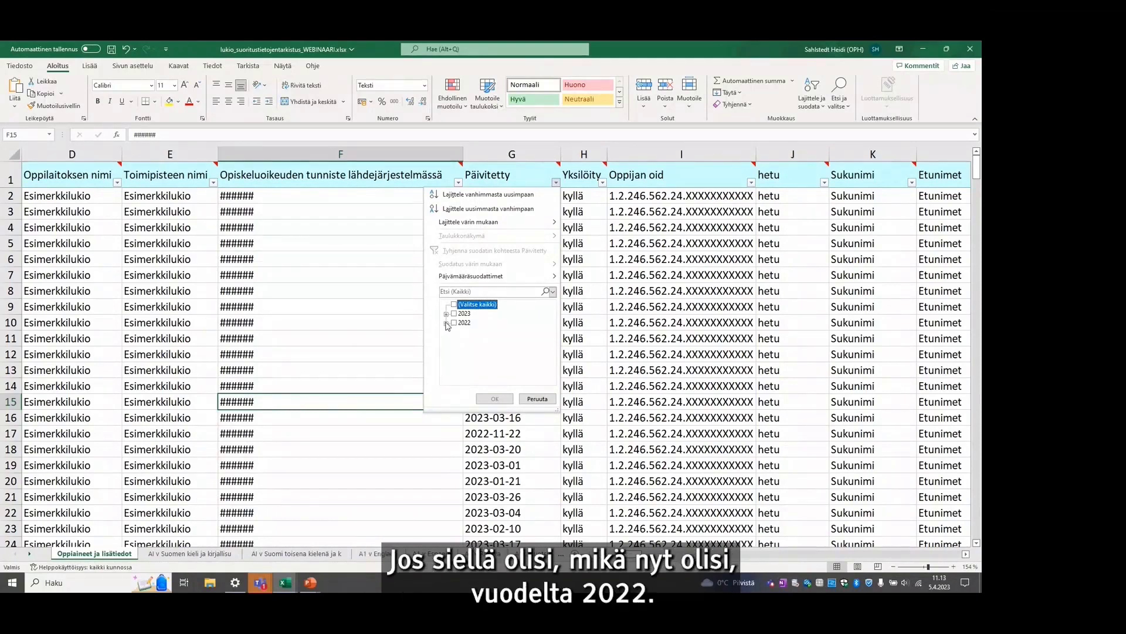
left_click(447, 323)
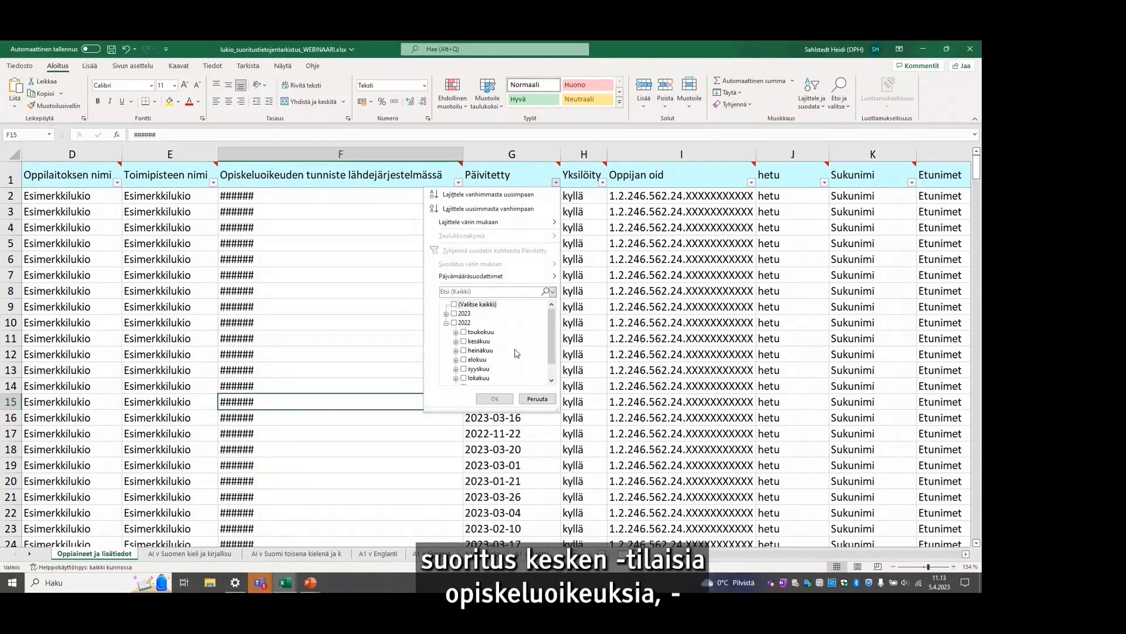
scroll(517, 353, "down", 1)
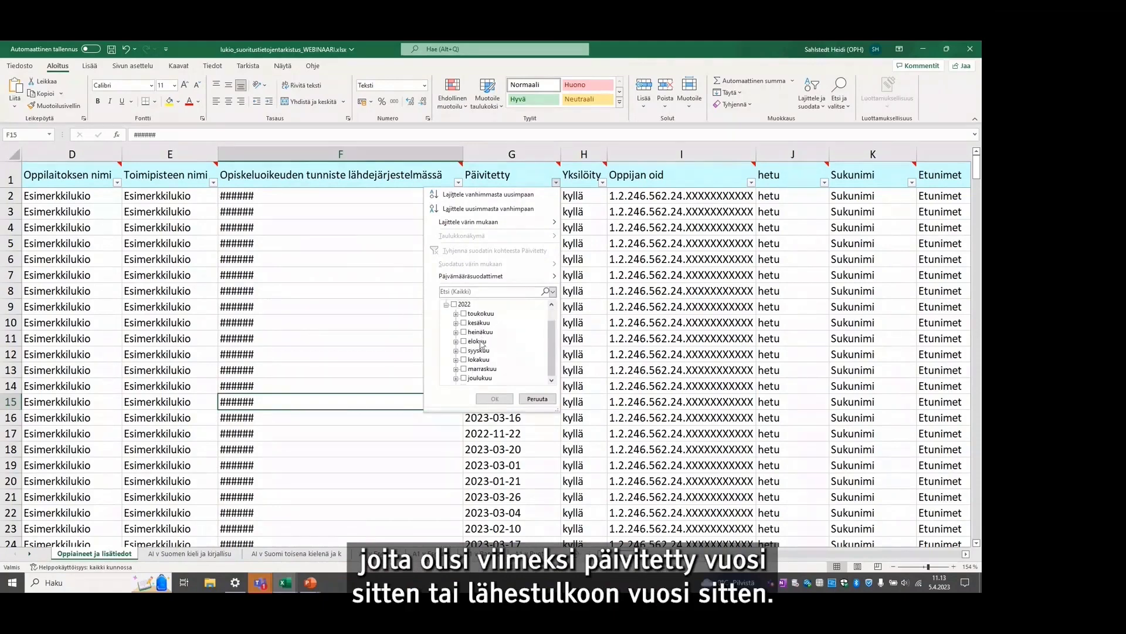
left_click(465, 314)
left_click(494, 399)
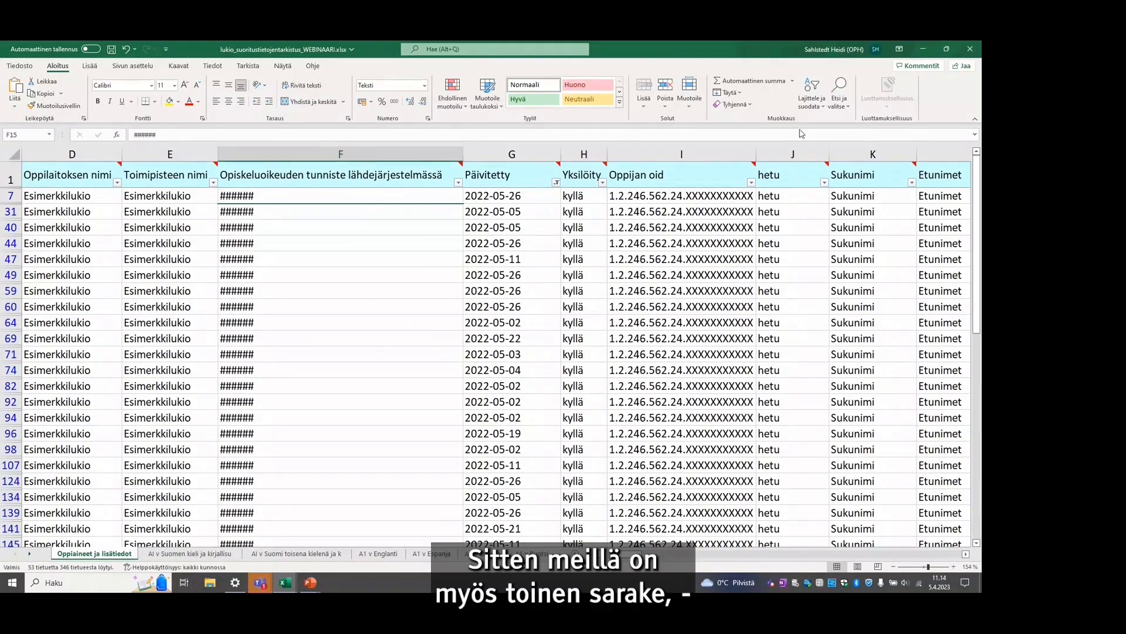
left_click(556, 183)
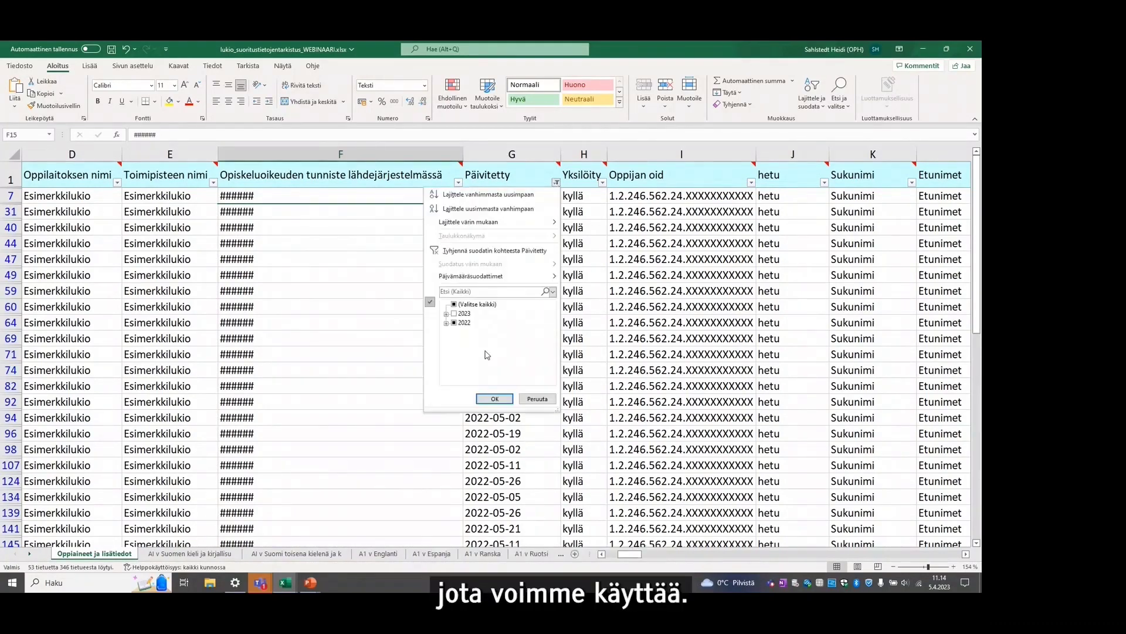
left_click(486, 261)
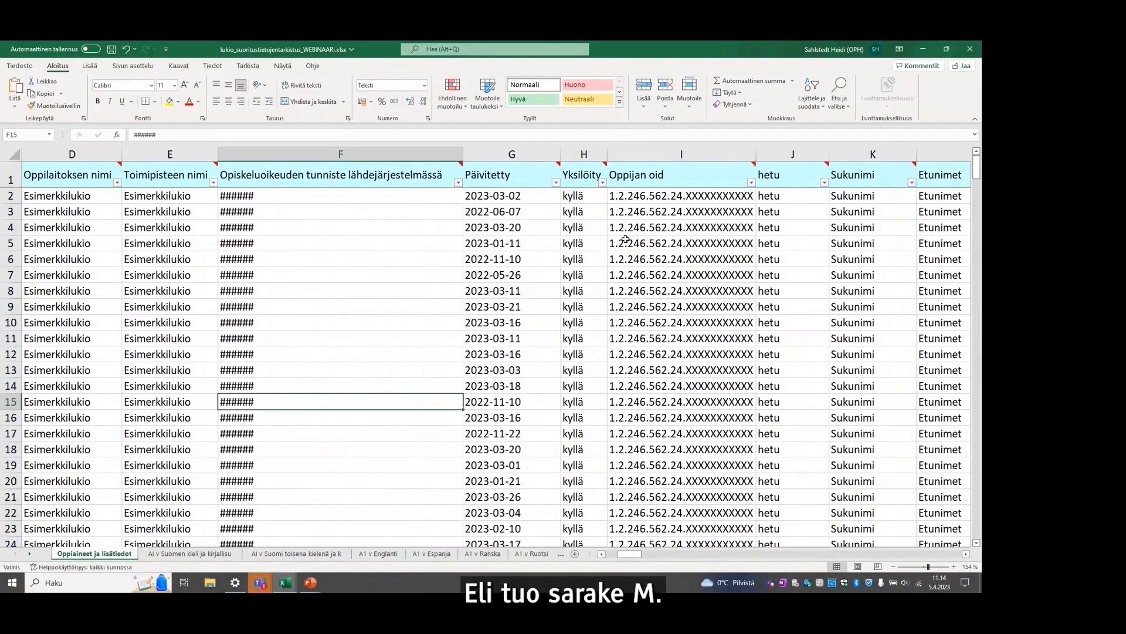
Filter the Opiskeluoikeuden alkamispäivä column to the years 2017 and 2018 and clear that filter again
left_click(840, 240)
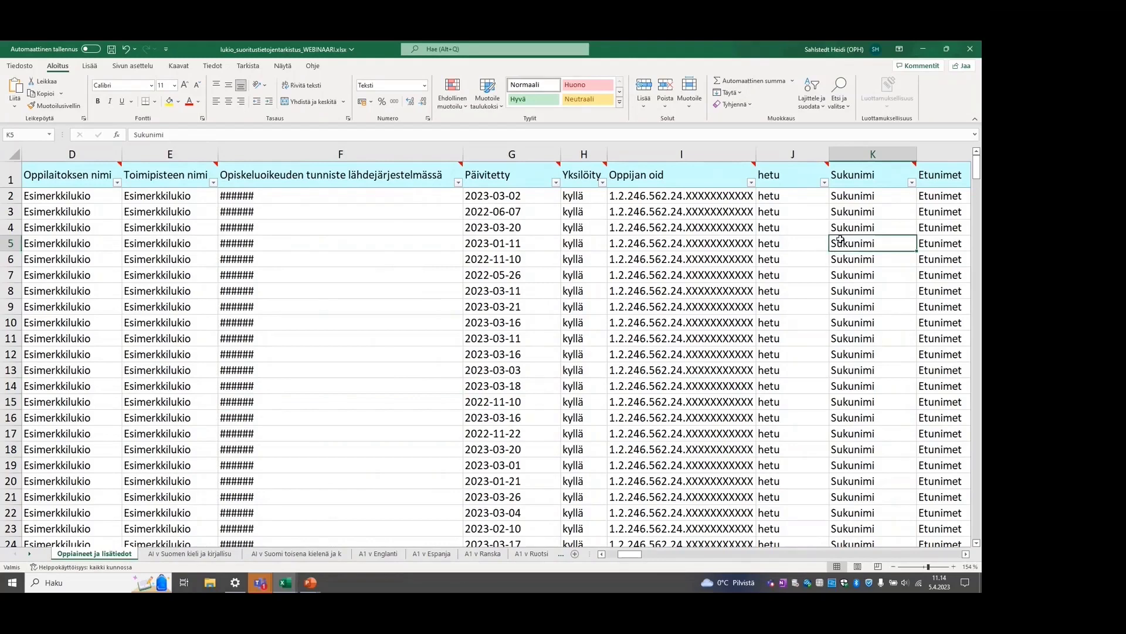
key("Right")
key("Right")
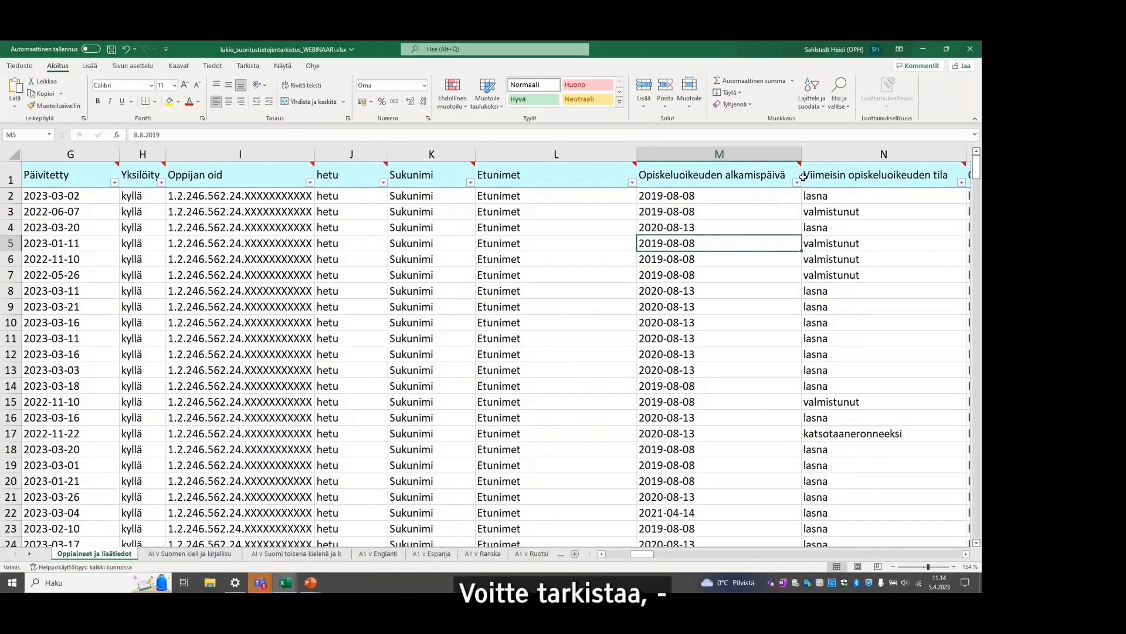
left_click(797, 182)
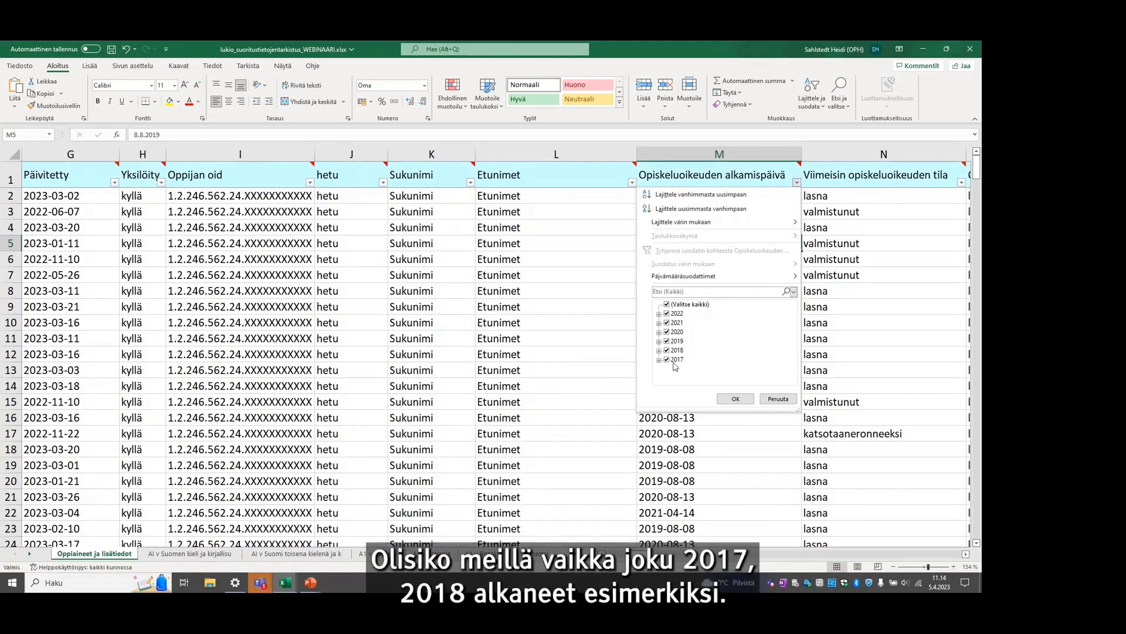
left_click(668, 305)
left_click(667, 359)
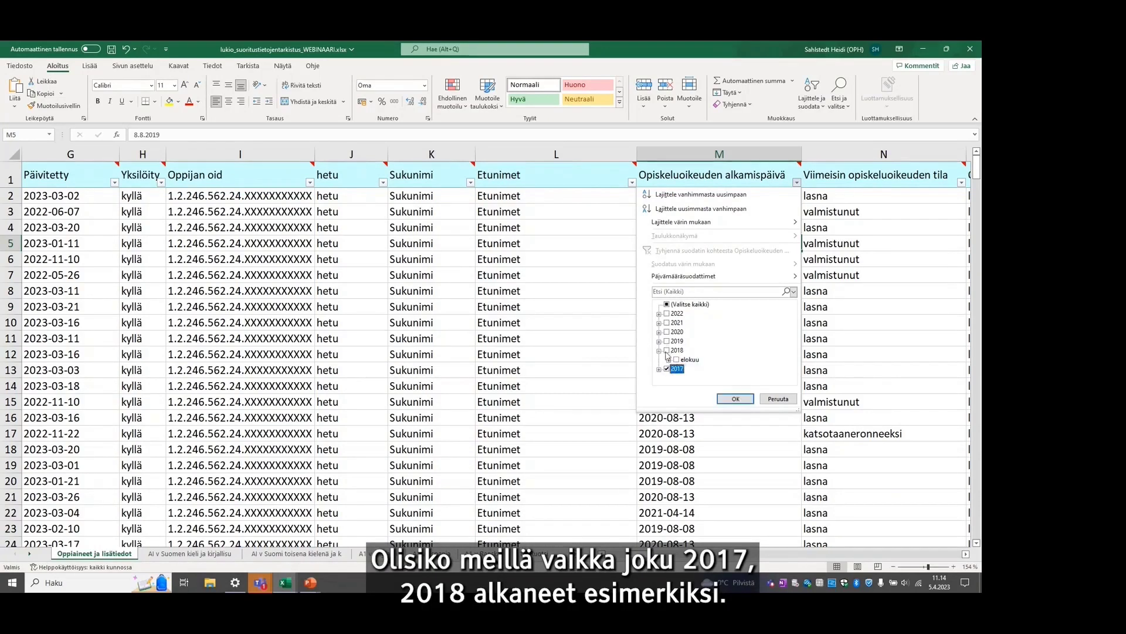
left_click(668, 350)
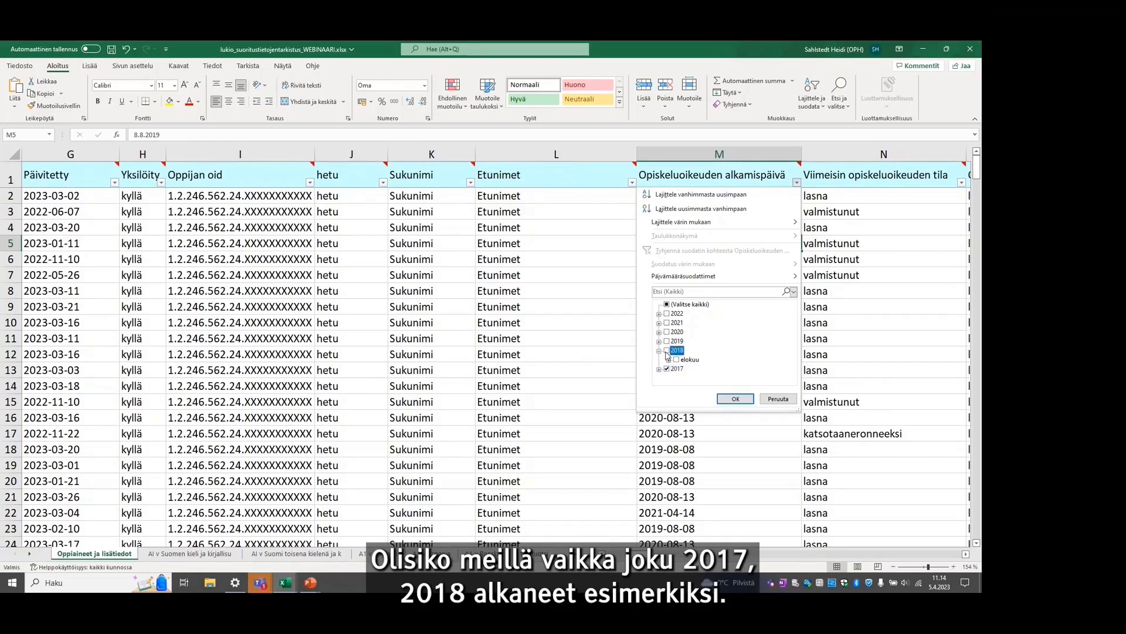
left_click(740, 400)
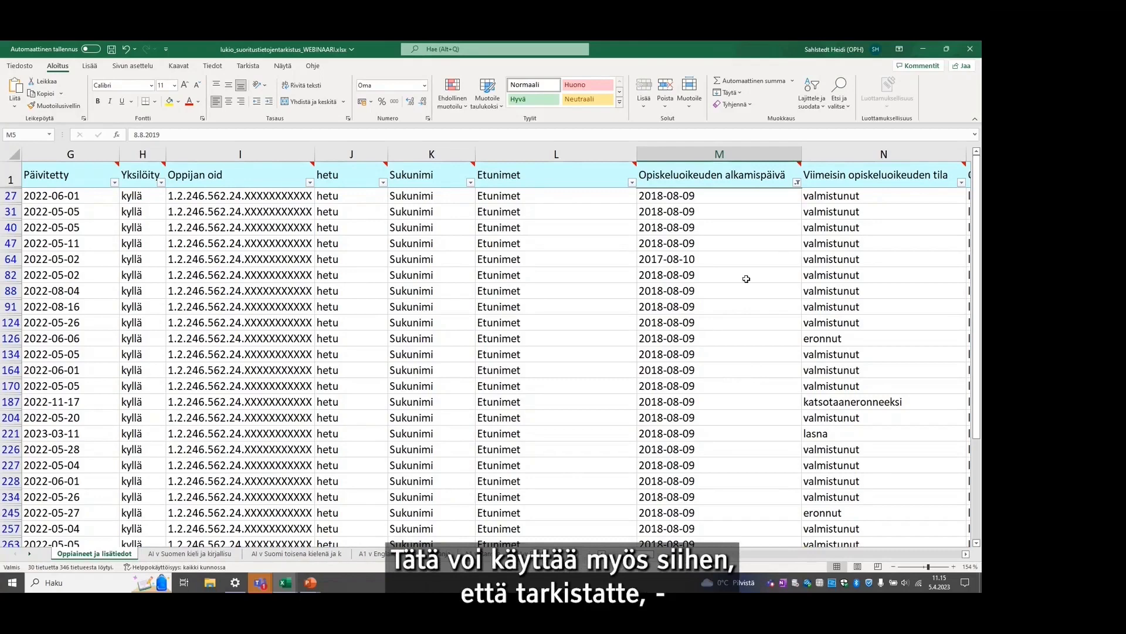
left_click(797, 182)
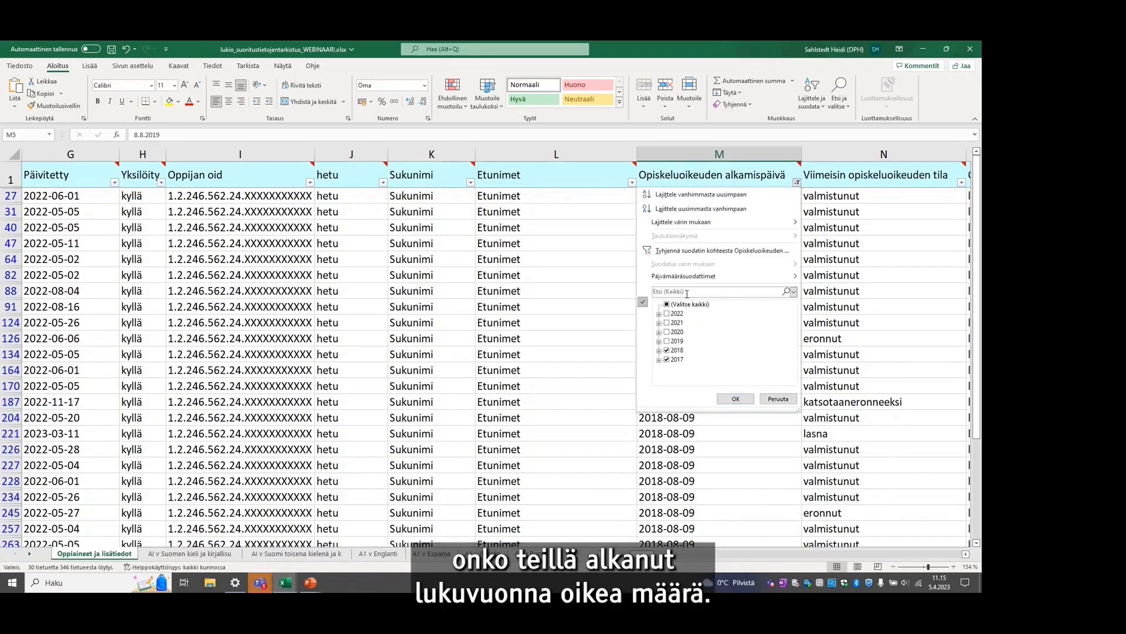
left_click(720, 250)
Examine the months listed under 2022 in the Opiskeluoikeuden alkamispäivä filter, leaving all dates selected
left_click(797, 183)
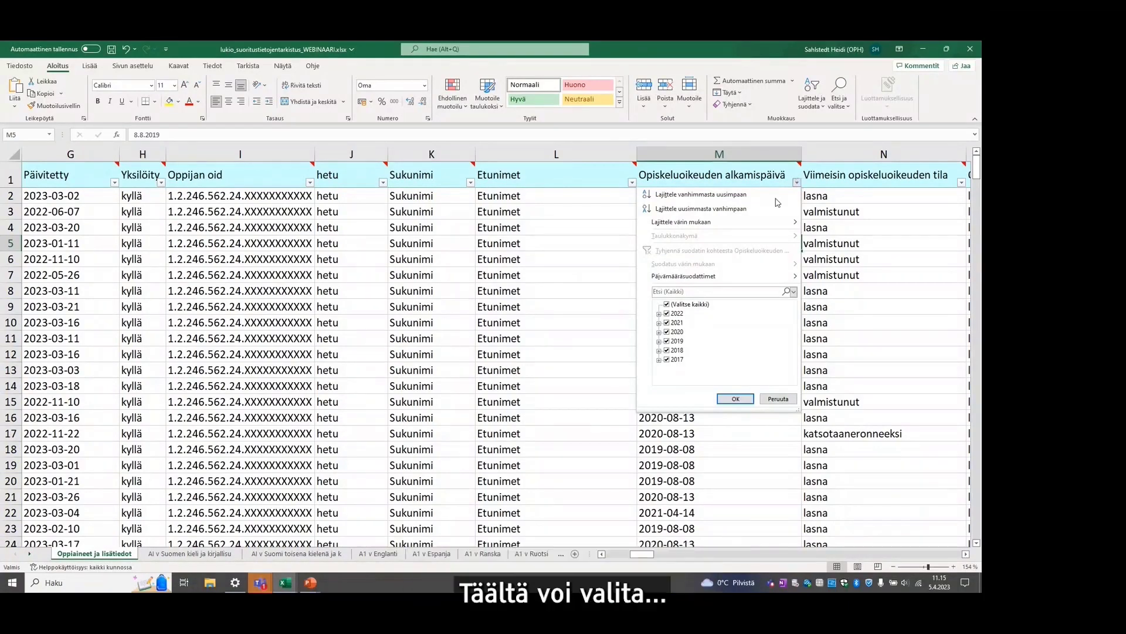
left_click(659, 314)
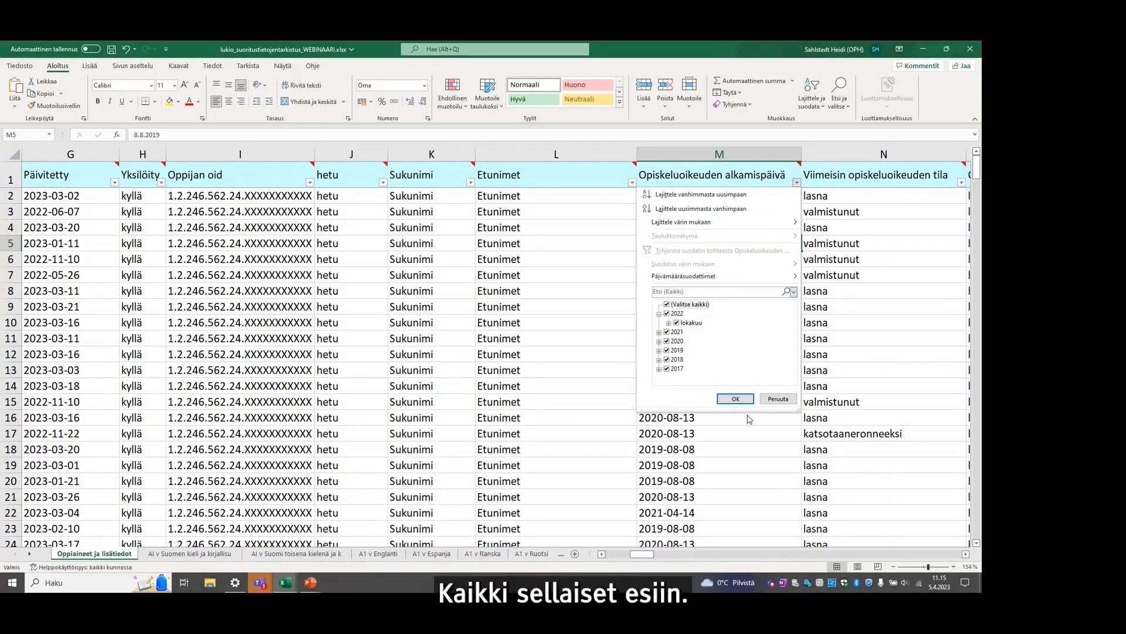
left_click(736, 399)
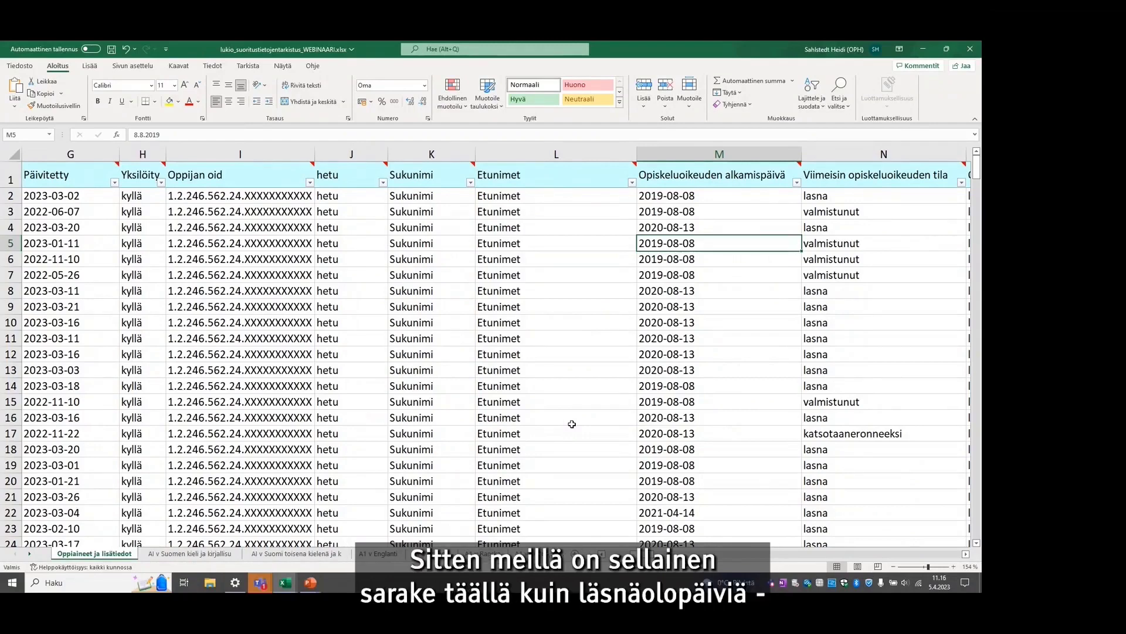
Examine the Läsnäolopäiviä aikajakson aikana column for attendance-day counts that do not match the report period
left_click(966, 555)
left_click(966, 555)
left_click(967, 555)
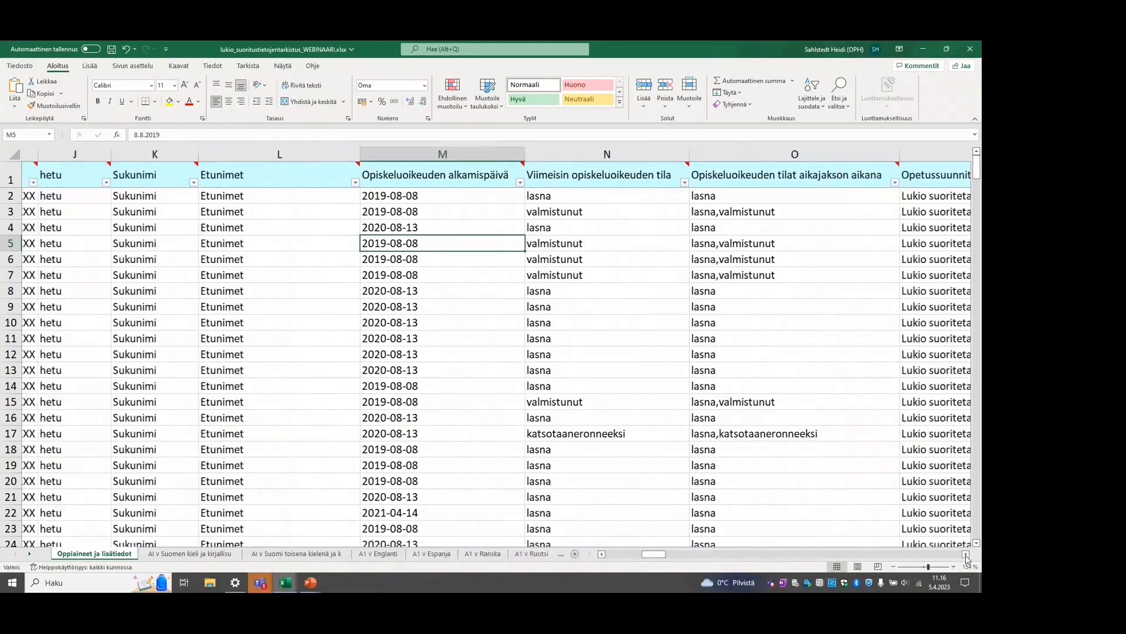
left_click(966, 555)
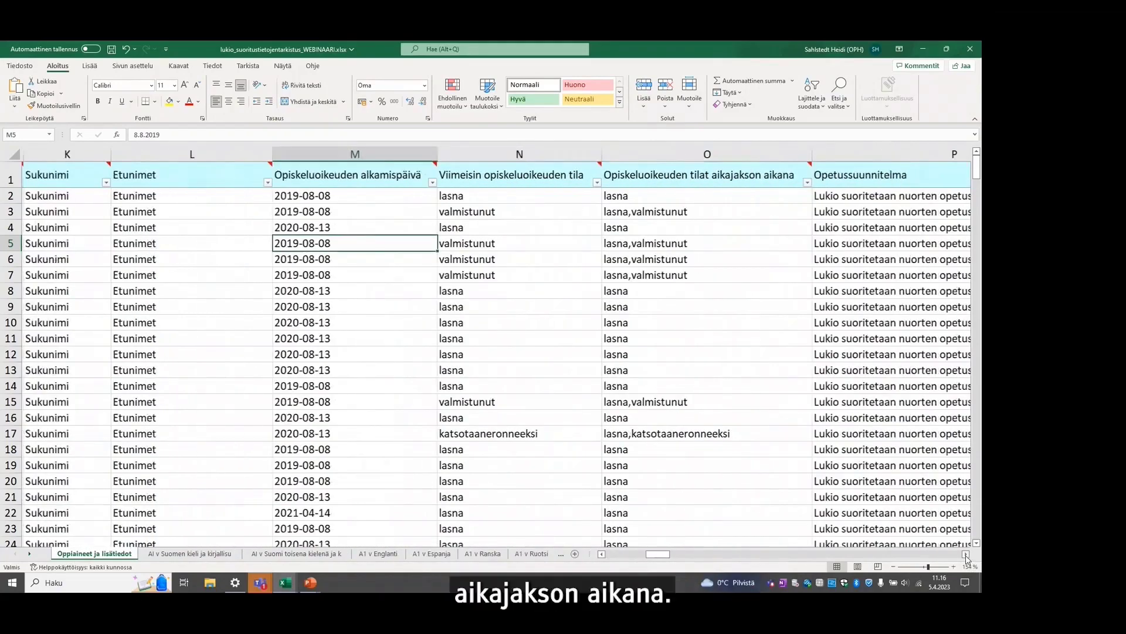
left_click(967, 555)
left_click(966, 555)
left_click(967, 555)
left_click(967, 555)
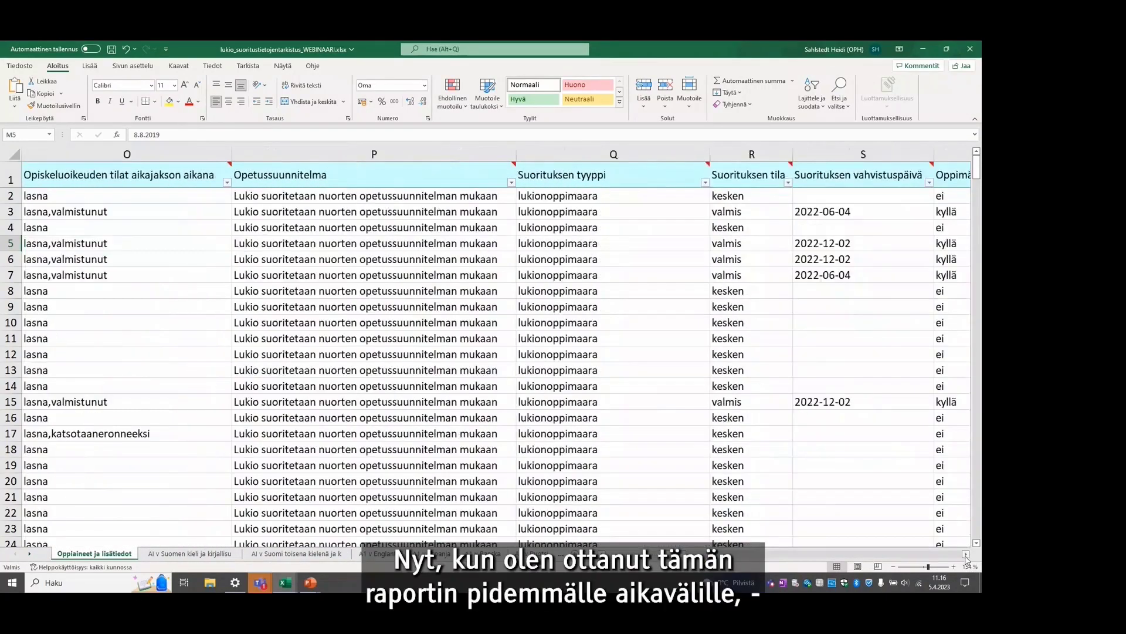
left_click(966, 555)
left_click(967, 555)
left_click(966, 555)
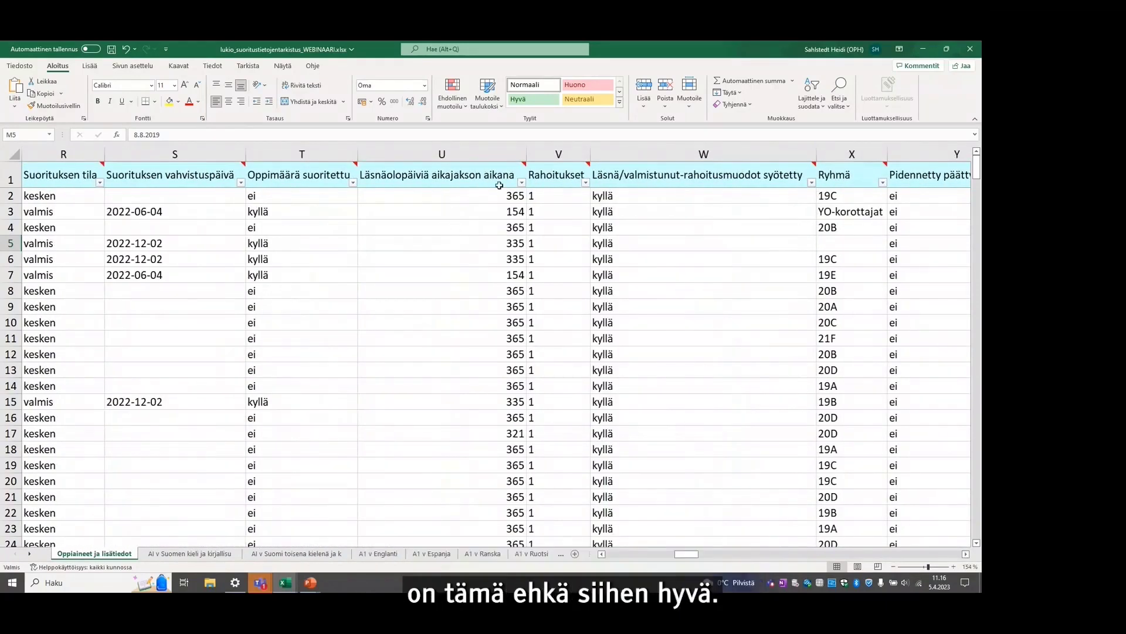
mouse_move(516, 186)
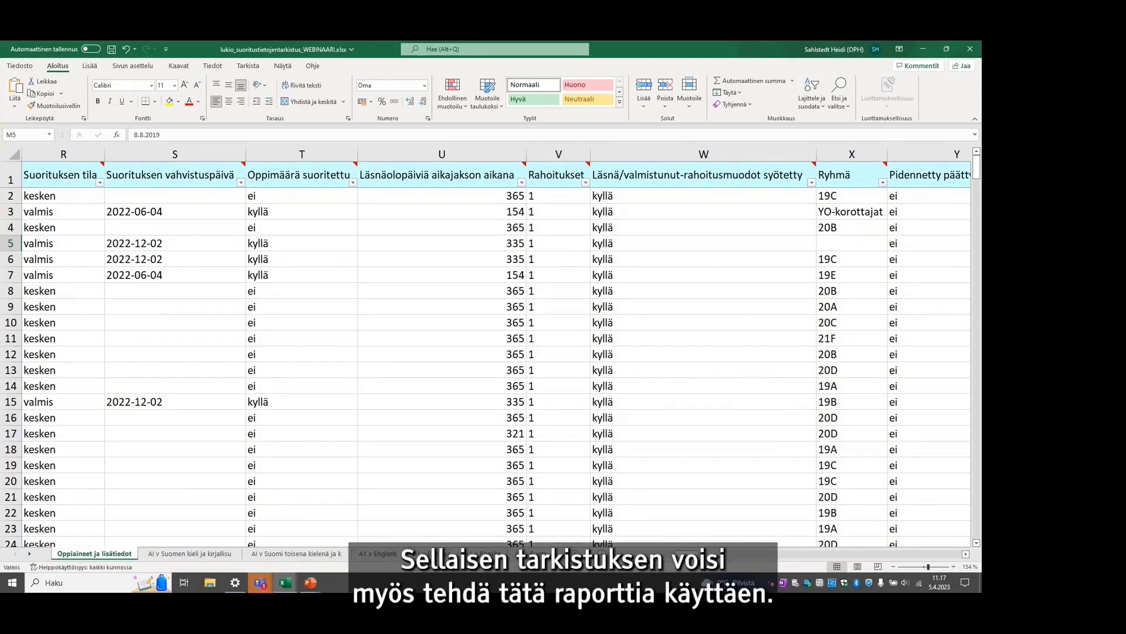
Filter the Suorituksen tila column to valmis only, excluding the kesken rows
scroll(493, 352, "left", 5)
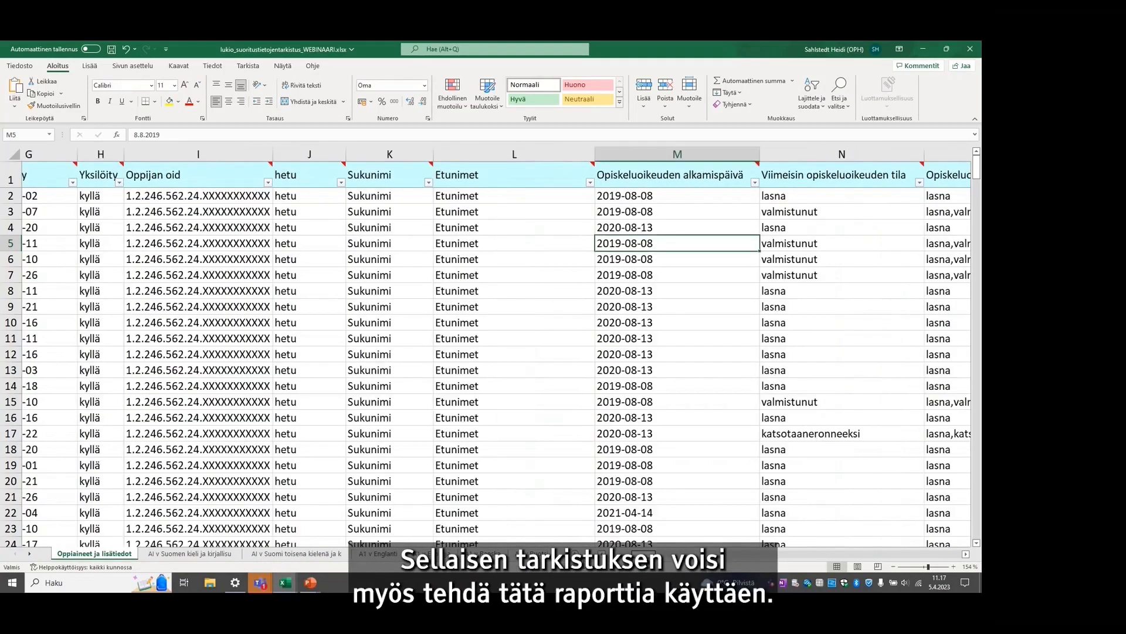
scroll(493, 352, "left", 3)
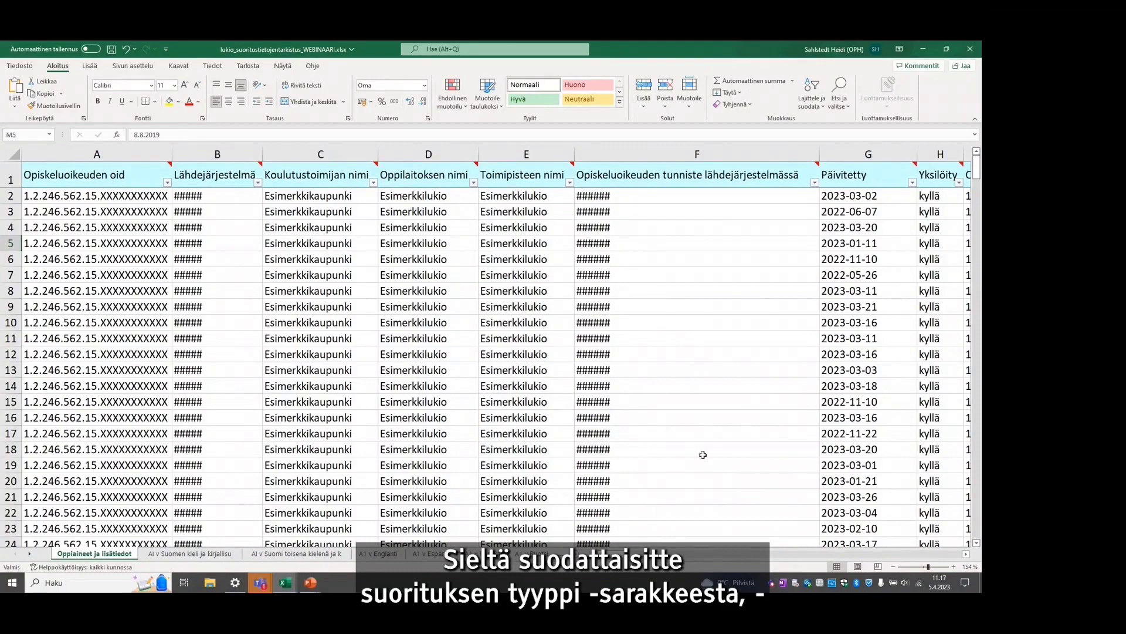
left_click_drag(610, 560, 680, 553)
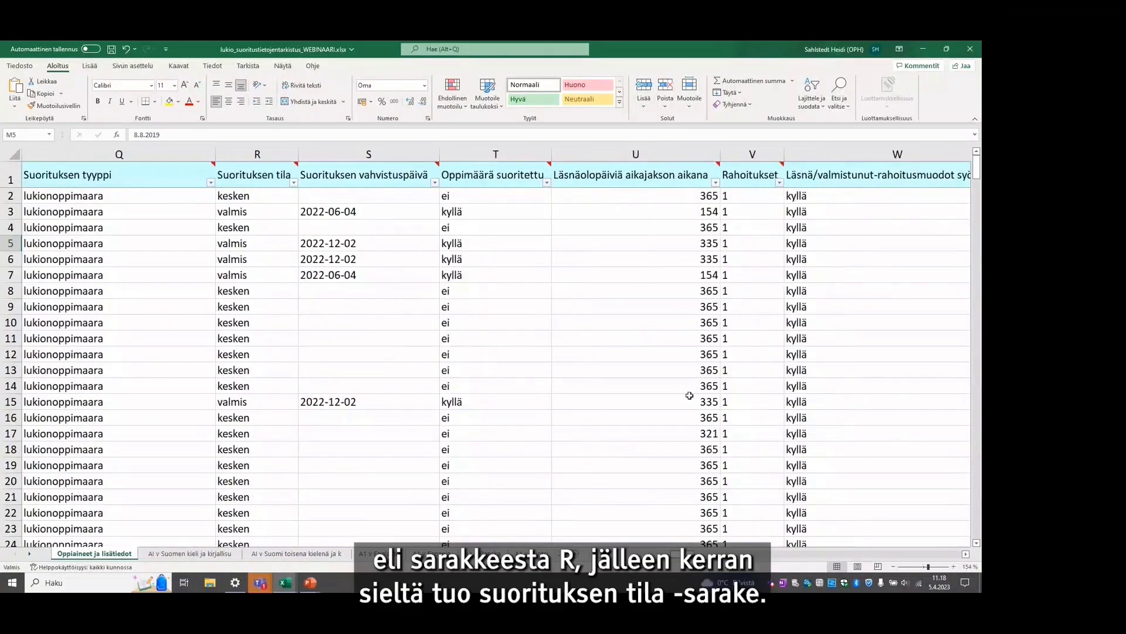
left_click(293, 182)
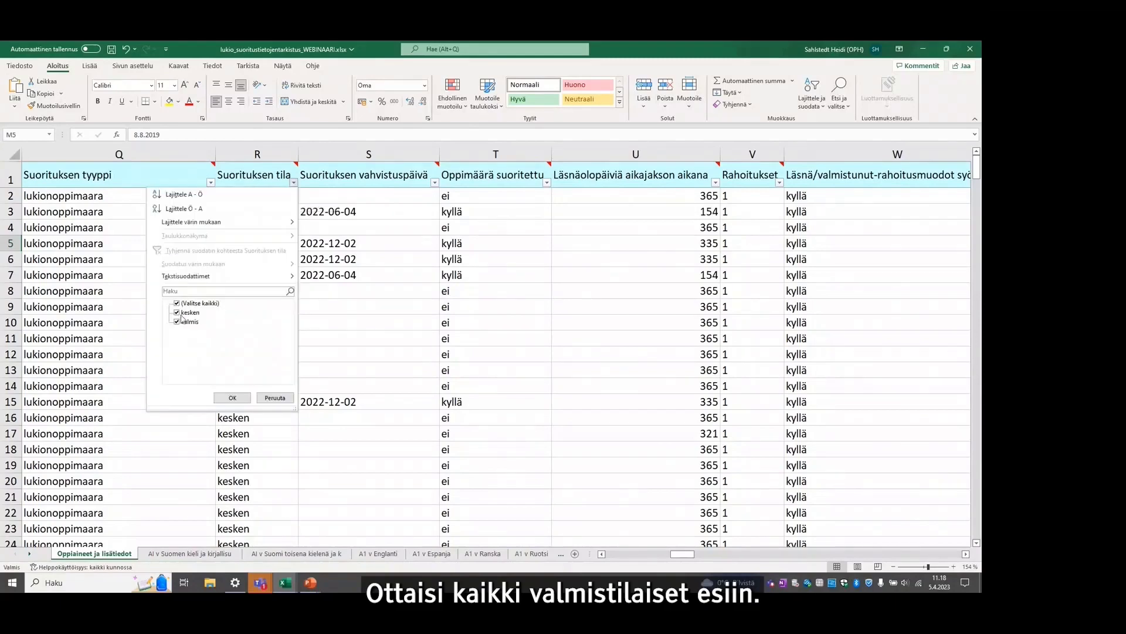
left_click(177, 309)
left_click(178, 320)
left_click(226, 396)
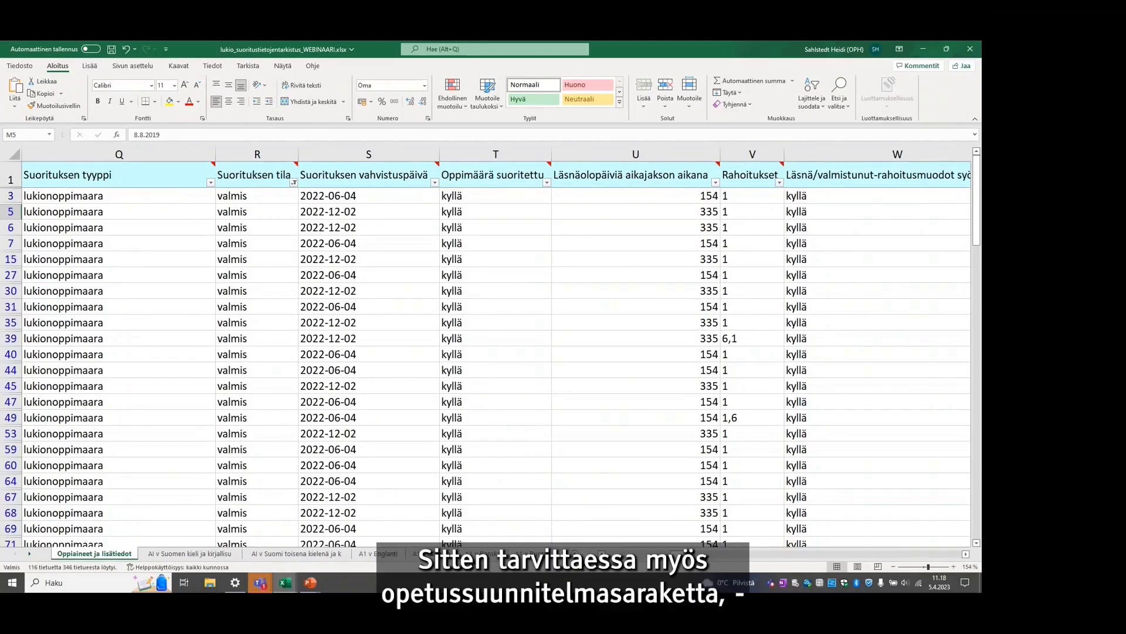
scroll(493, 352, "right", 1)
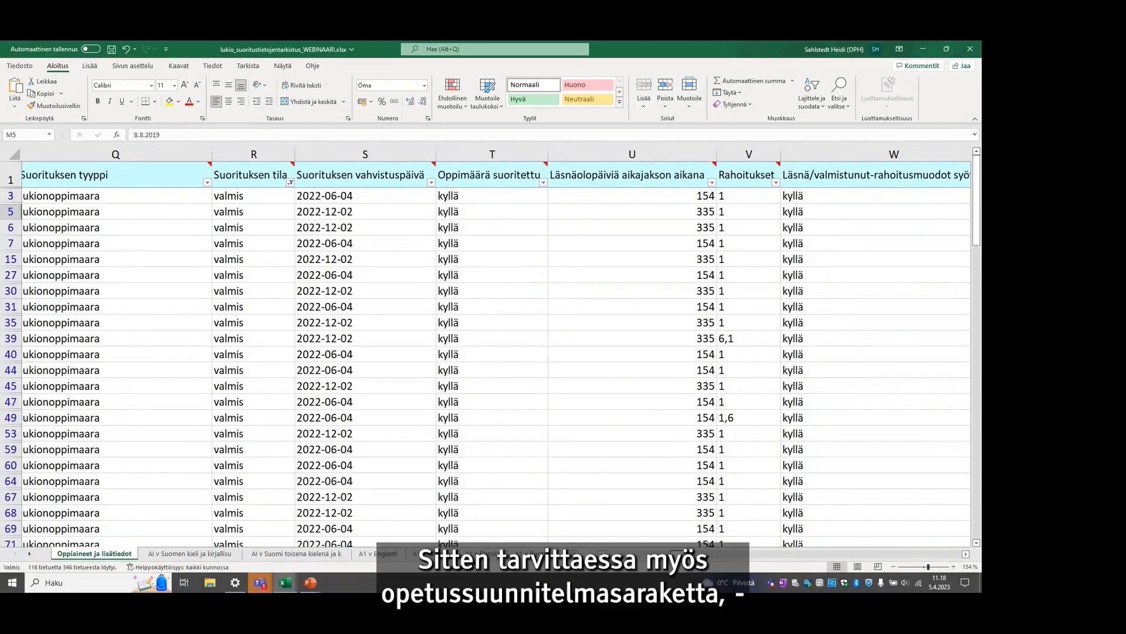
Examine the curriculum values listed in the Opetussuunnitelma column's filter, leaving all of them selected
left_click_drag(692, 557, 681, 561)
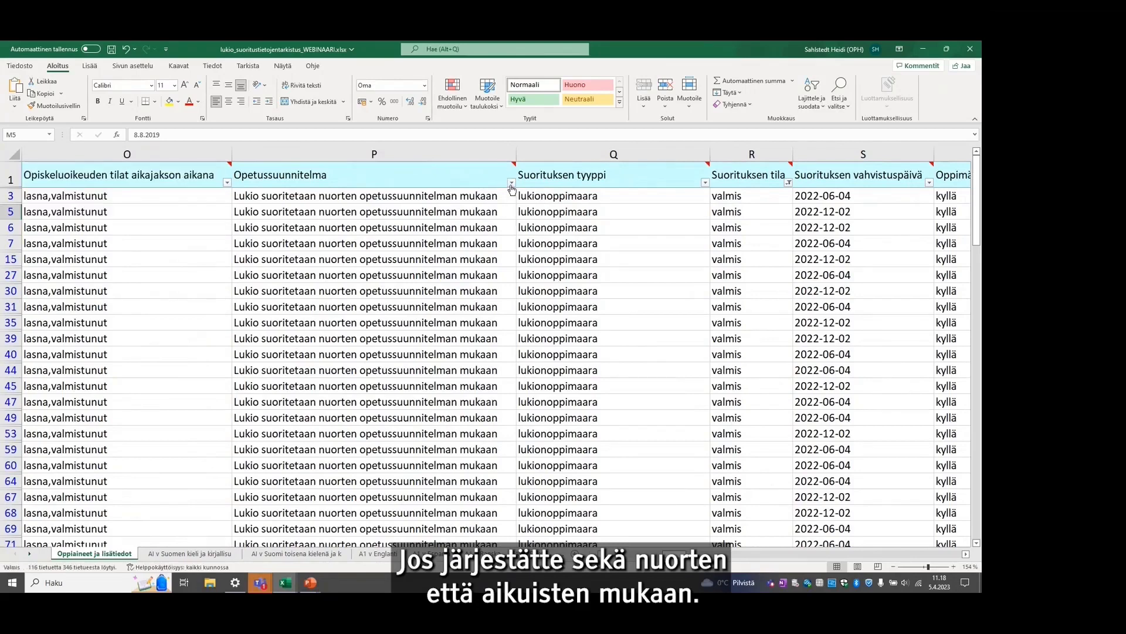
left_click(512, 182)
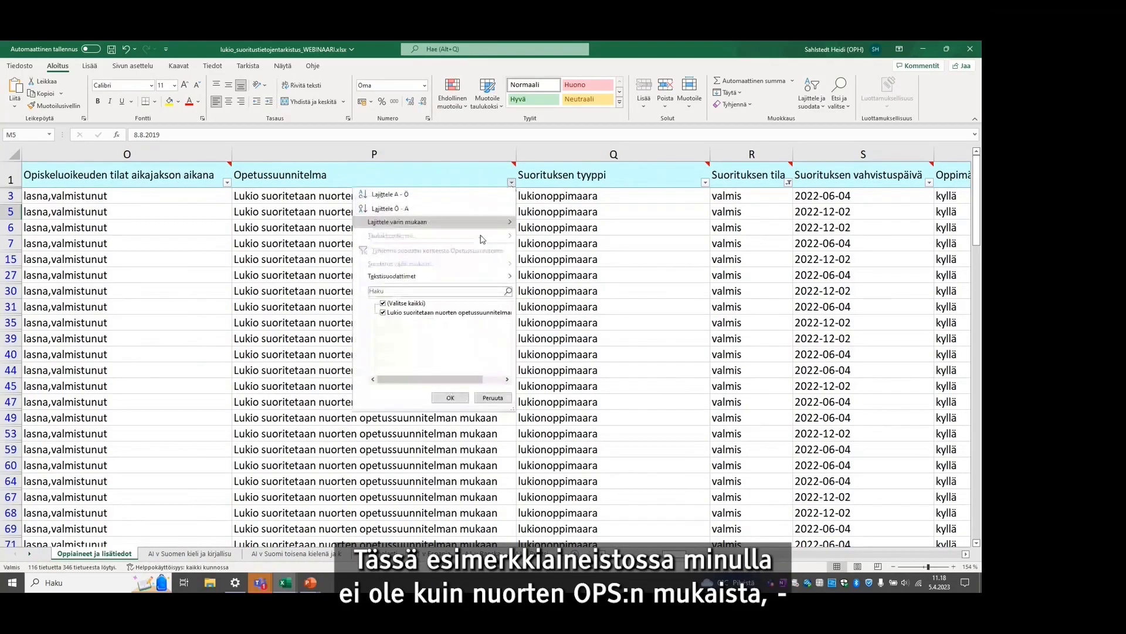
key("Escape")
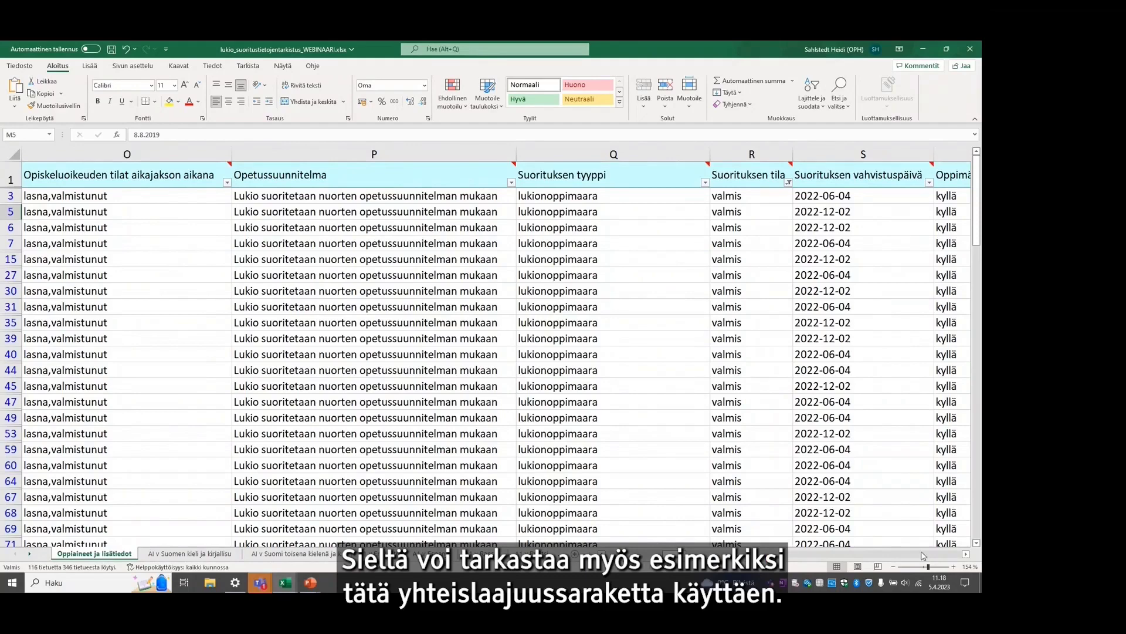
Examine the course totals listed in the Yhteislaajuus (kaikki kurssit) filter in column AH, leaving all values selected
left_click(966, 554)
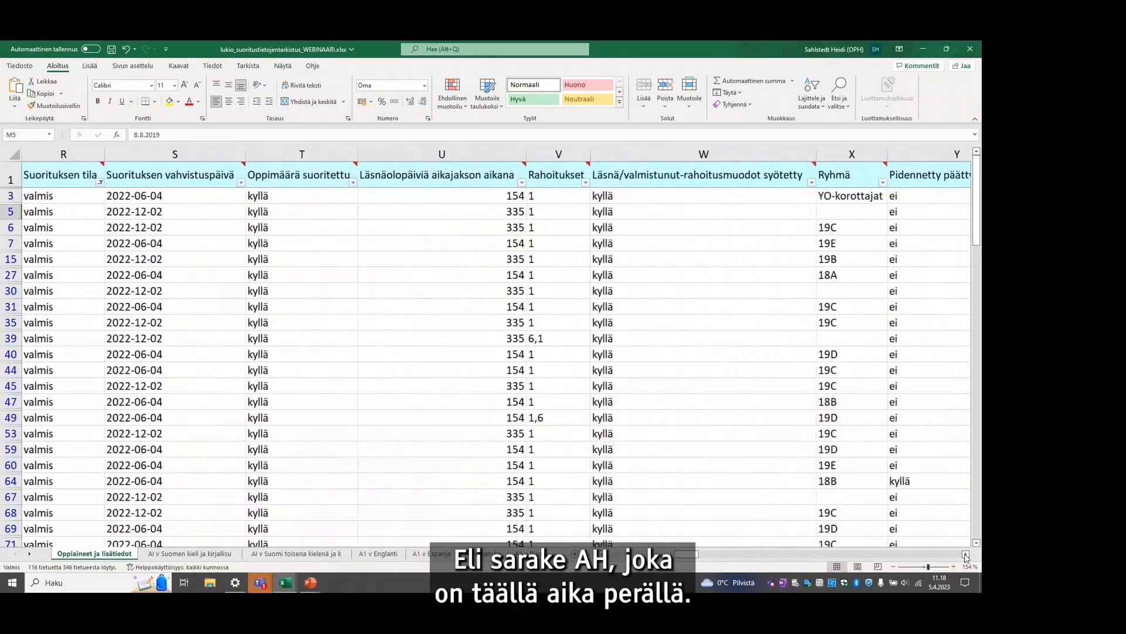
scroll(966, 554, "right", 6)
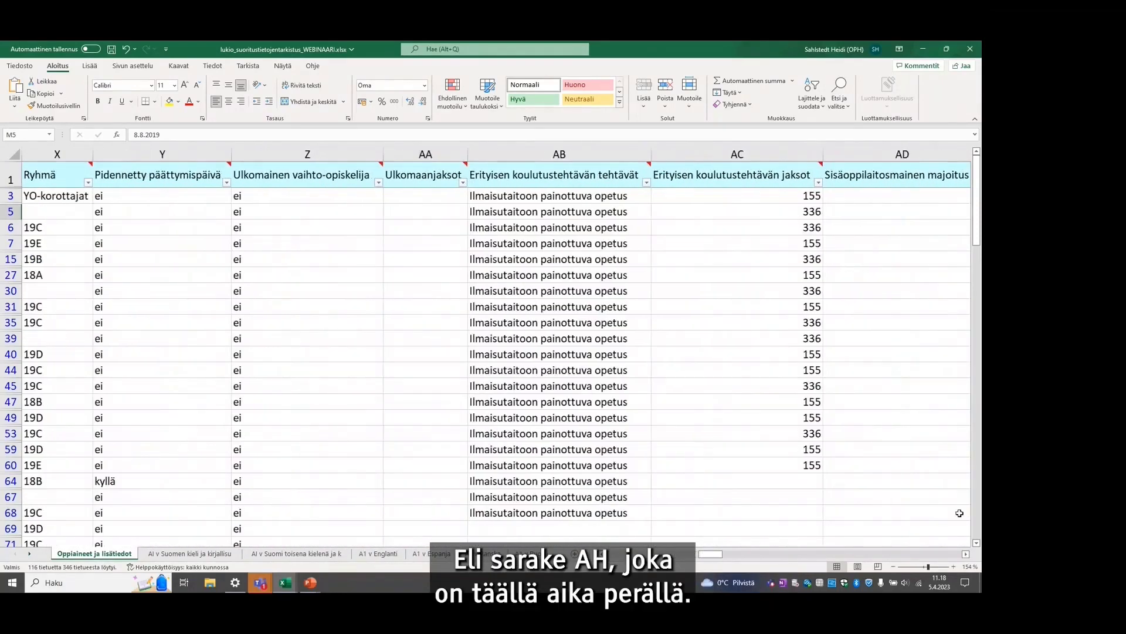
left_click(966, 554)
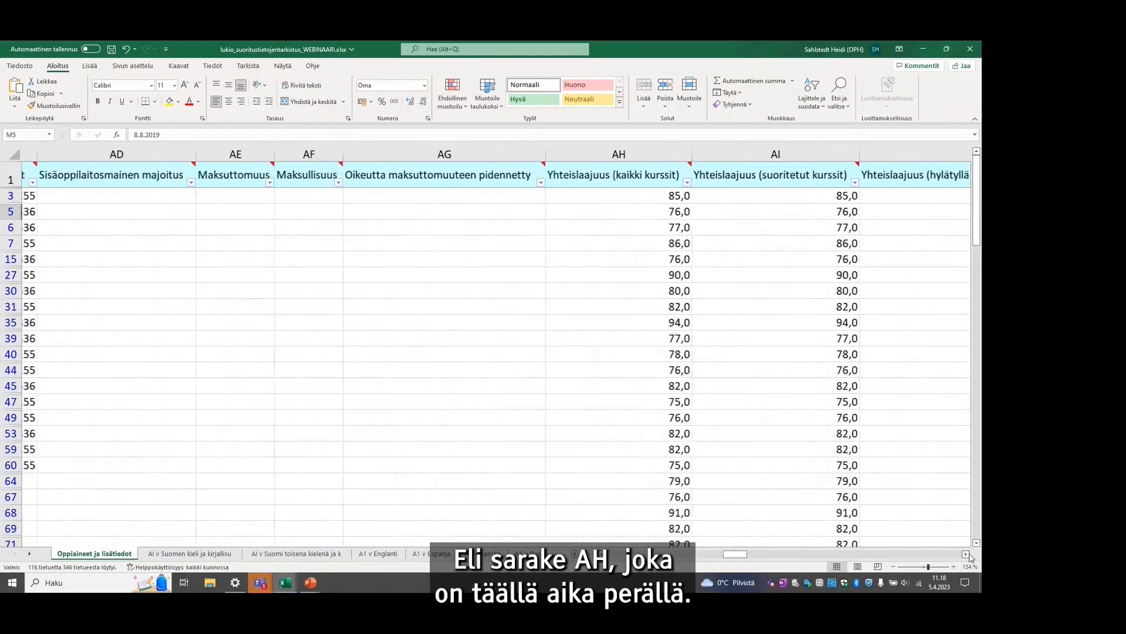
left_click(968, 555)
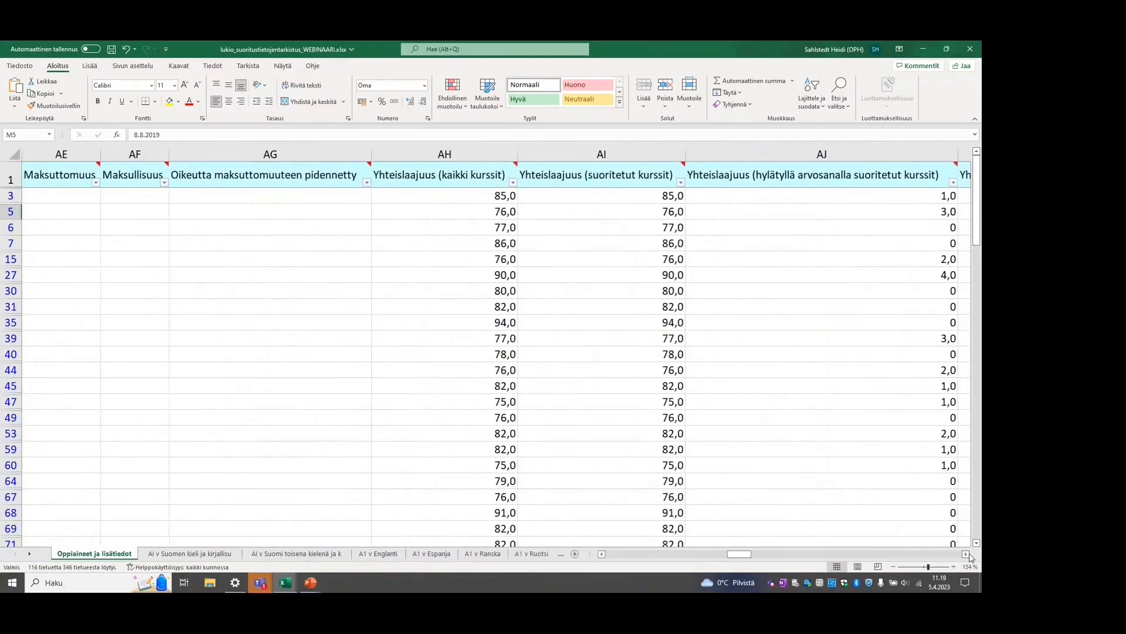
left_click(514, 183)
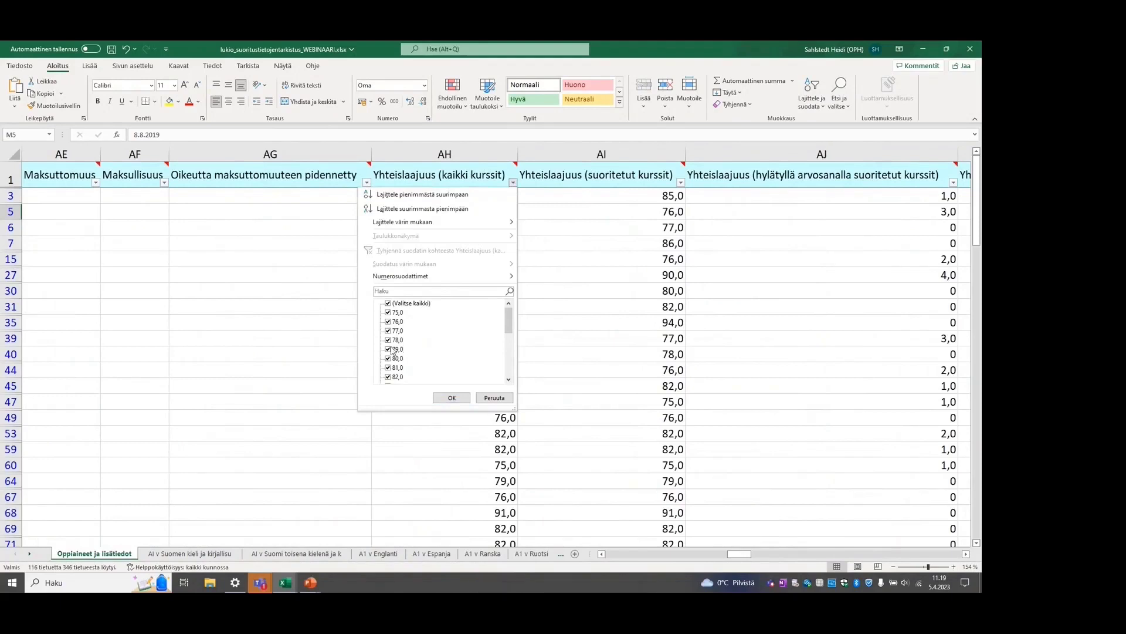
scroll(415, 363, "down", 2)
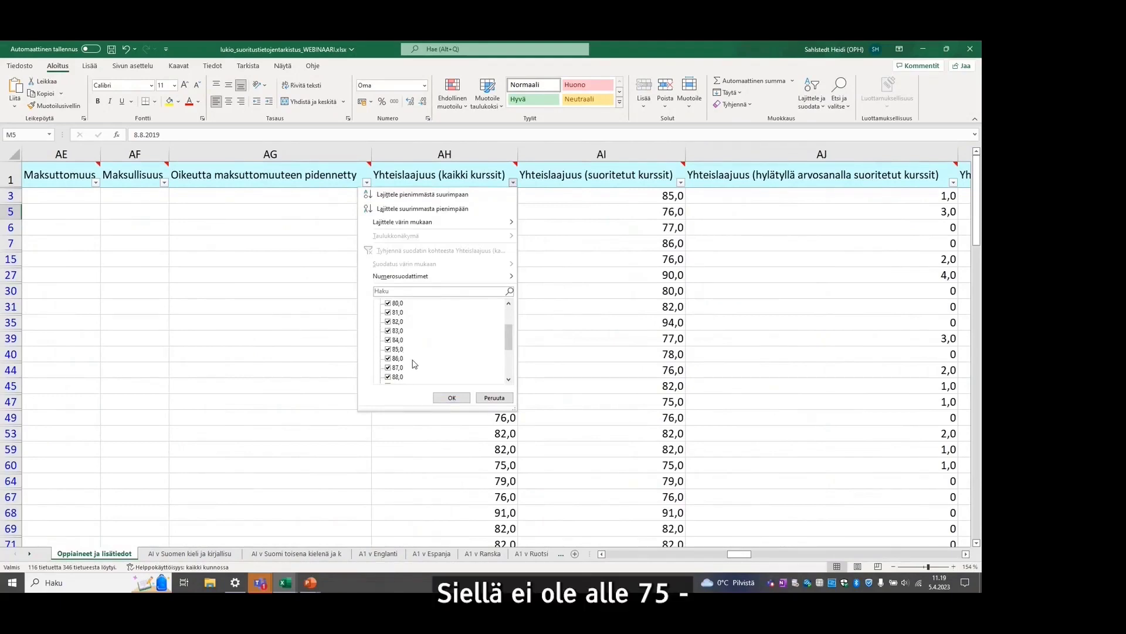
scroll(415, 364, "down", 2)
scroll(416, 366, "up", 5)
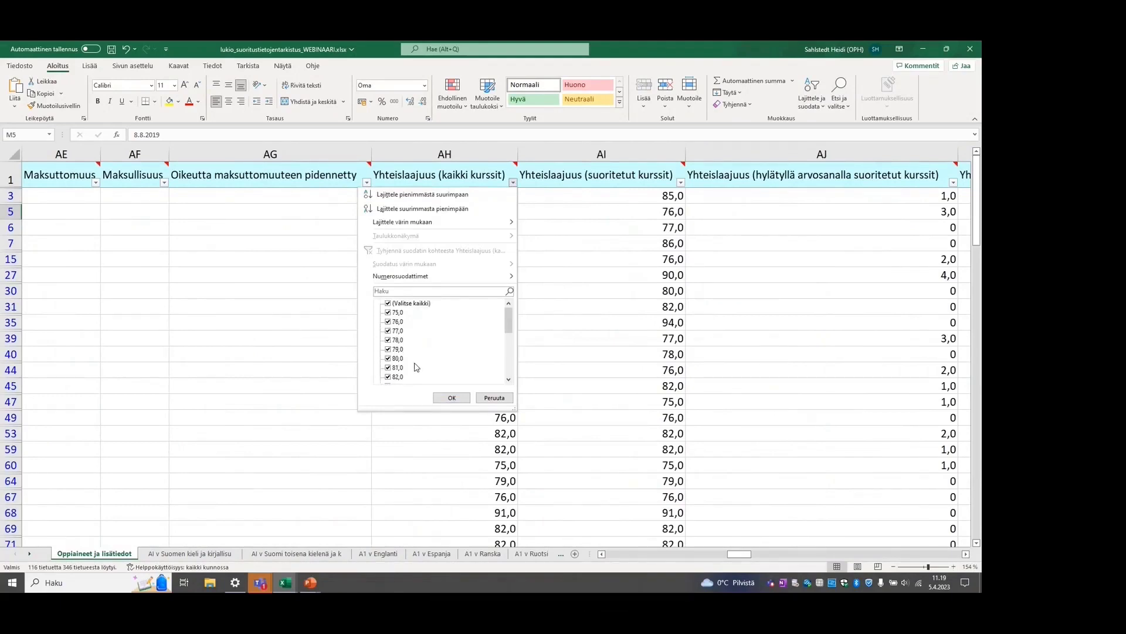
left_click(485, 398)
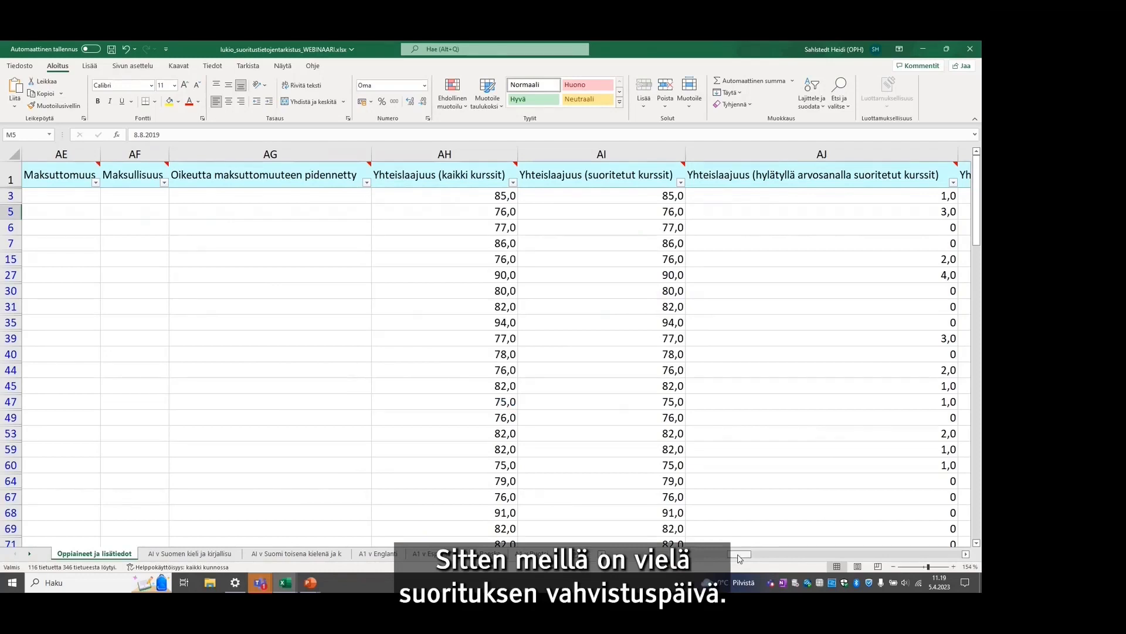
Check the Suorituksen vahvistuspäivä filter for blank confirmation dates, leaving all dates selected
left_click_drag(739, 558, 687, 562)
mouse_move(246, 184)
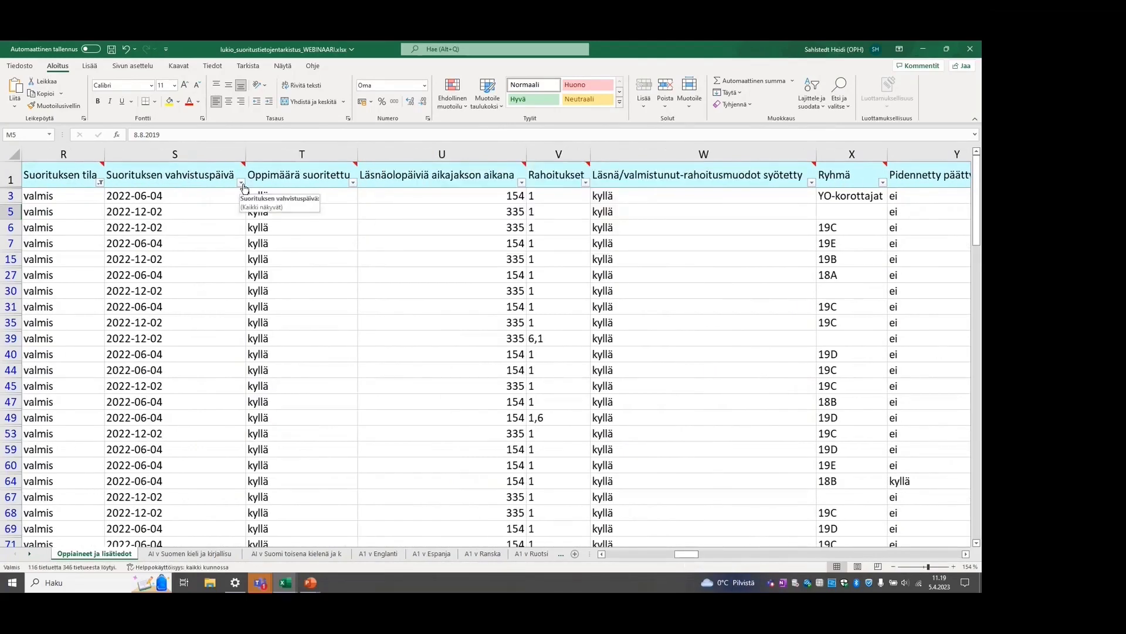
left_click(241, 183)
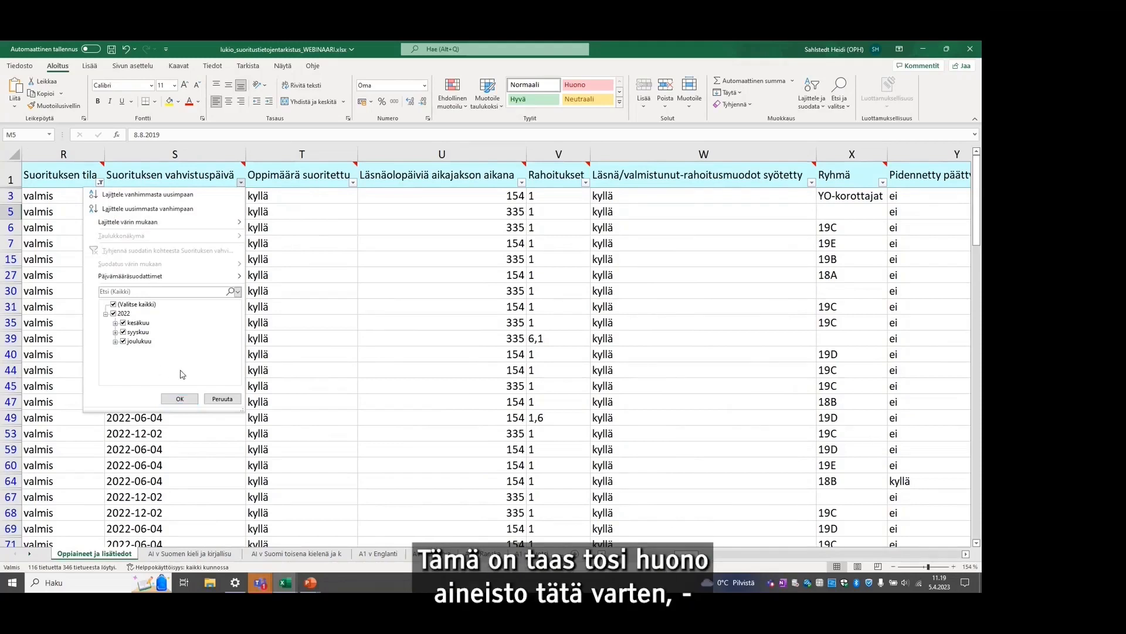
left_click(220, 400)
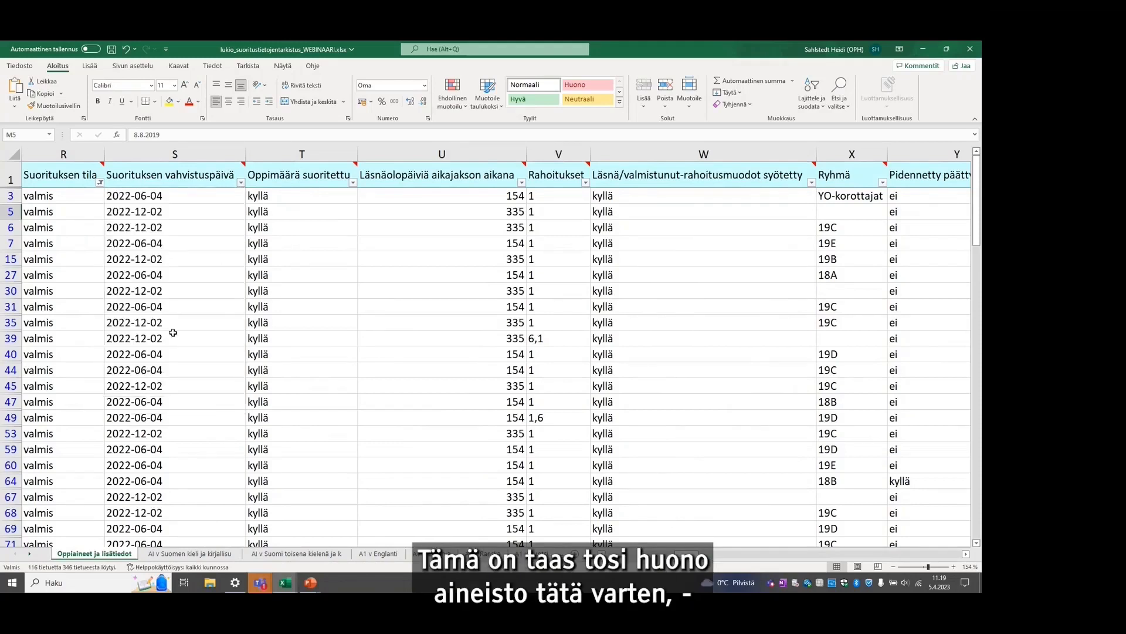
mouse_move(977, 230)
left_mouse_down()
mouse_move(977, 489)
mouse_move(977, 229)
left_mouse_up()
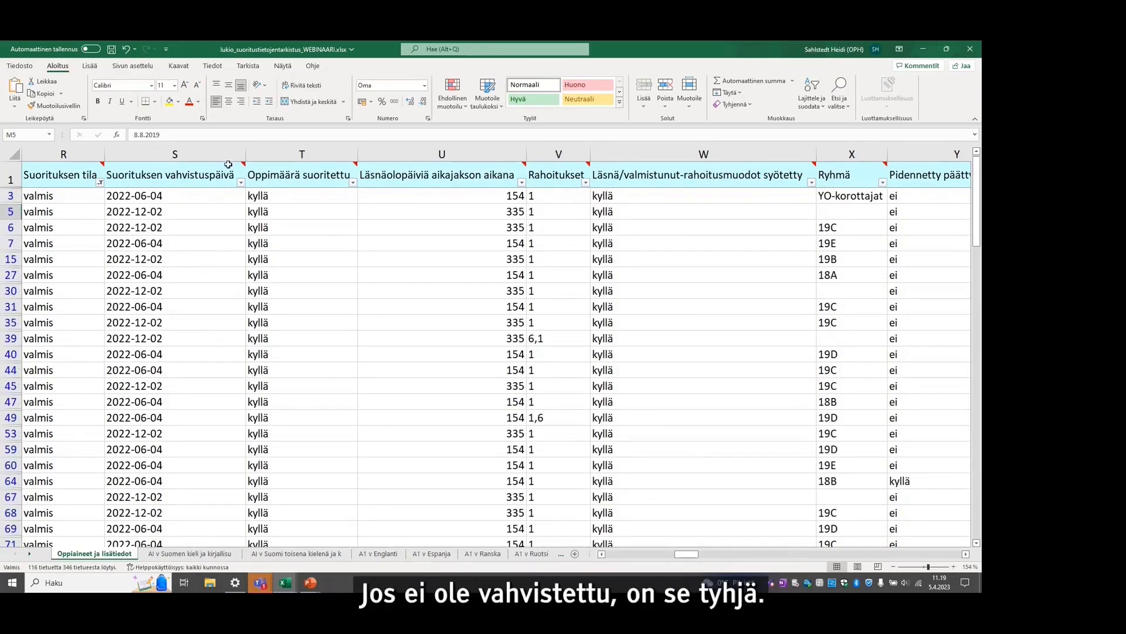
left_click(241, 183)
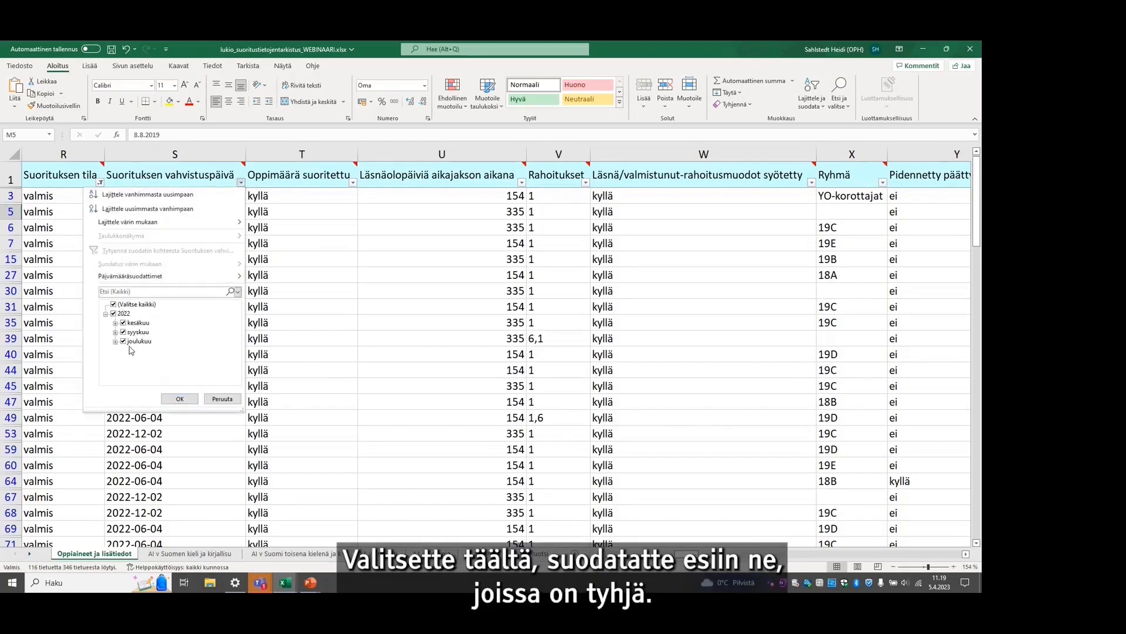
left_click(222, 399)
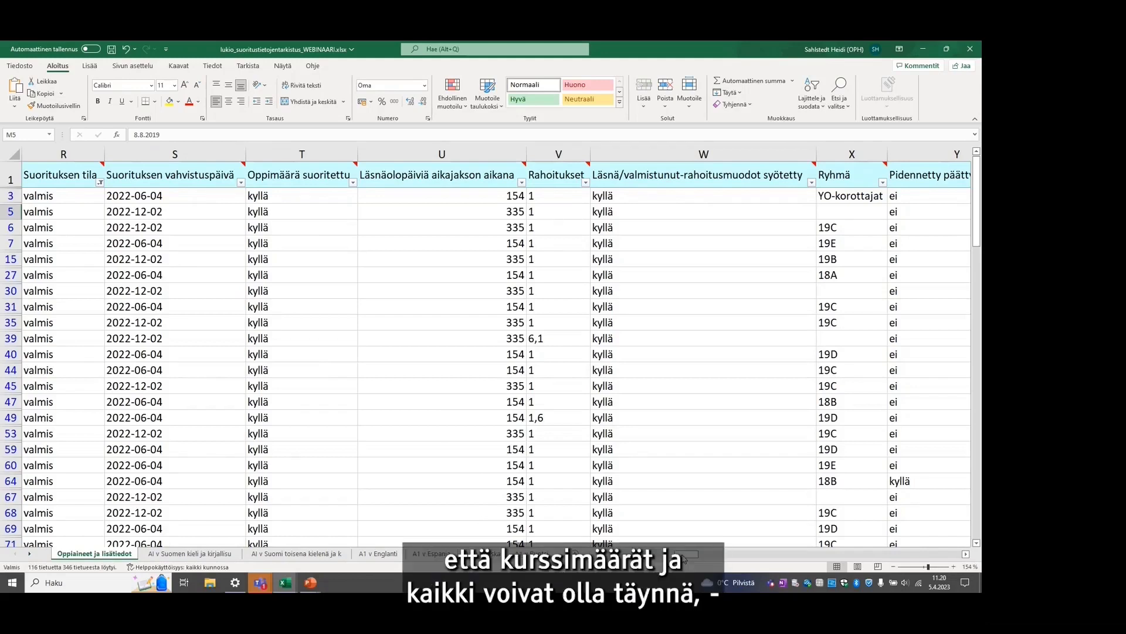
Locate the Opiskeluoikeuden alkamispäivä column and examine the start years in its filter, leaving all dates selected
left_click_drag(684, 558, 684, 559)
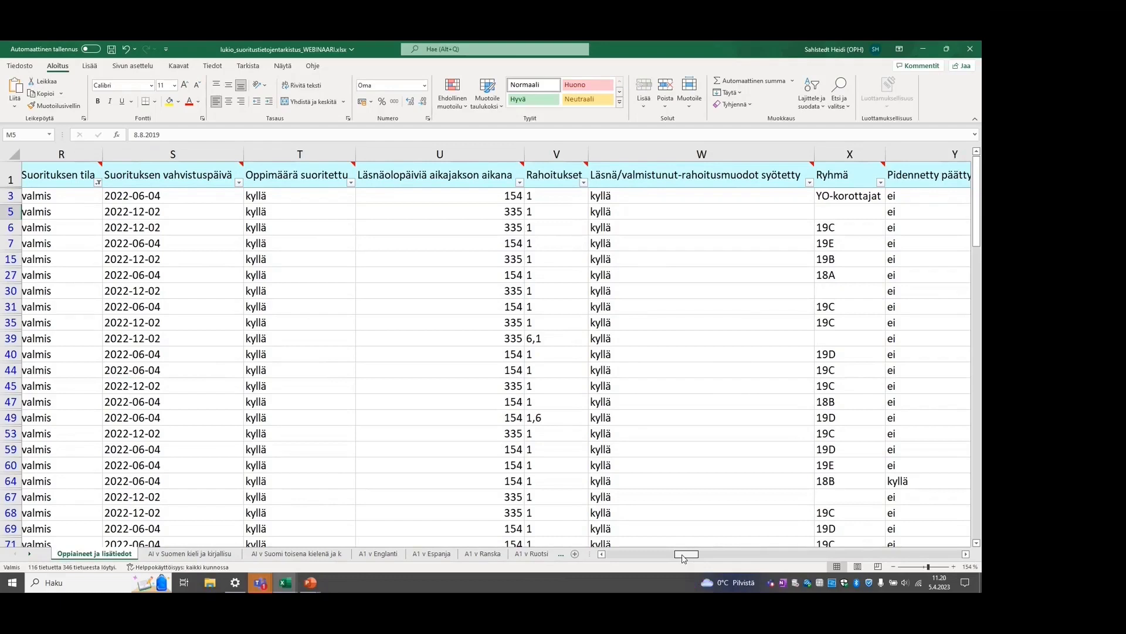
scroll(496, 348, "left", 2)
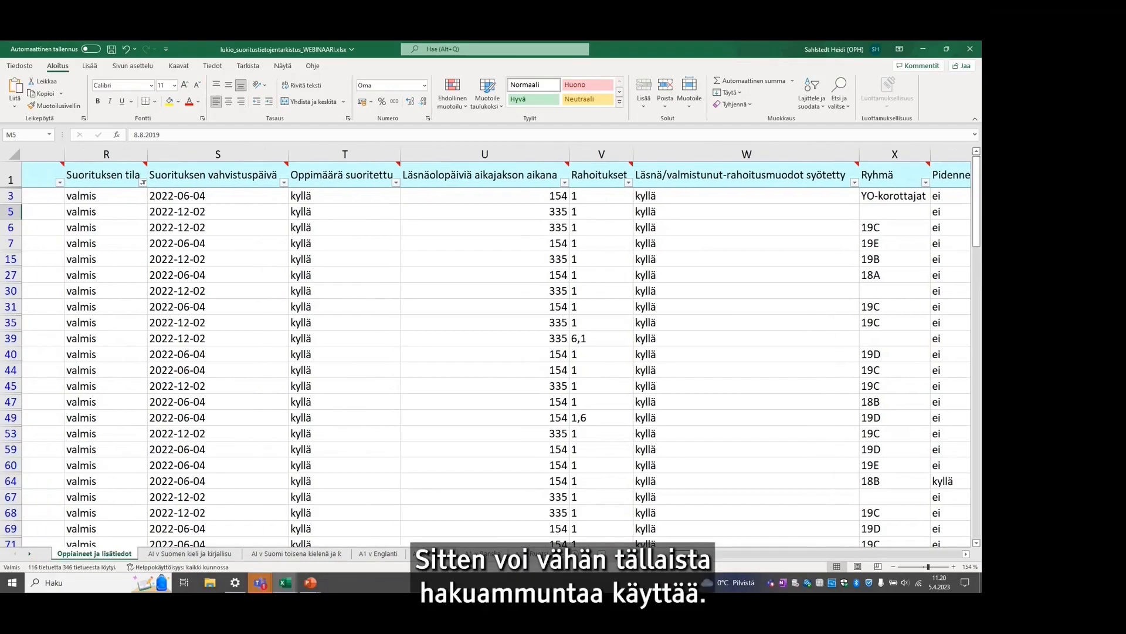
scroll(496, 348, "left", 1)
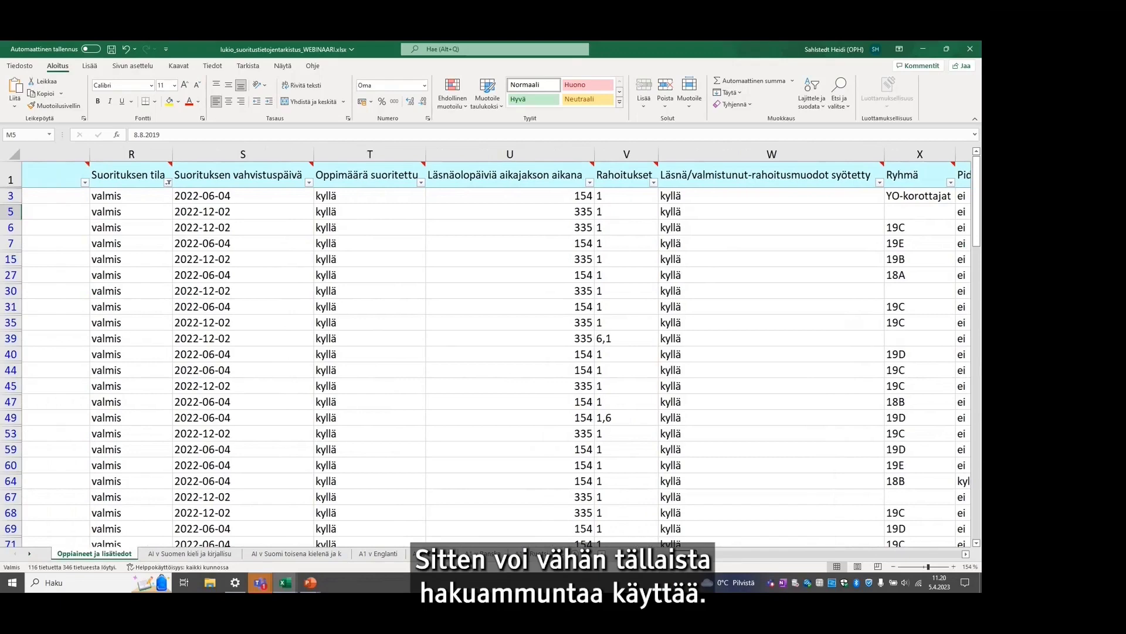
scroll(497, 348, "left", 4)
scroll(496, 349, "right", 2)
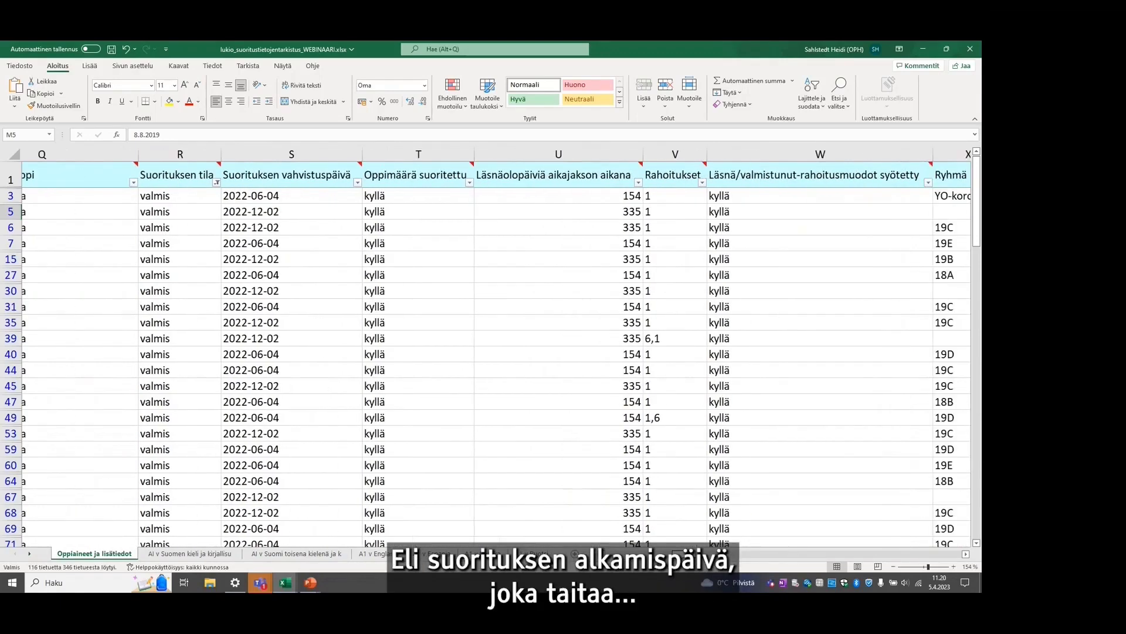
scroll(496, 348, "left", 20)
scroll(497, 348, "right", 20)
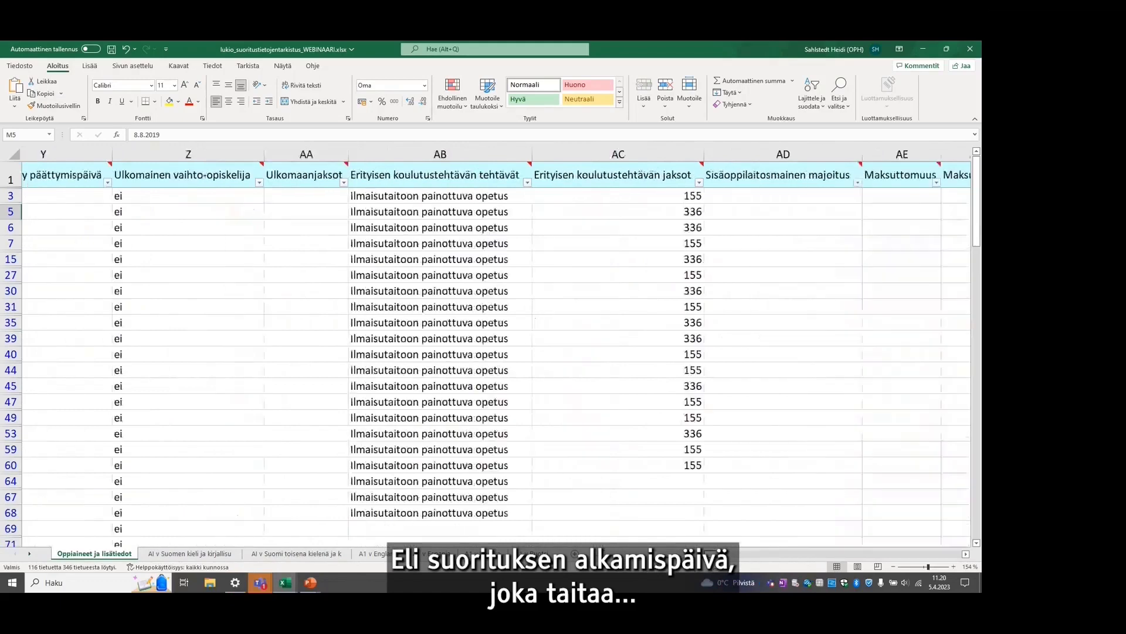
scroll(687, 569, "right", 3)
scroll(688, 569, "left", 10)
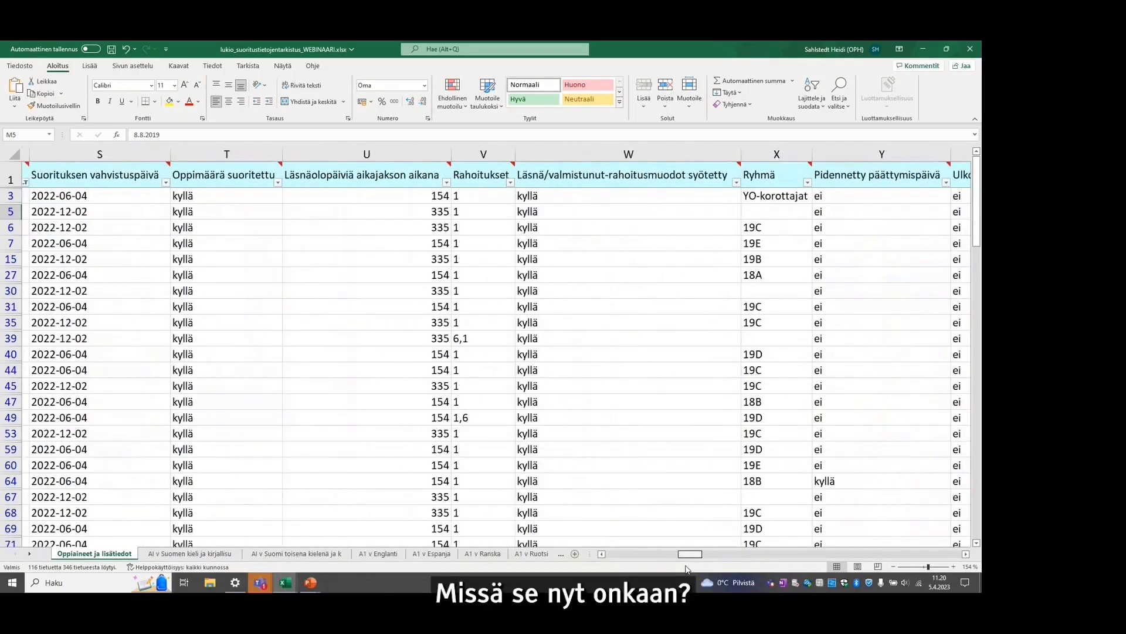
scroll(688, 570, "left", 15)
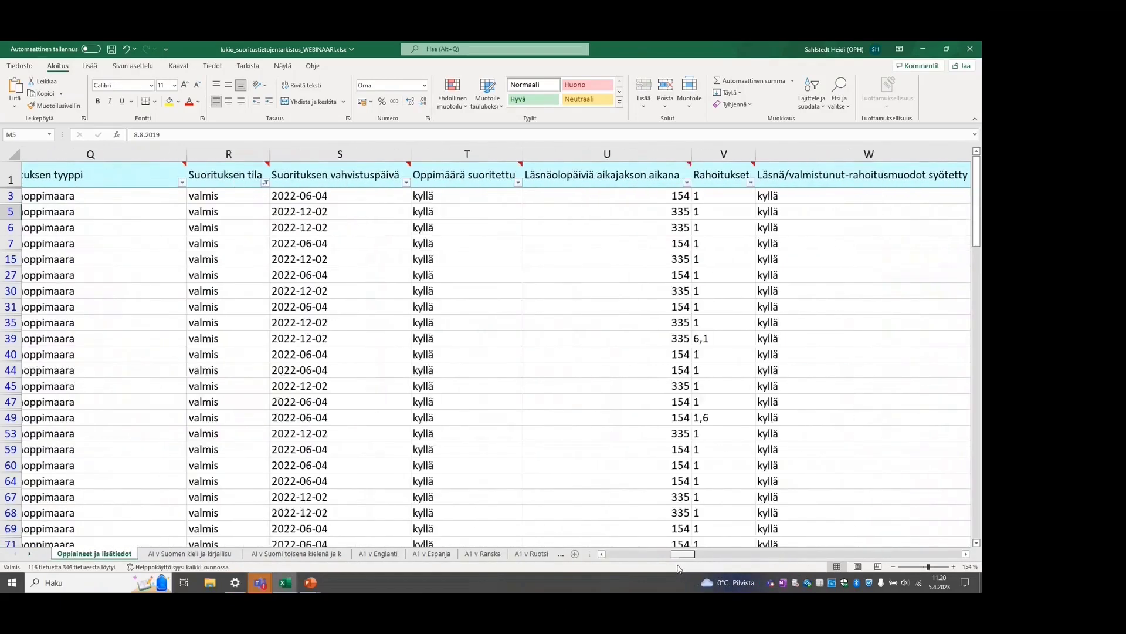
scroll(671, 567, "left", 15)
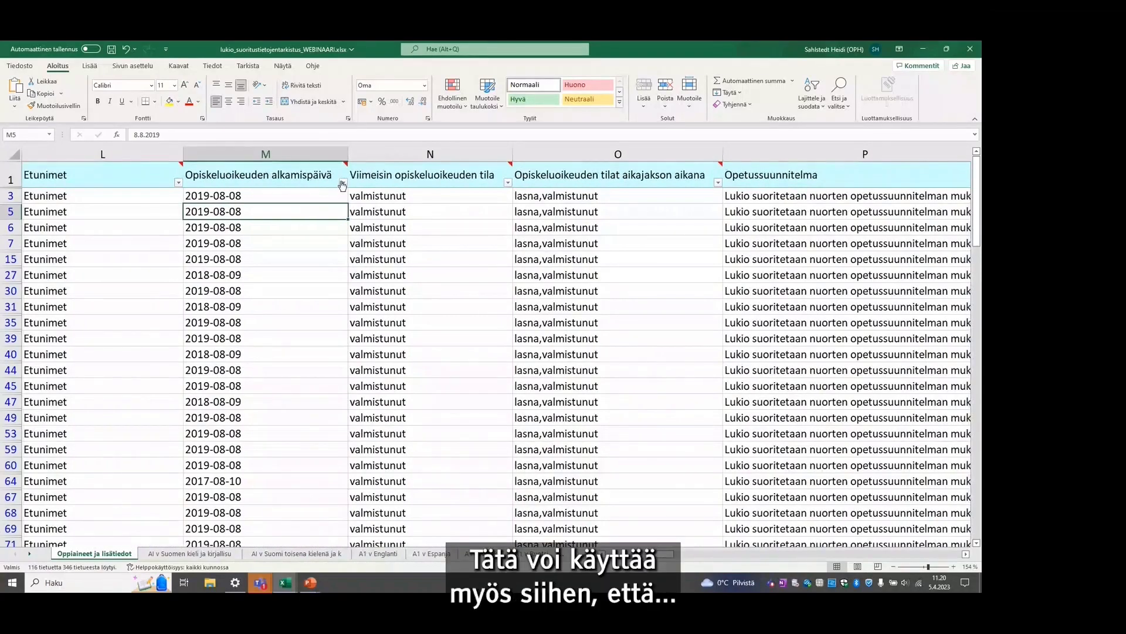
left_click(343, 183)
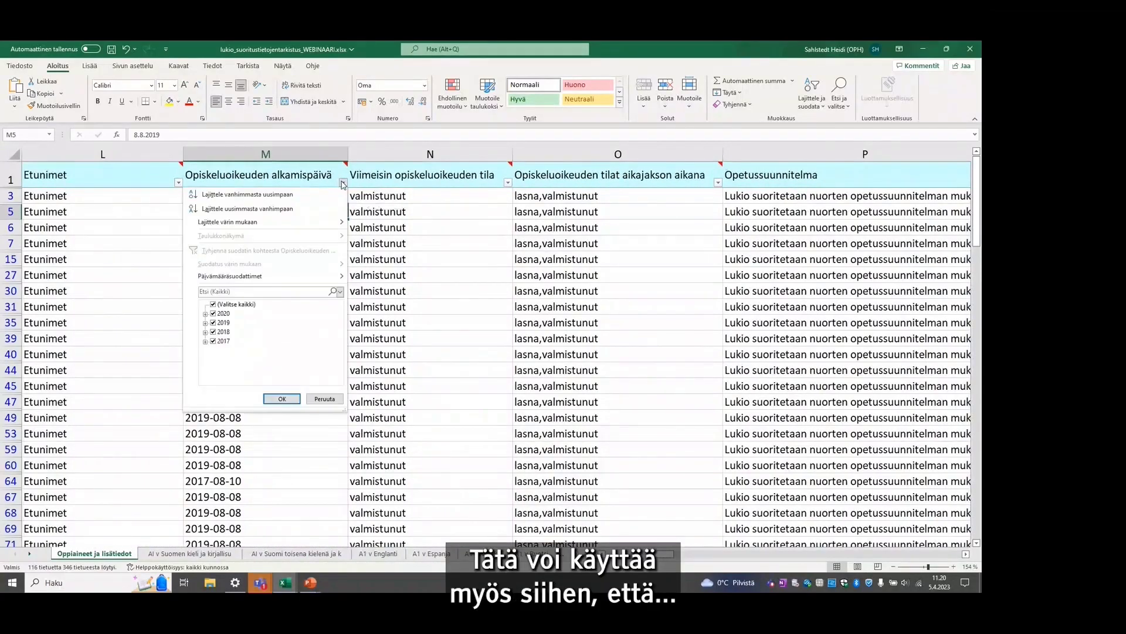
left_click(321, 401)
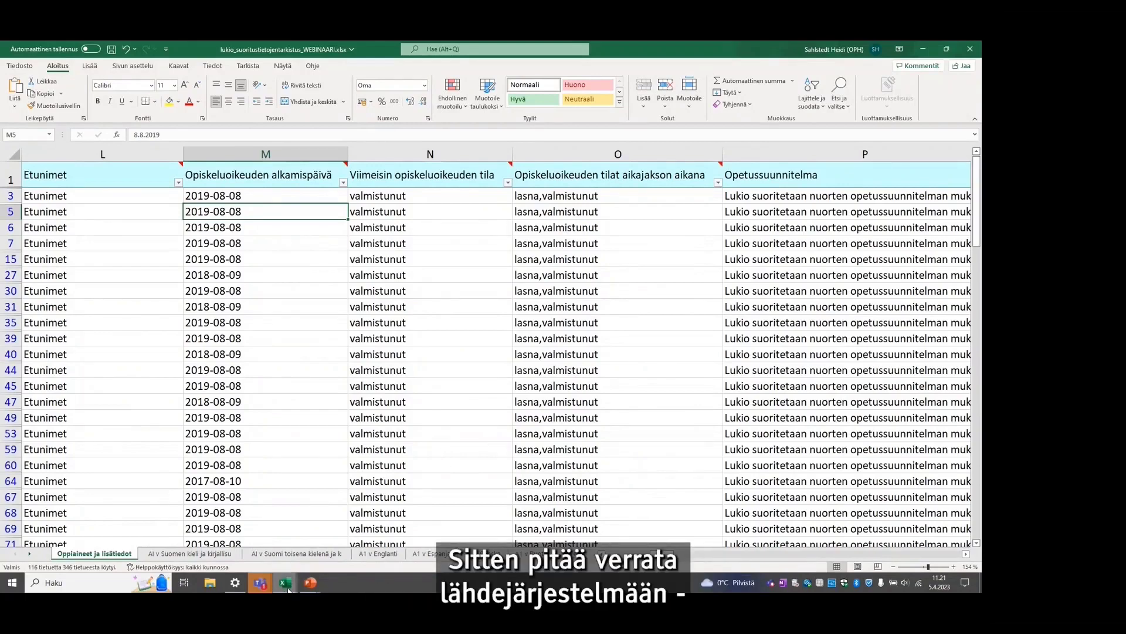
Switch to the PowerPoint slide show and advance to slide 12 on missing funding forms and unidentified learners
mouse_move(310, 582)
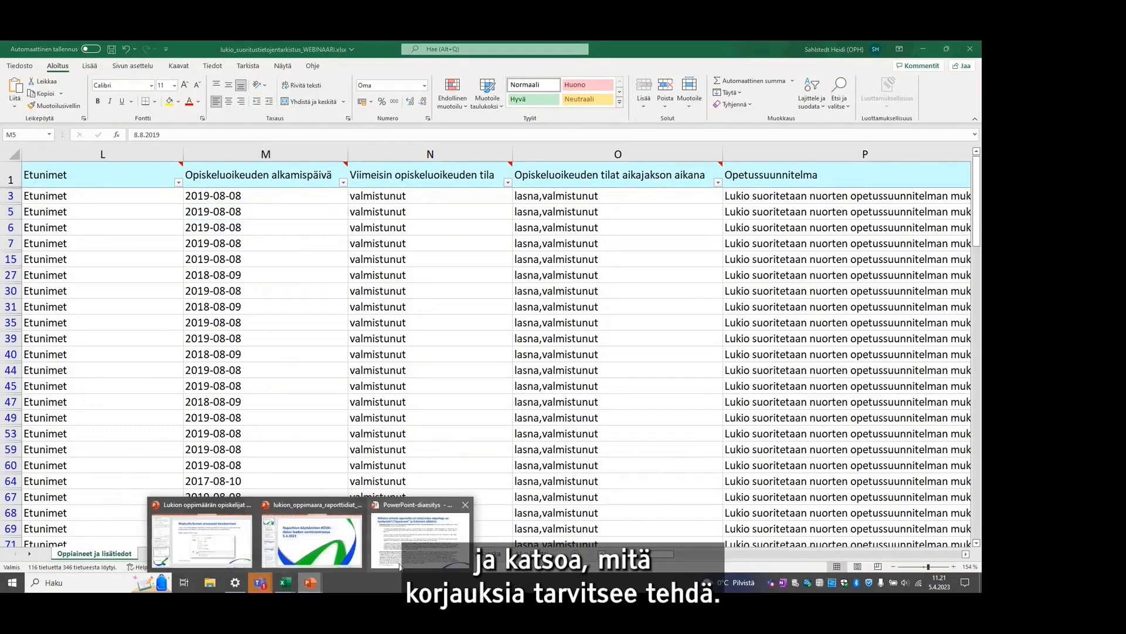
left_click(399, 565)
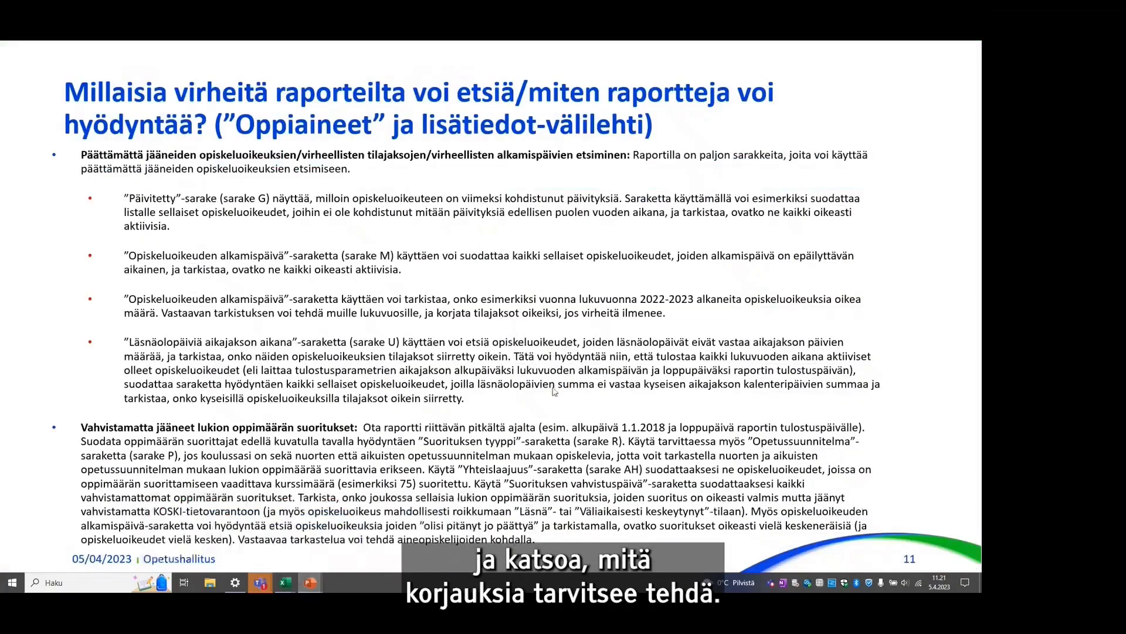
left_click(643, 262)
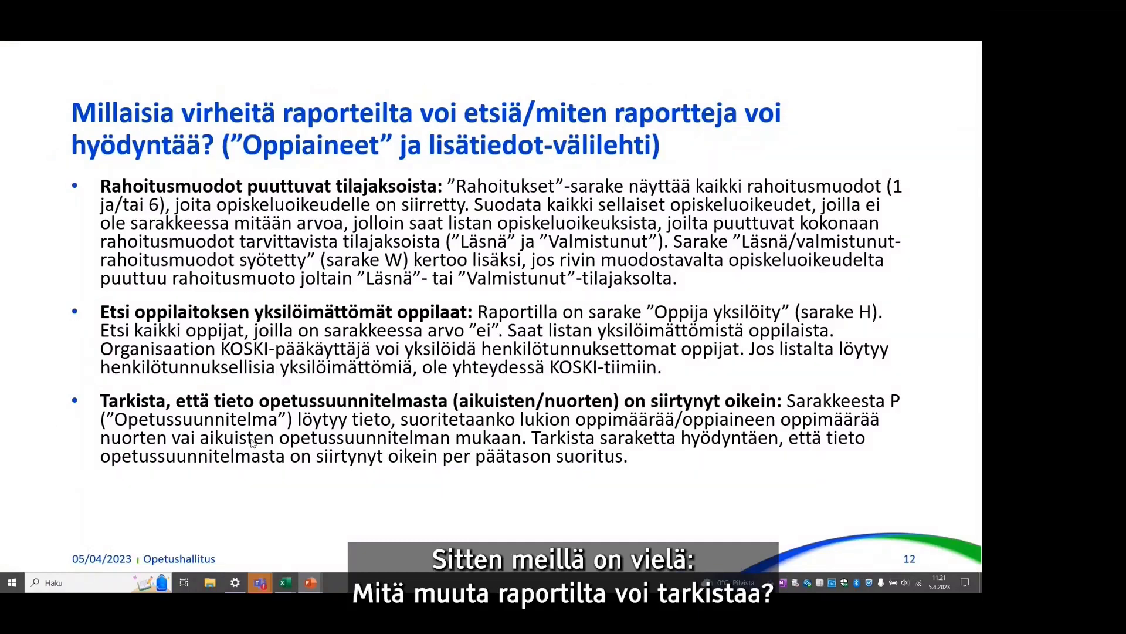
In the lukio_suoritustietojentarkistus workbook, check the Rahoitukset filter for blanks, leaving all selected, and examine the Läsnä/valmistunut-rahoitusmuodot syötetty column
mouse_move(292, 588)
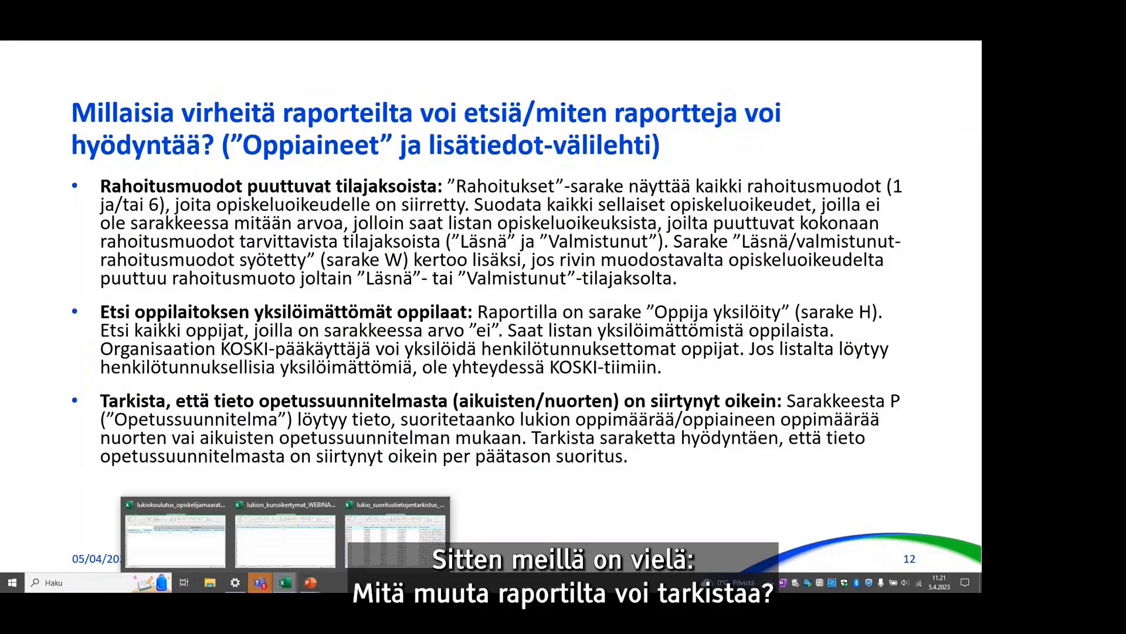
left_click(385, 548)
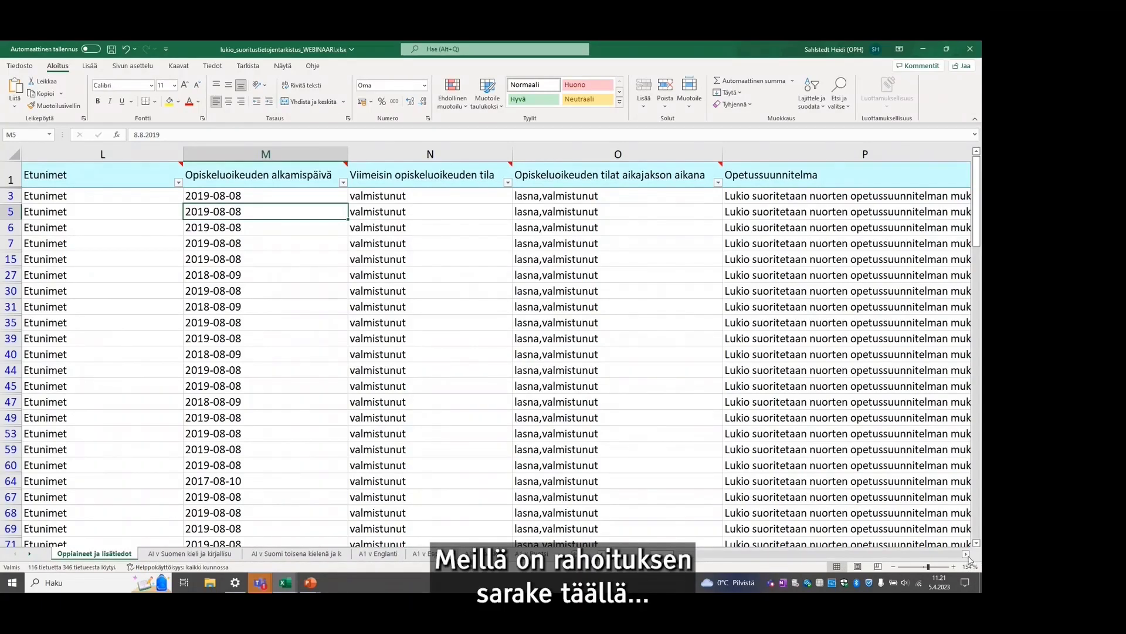
scroll(968, 558, "right", 4)
scroll(968, 558, "right", 2)
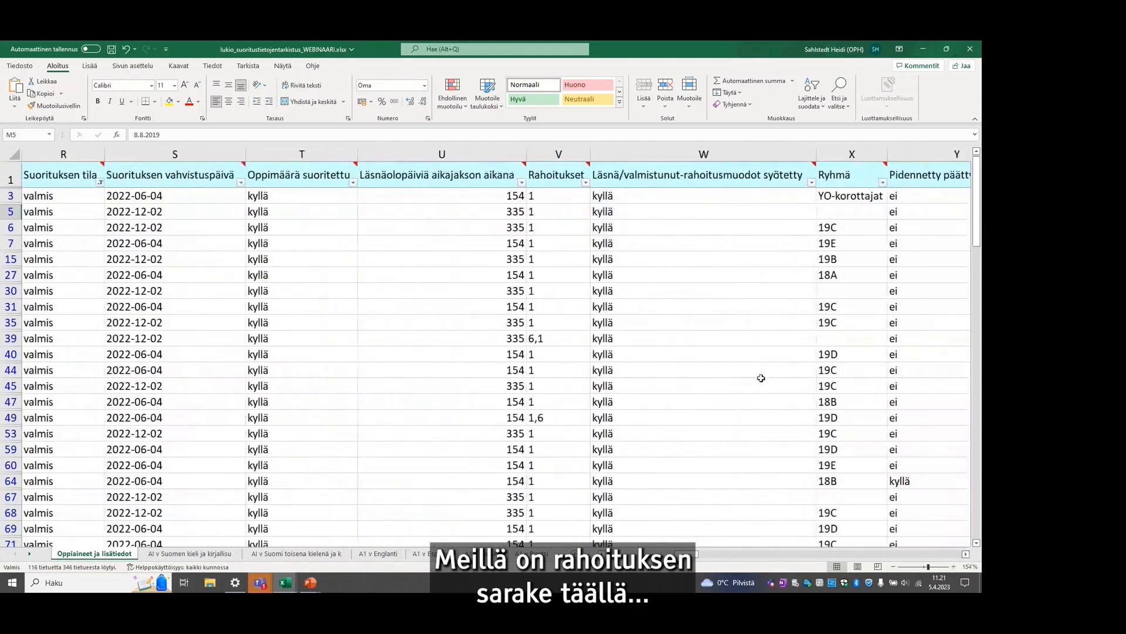
mouse_move(585, 187)
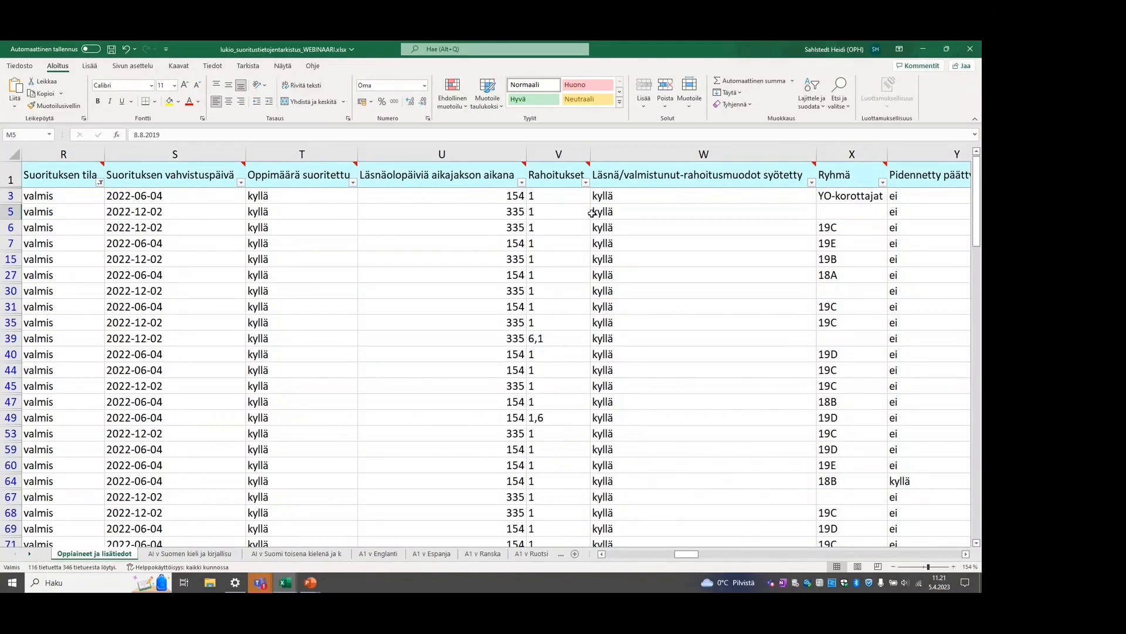
left_click(585, 183)
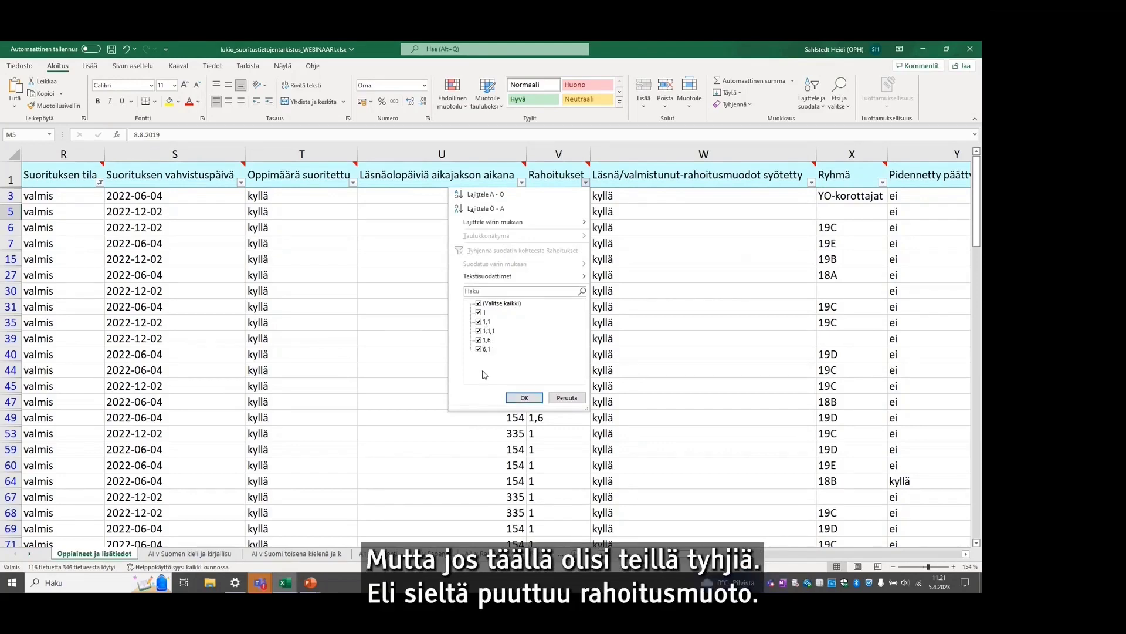
left_click(567, 399)
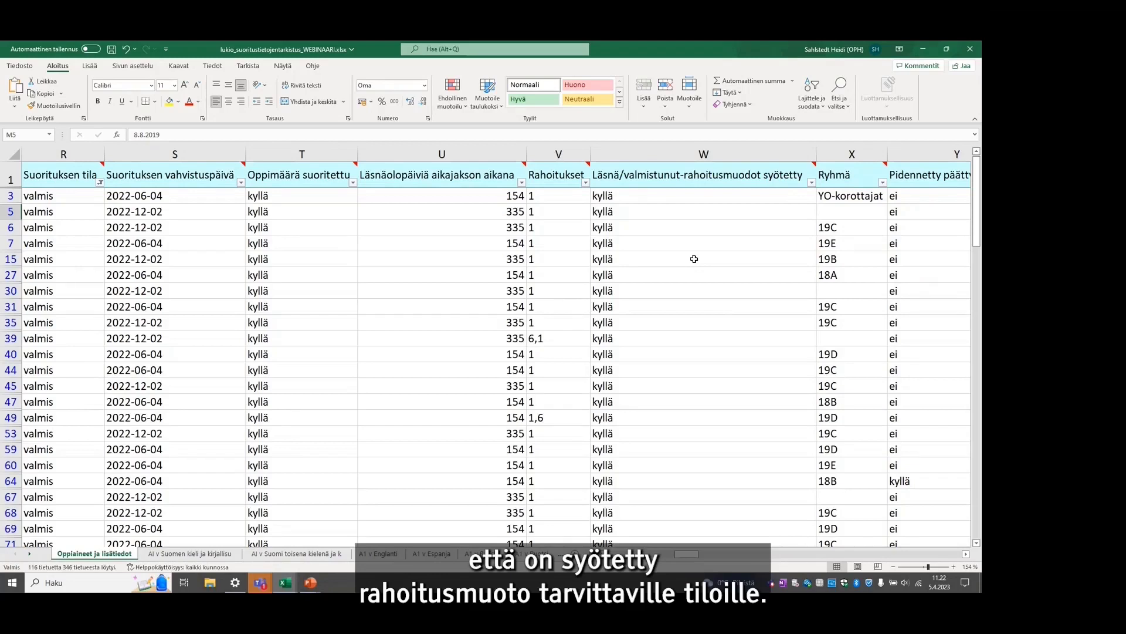
scroll(694, 379, "down", 7)
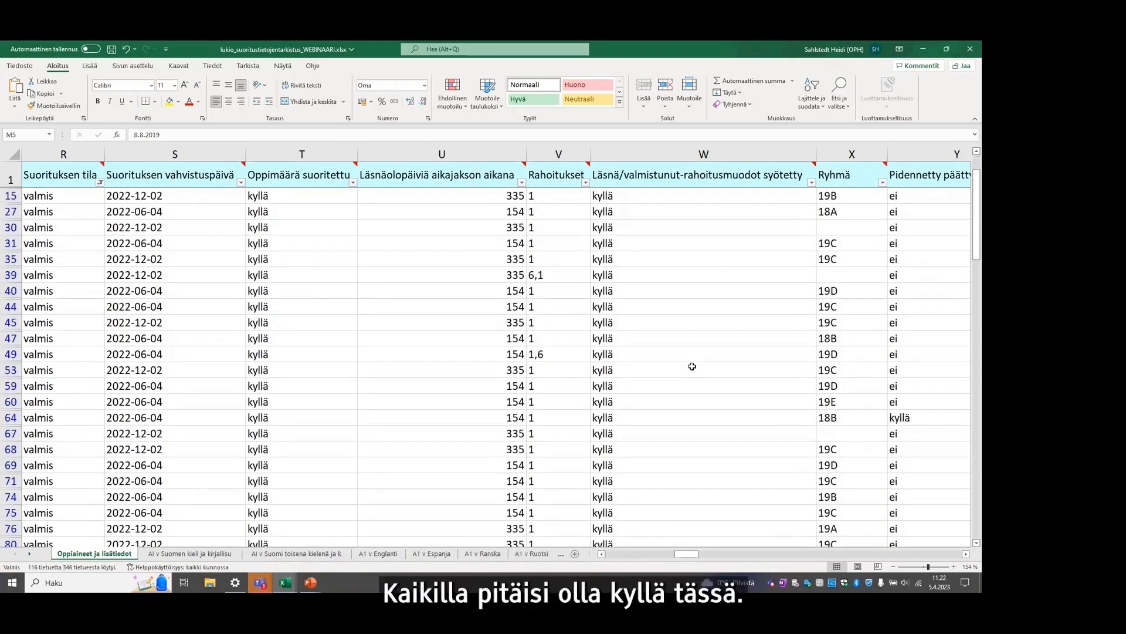
scroll(691, 361, "up", 7)
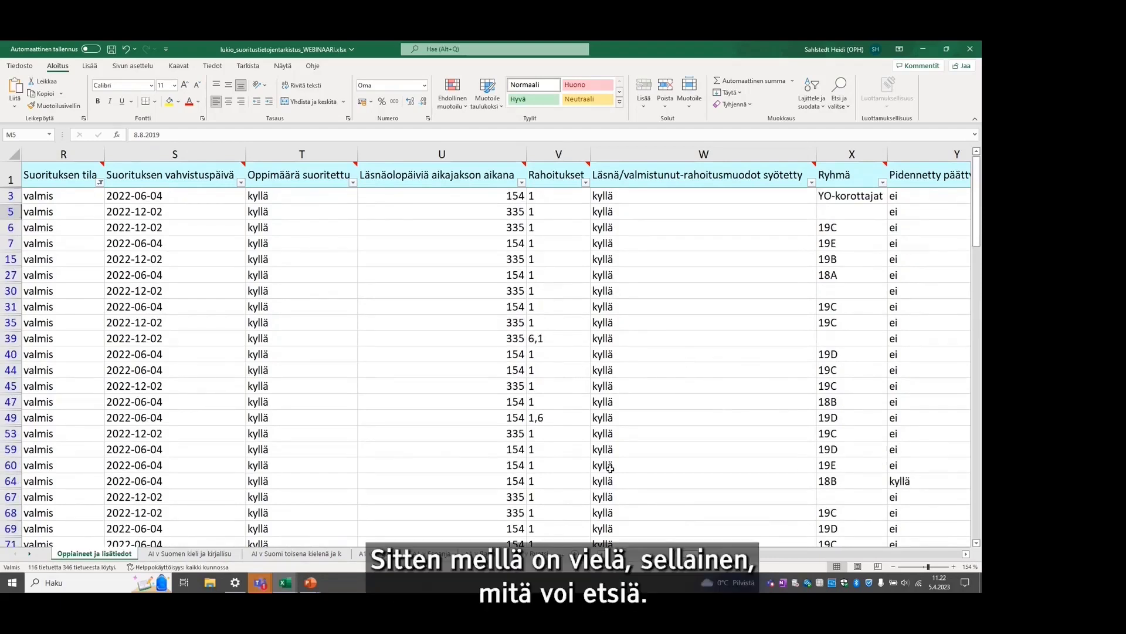
Check the Yksilöity filter in column H for unidentified learners marked ei, leaving all values selected
scroll(493, 352, "right", 1)
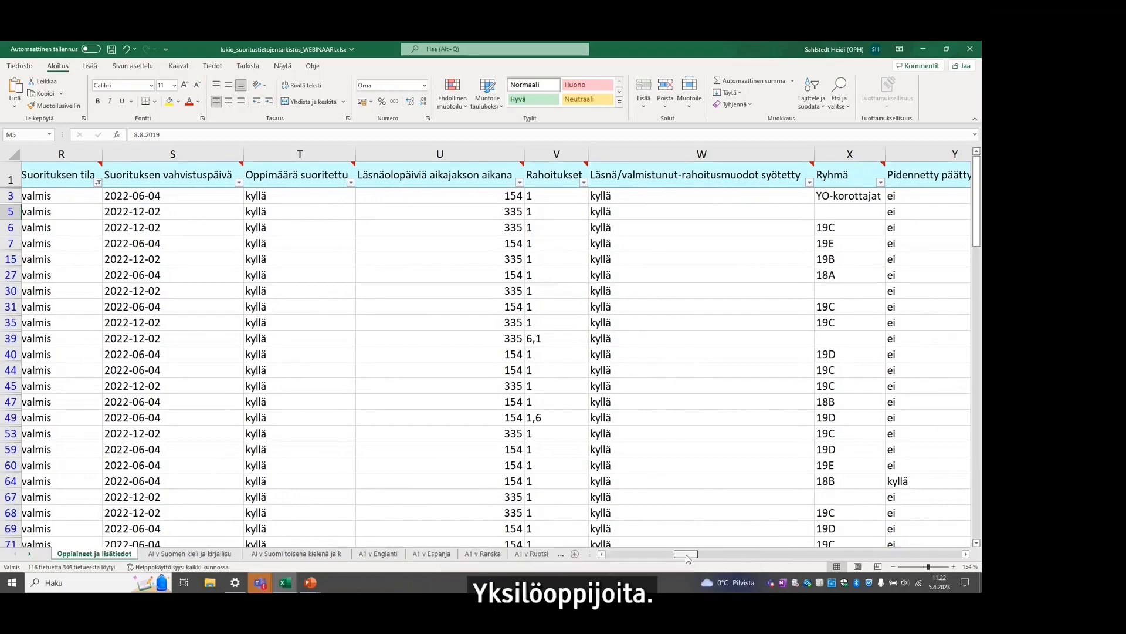
left_click_drag(688, 558, 642, 557)
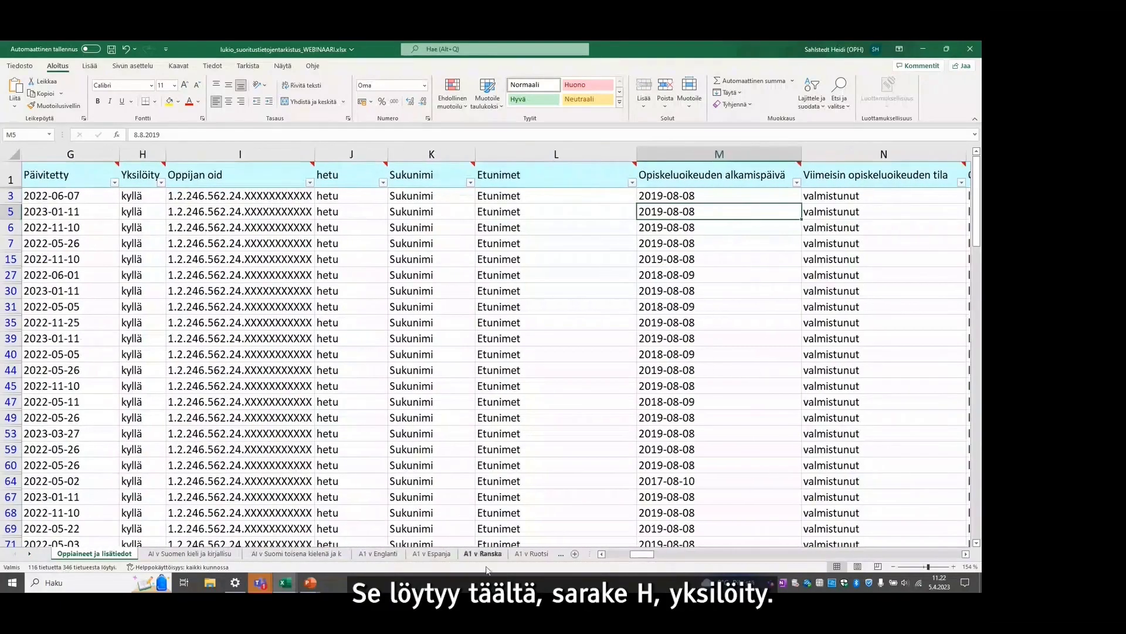
left_click(162, 182)
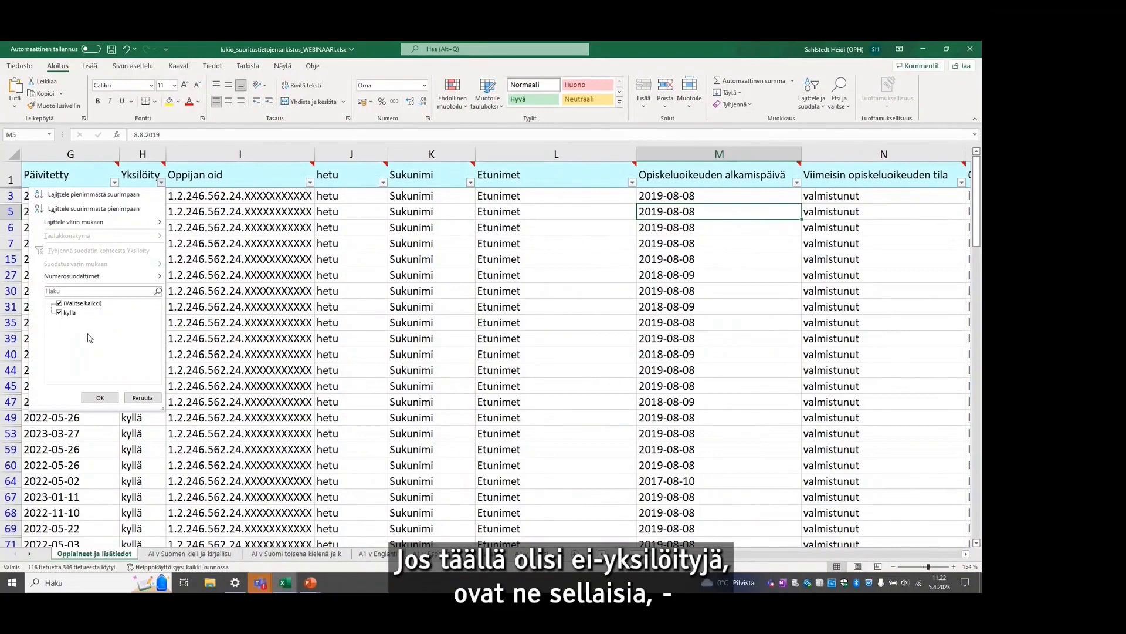
left_click(143, 398)
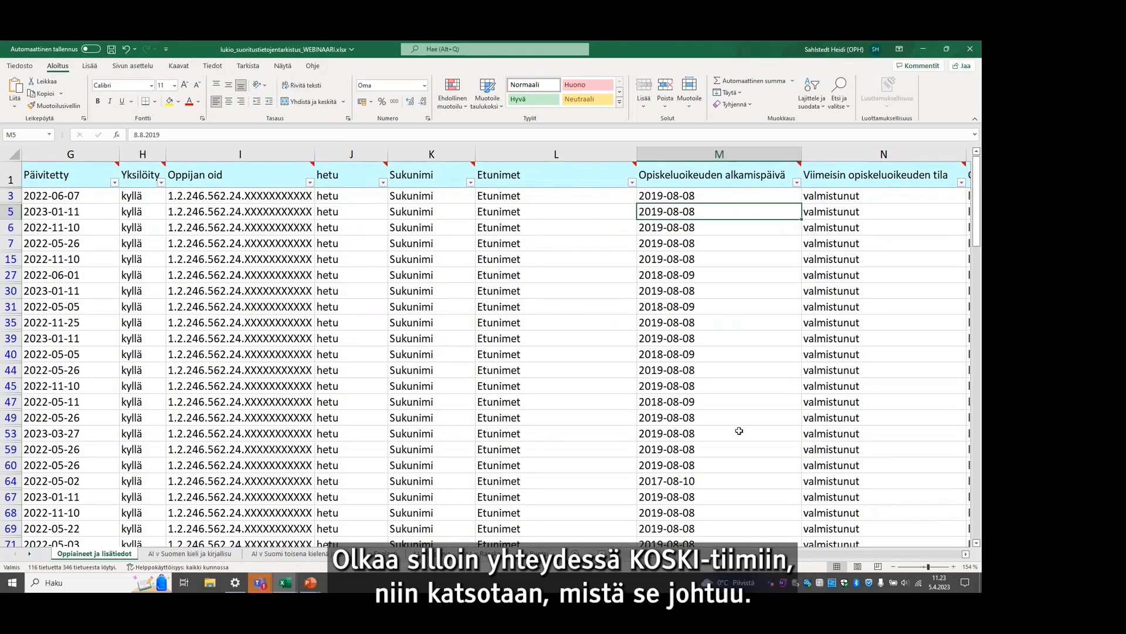
Examine the curriculum values in the Opetussuunnitelma filter in column P, leaving all values selected
left_click(966, 554)
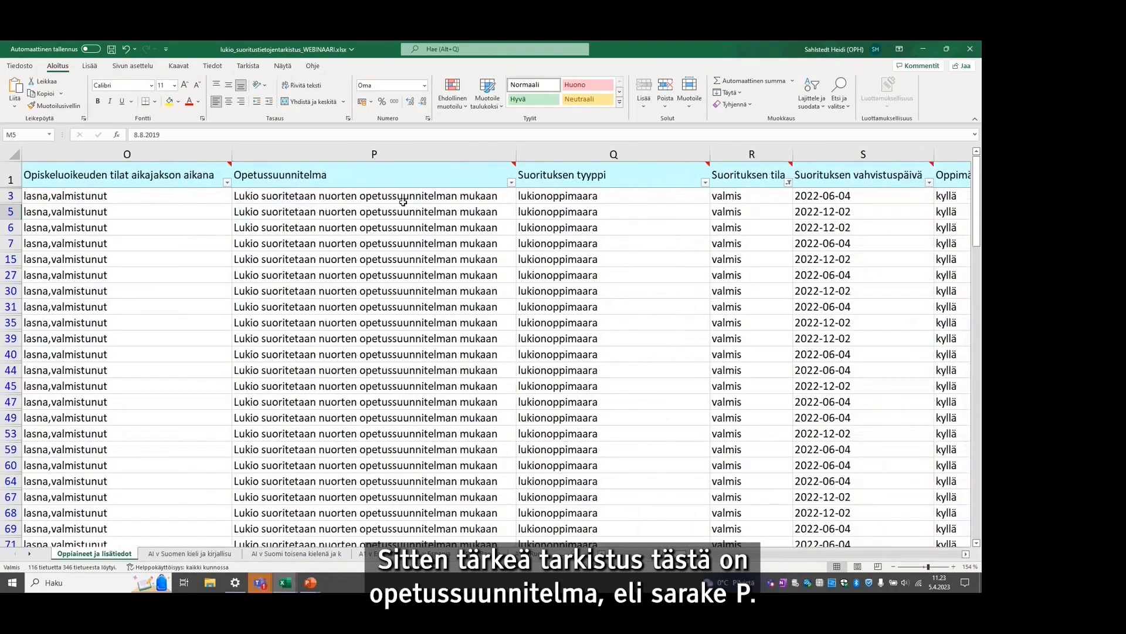
mouse_move(396, 185)
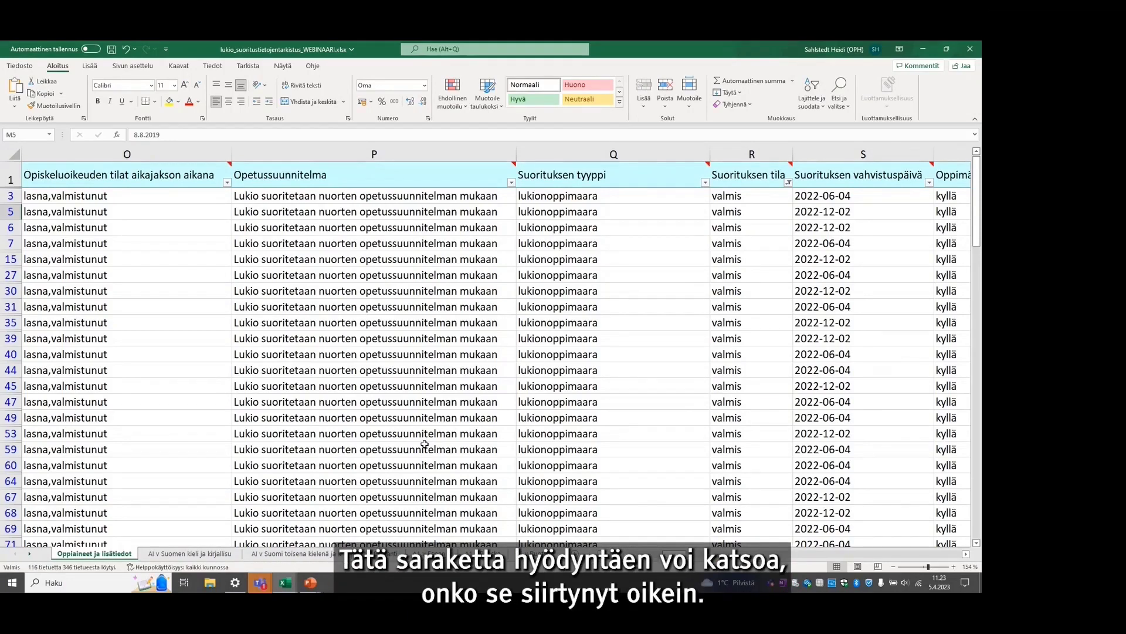
left_click(512, 183)
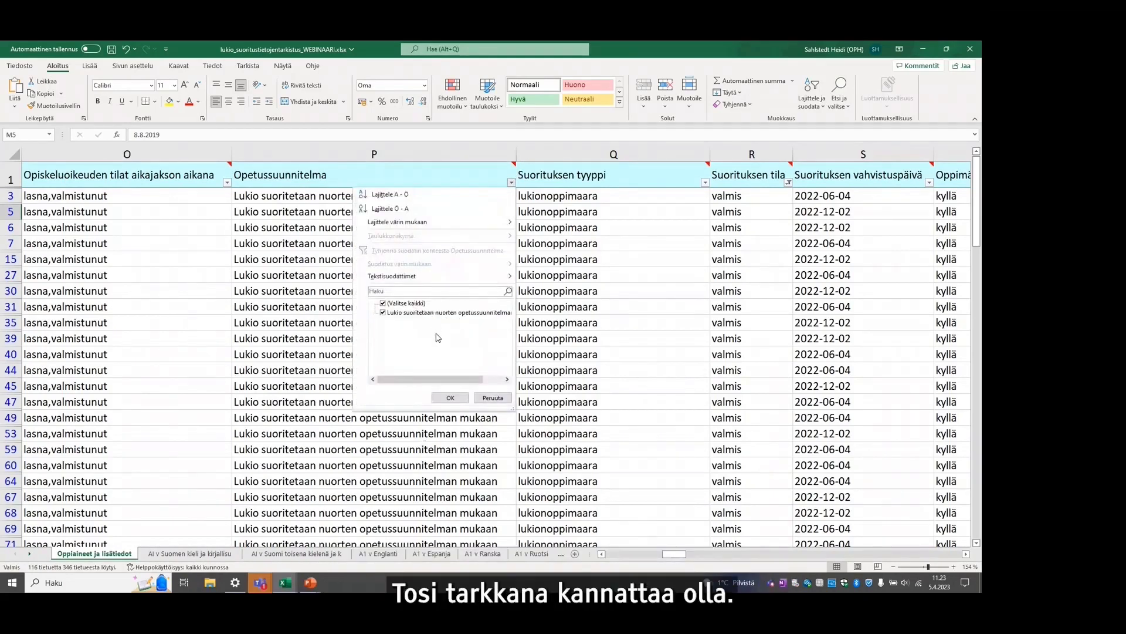
left_click(492, 398)
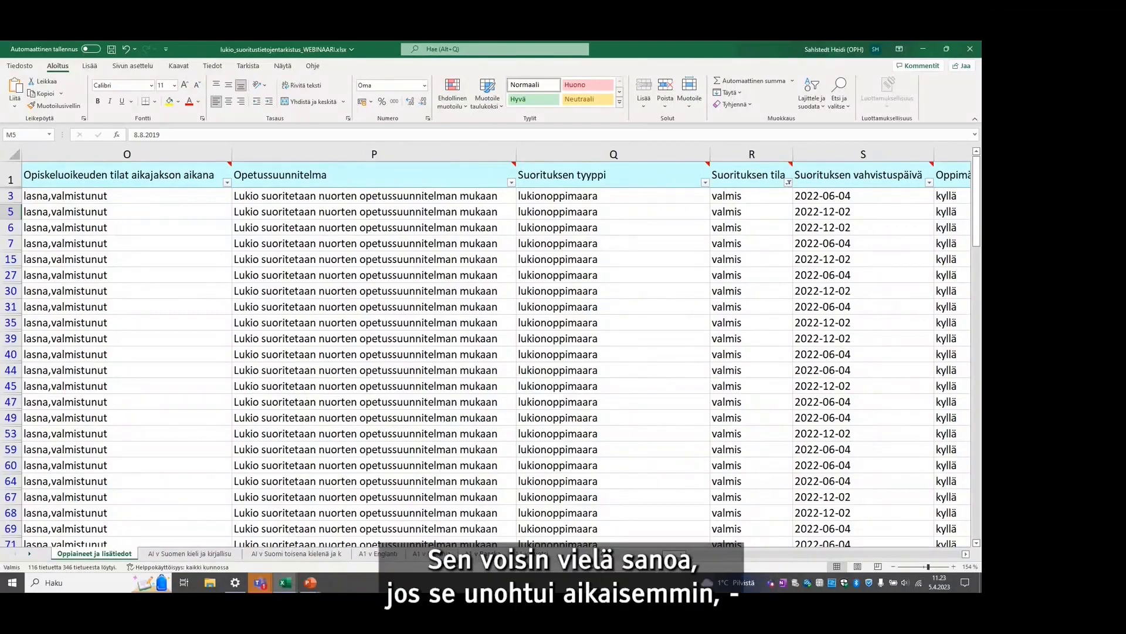
Switch to the PowerPoint slide show and advance to slide 13 on checking the additional details of study rights
left_click_drag(674, 554, 623, 556)
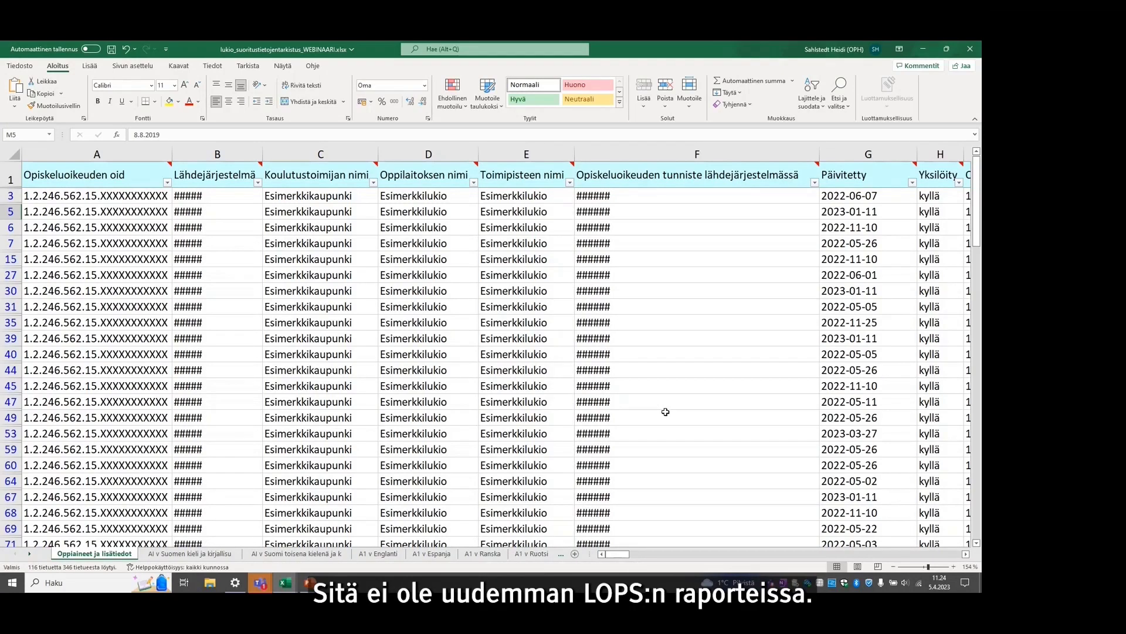
mouse_move(306, 588)
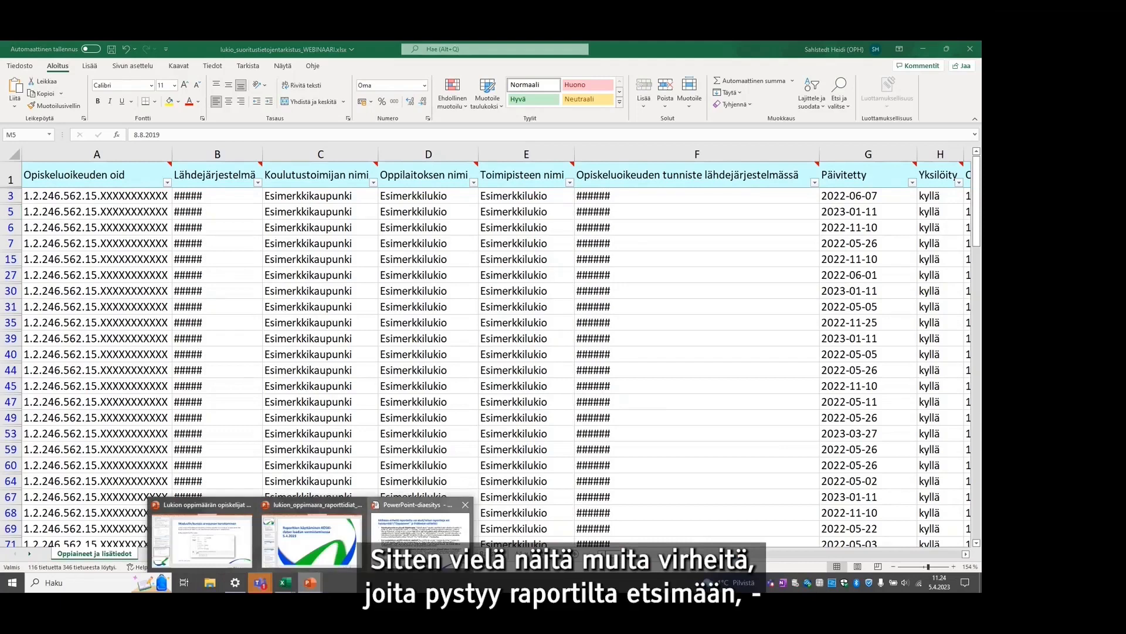
left_click(419, 531)
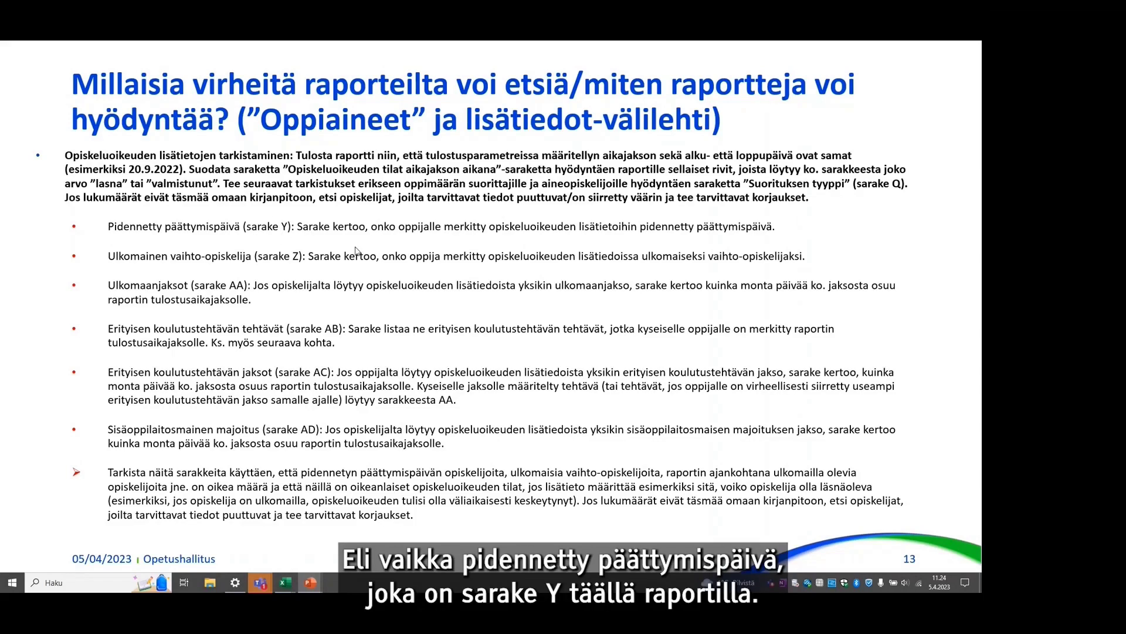
In the Excel completion check report, filter the Pidennetty päättymispäivä column for kyllä and clear that filter again
mouse_move(290, 588)
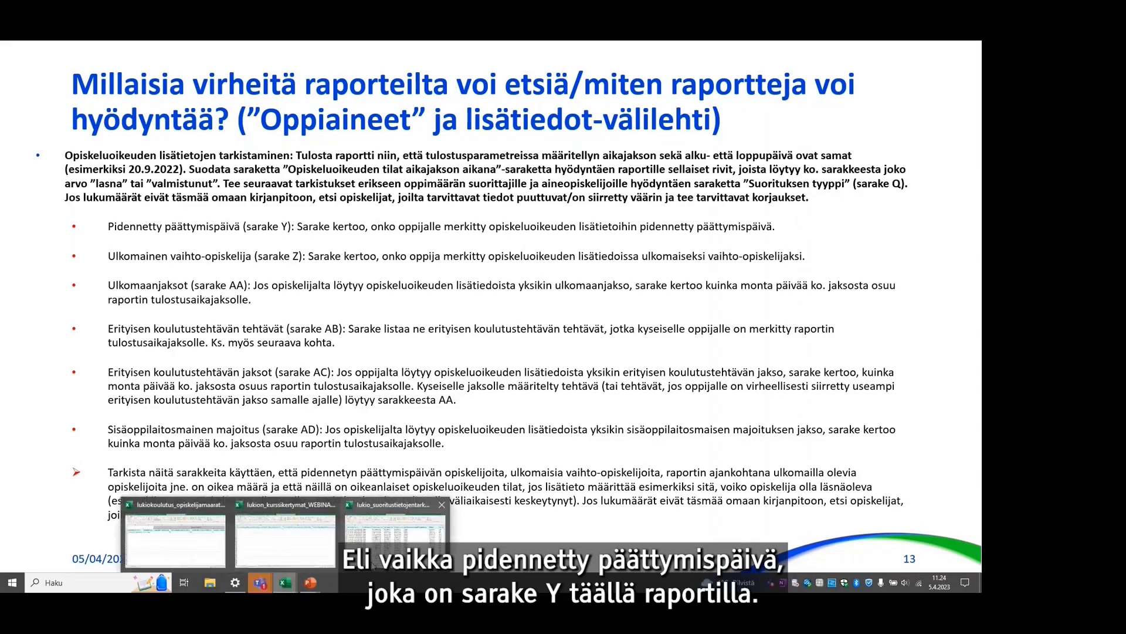
left_click(374, 560)
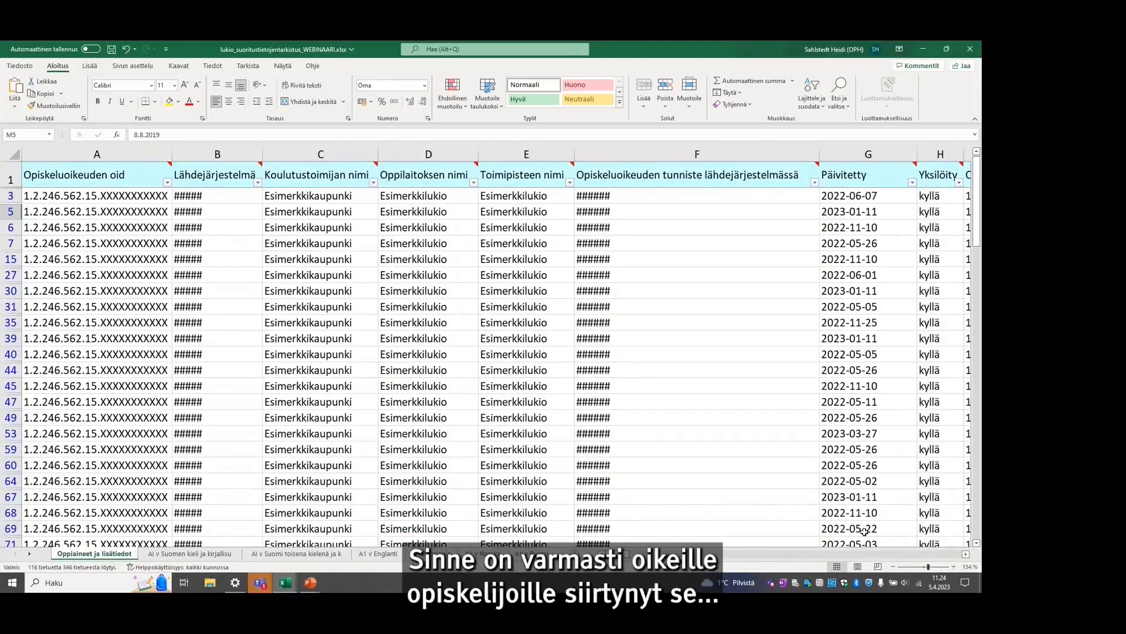
left_click_drag(423, 554, 706, 562)
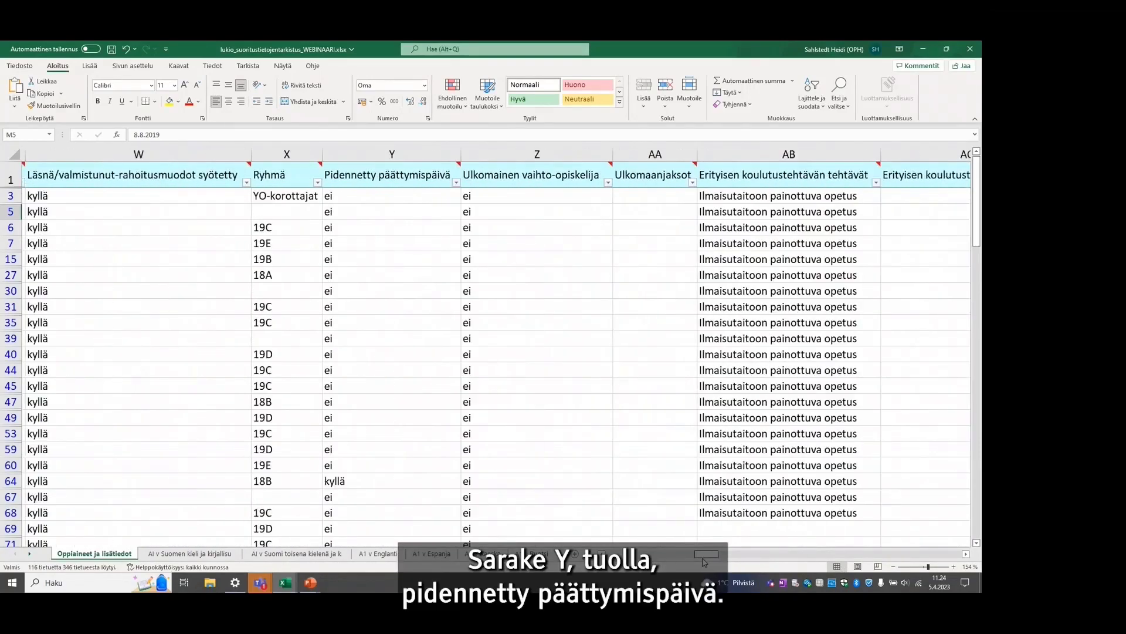
left_click(453, 183)
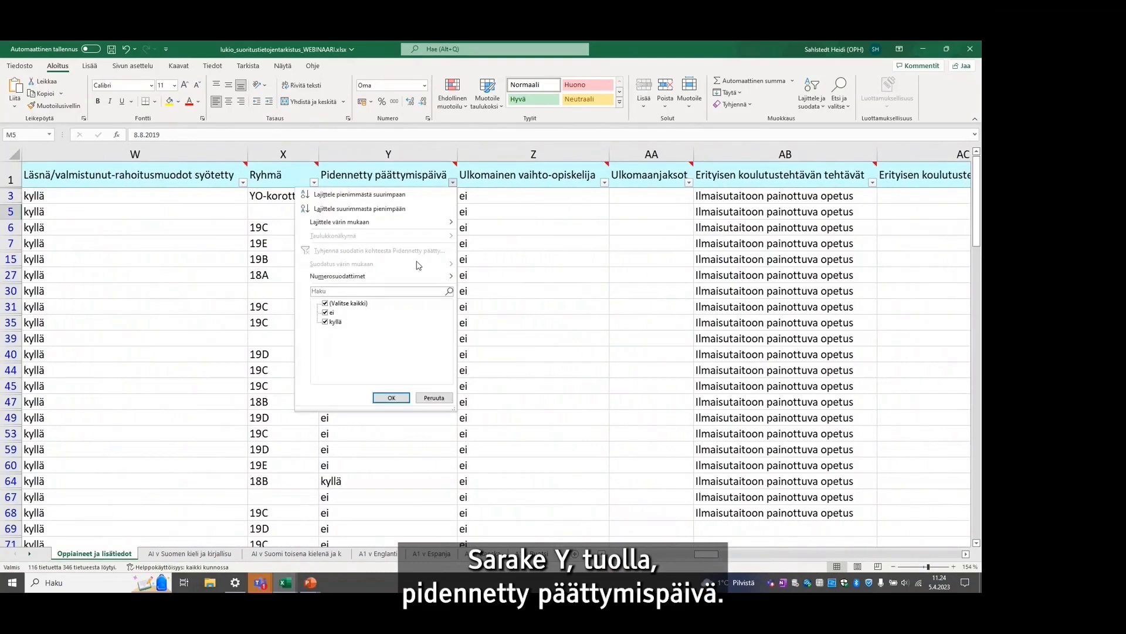
left_click(326, 303)
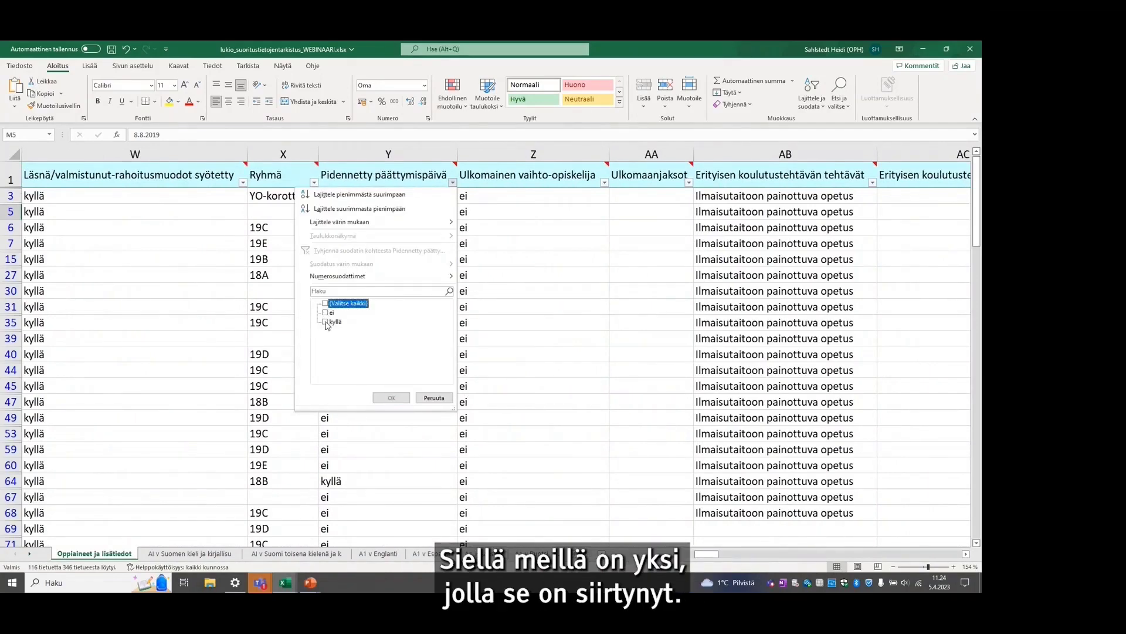
left_click(326, 322)
left_click(392, 398)
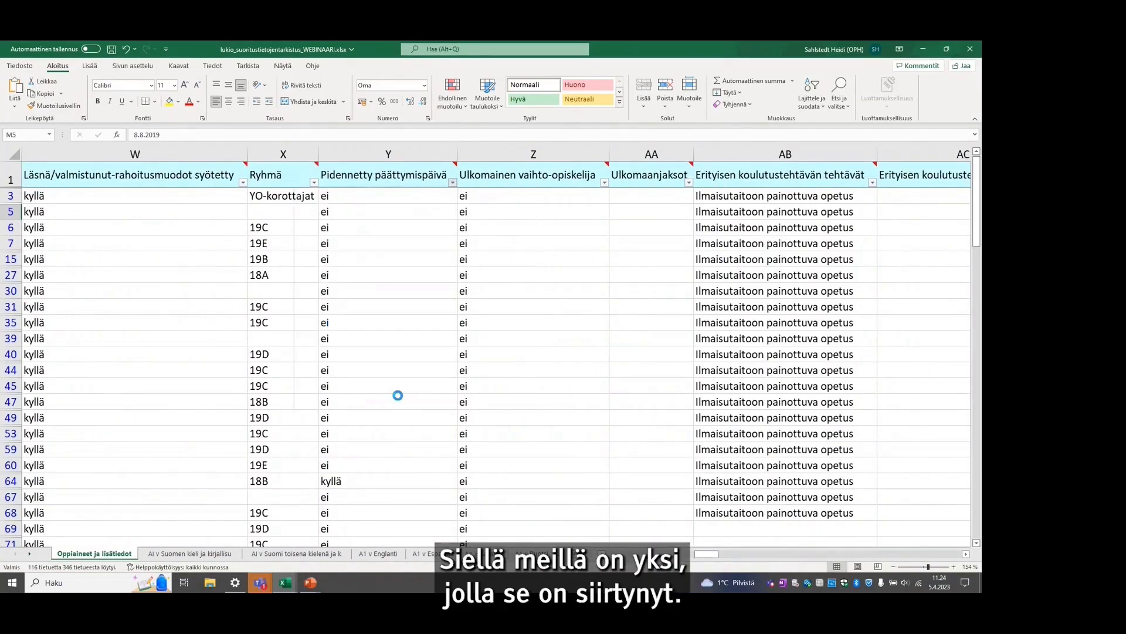
left_click(453, 183)
left_click(375, 253)
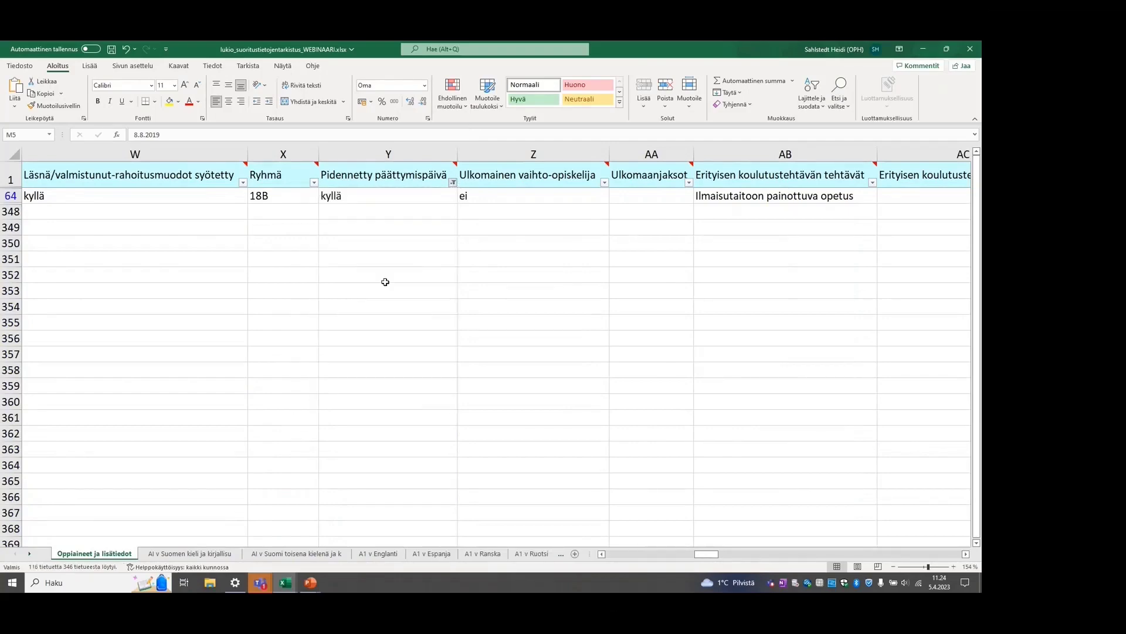
Review slide 13 in PowerPoint, and filter the Pidennetty päättymispäivä column of the Excel report to show only kyllä
mouse_move(311, 582)
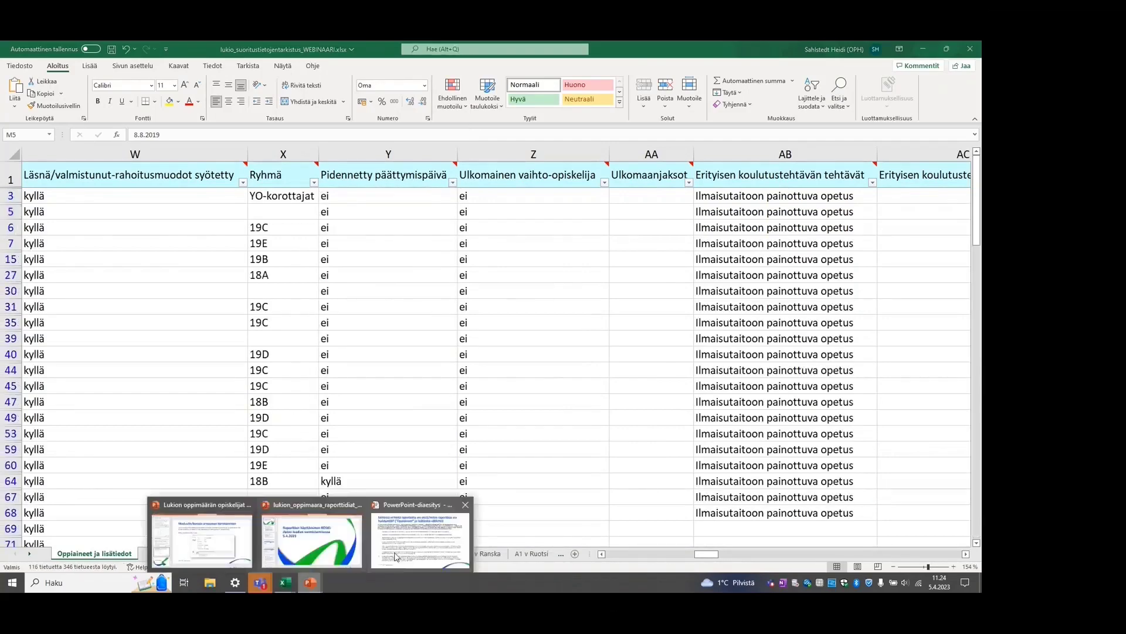
left_click(407, 550)
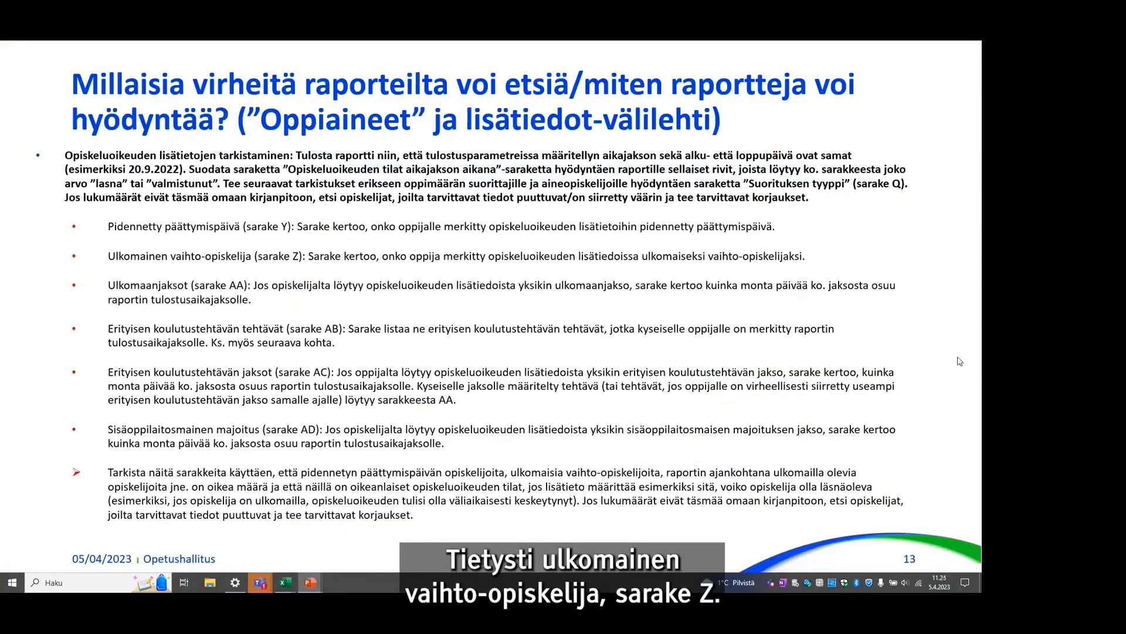
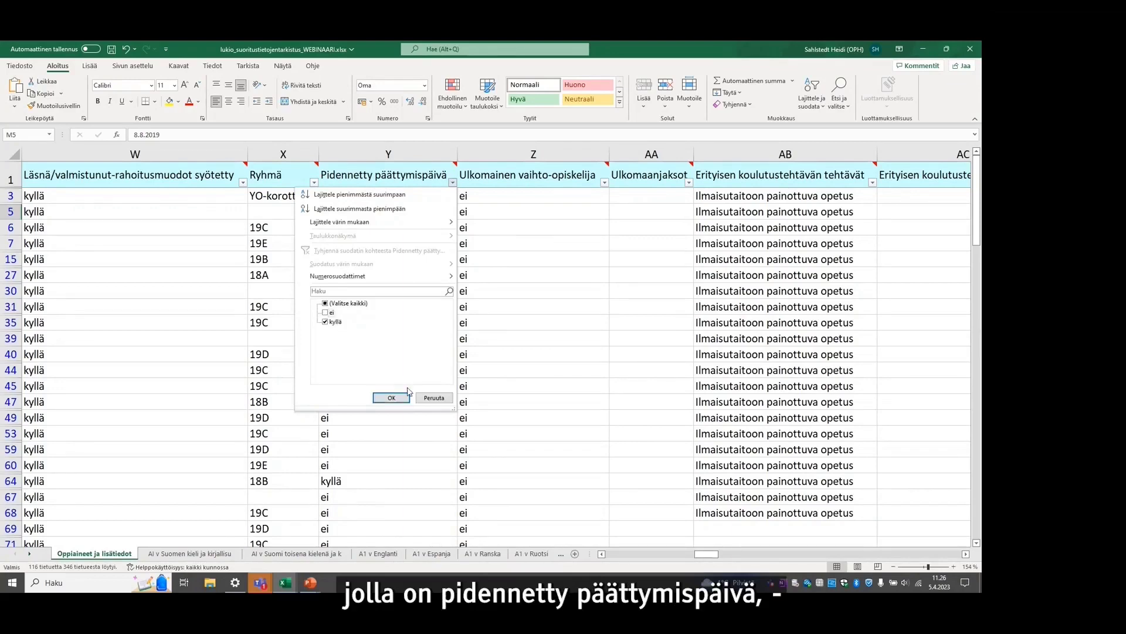
left_click(392, 398)
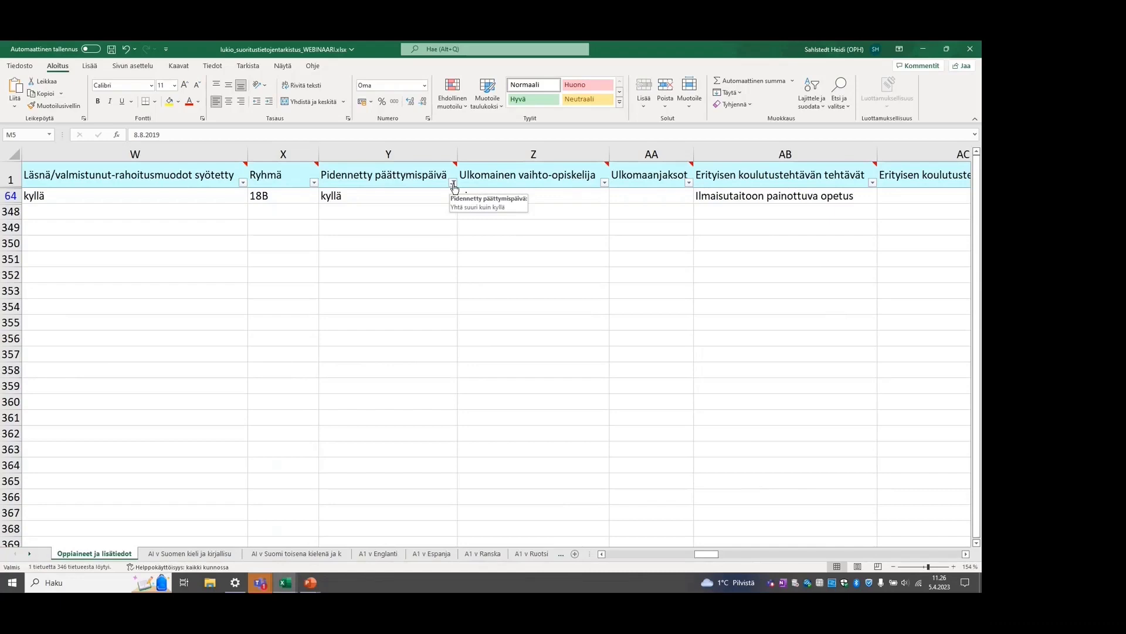
Switch to the PowerPoint slide show and advance to slide 14 on checking the students' course accumulations
mouse_move(310, 582)
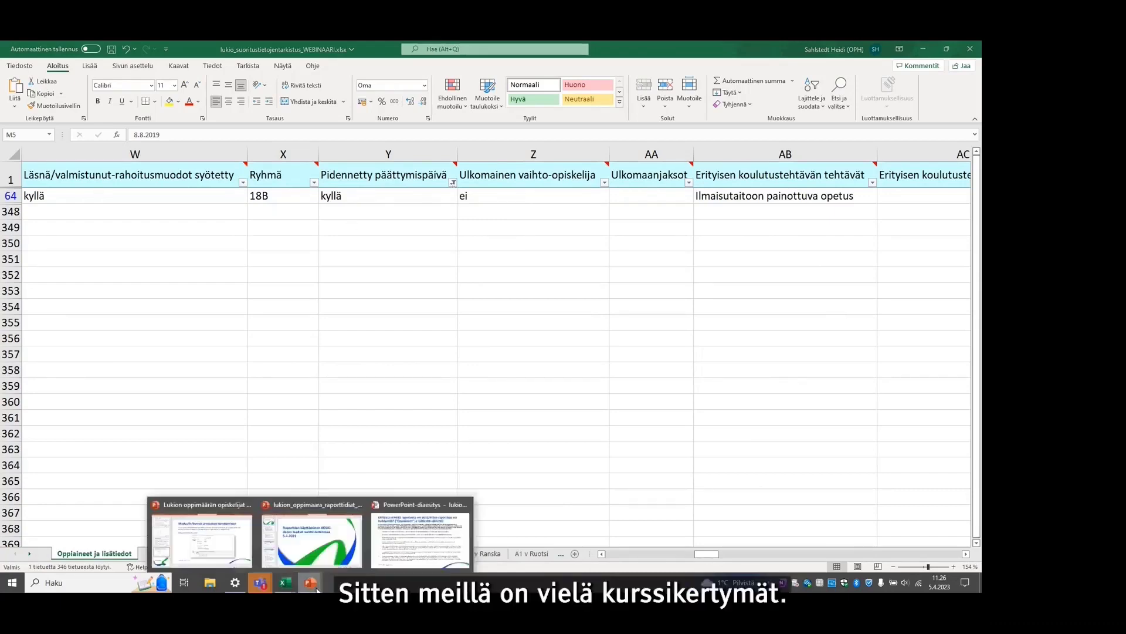
left_click(409, 551)
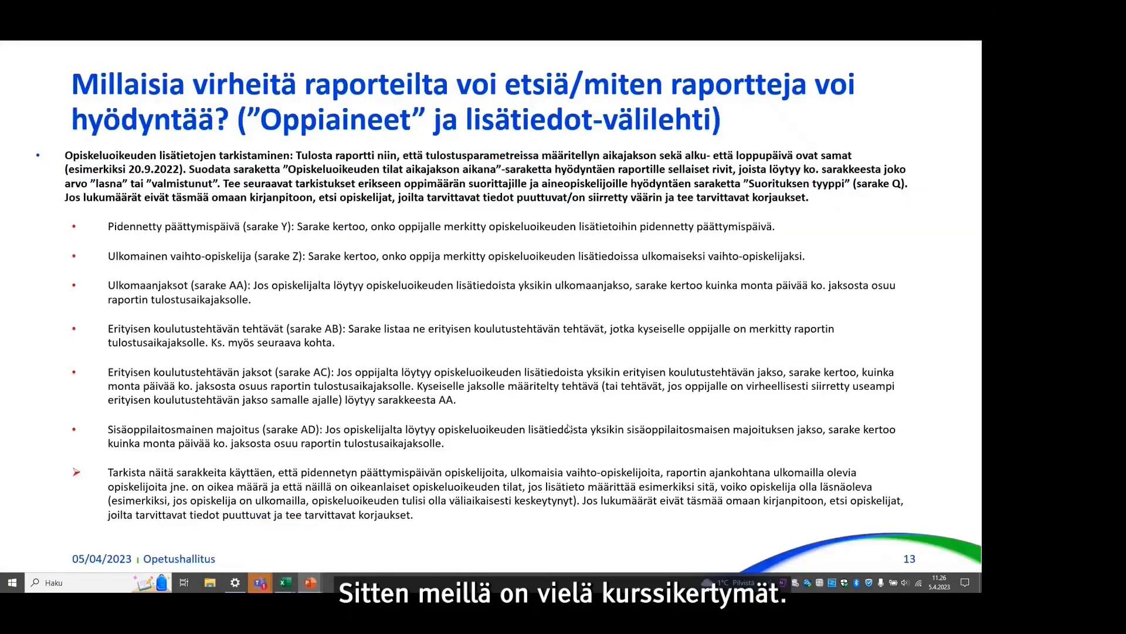
key("Right")
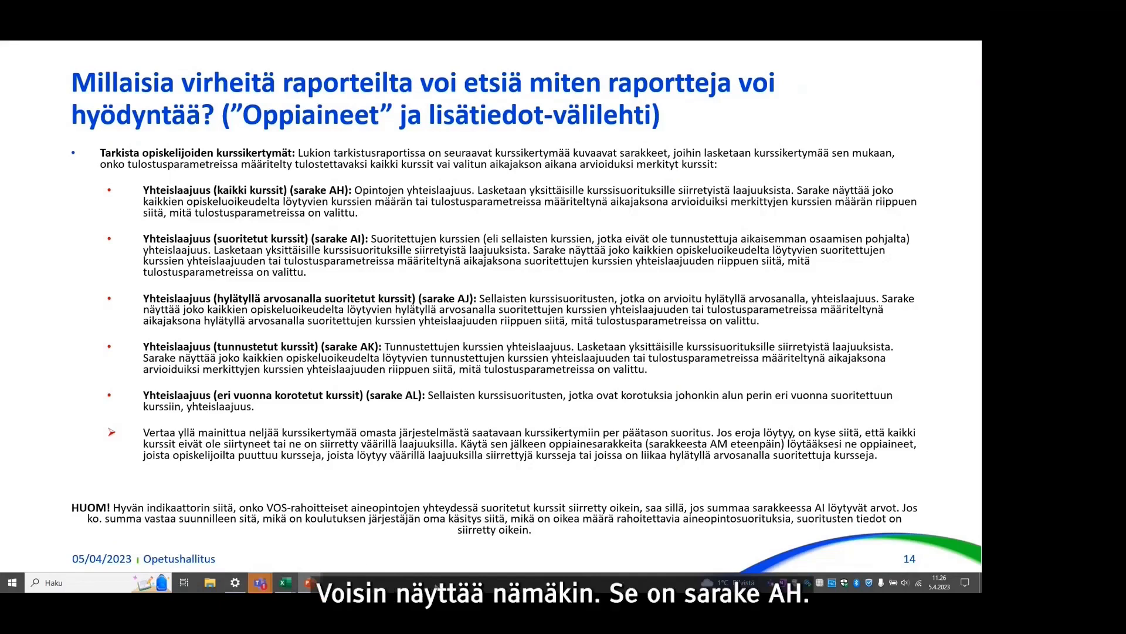
Switch to the Excel completion check report and examine the course accumulation columns from Yhteislaajuus (kaikki kurssit) in AH through column AL
mouse_move(295, 587)
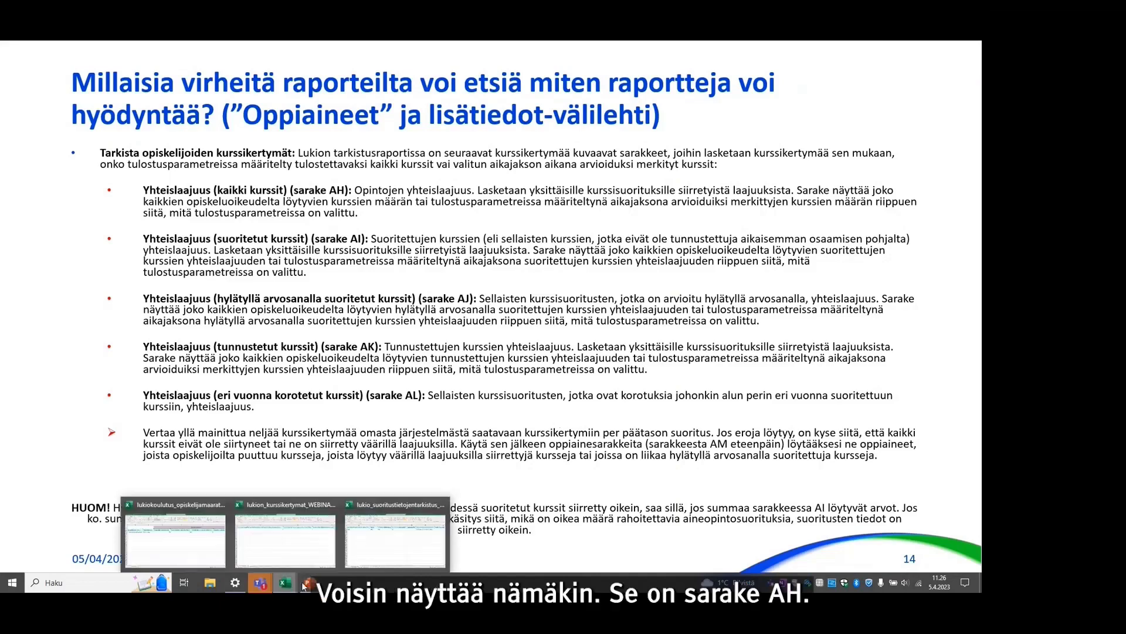
left_click(396, 543)
left_click(916, 150)
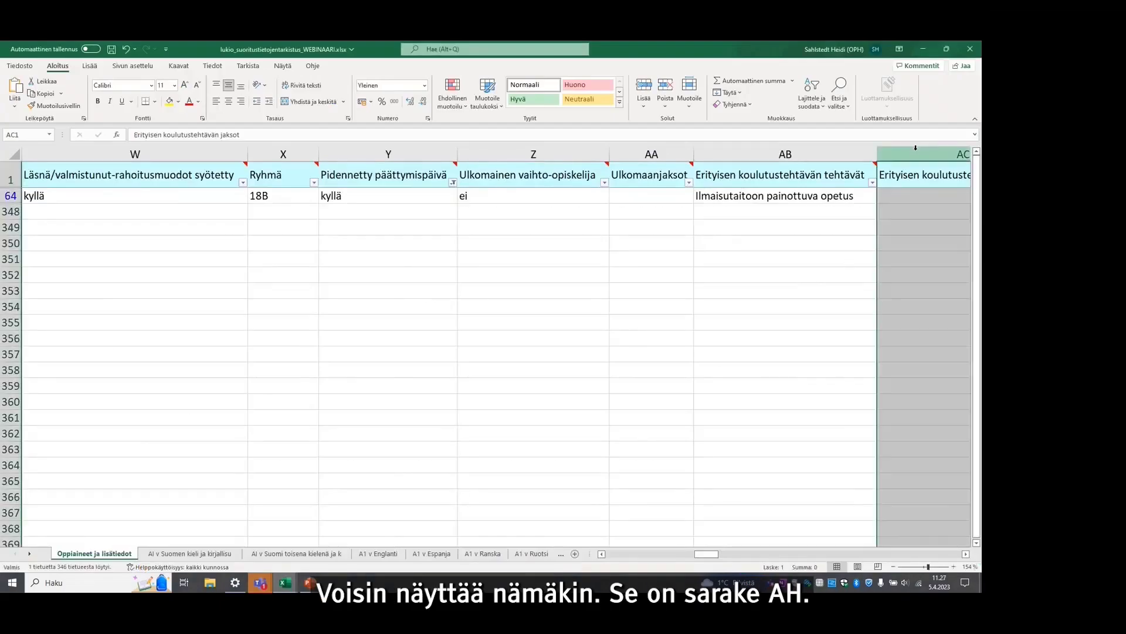
key("Right")
key("Right")
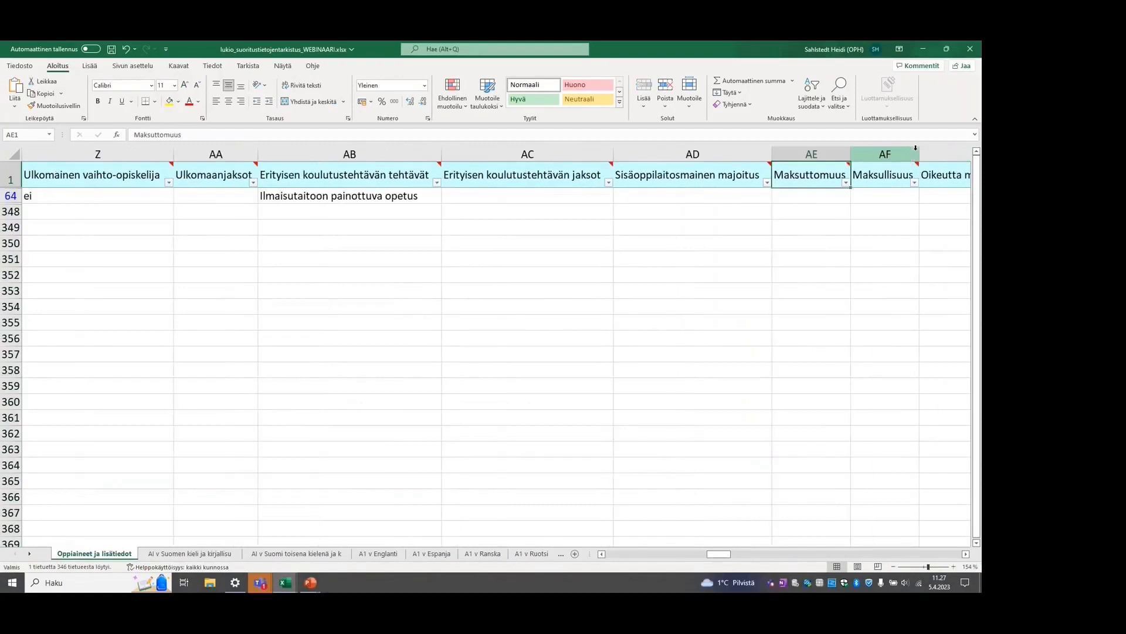
left_click(338, 274)
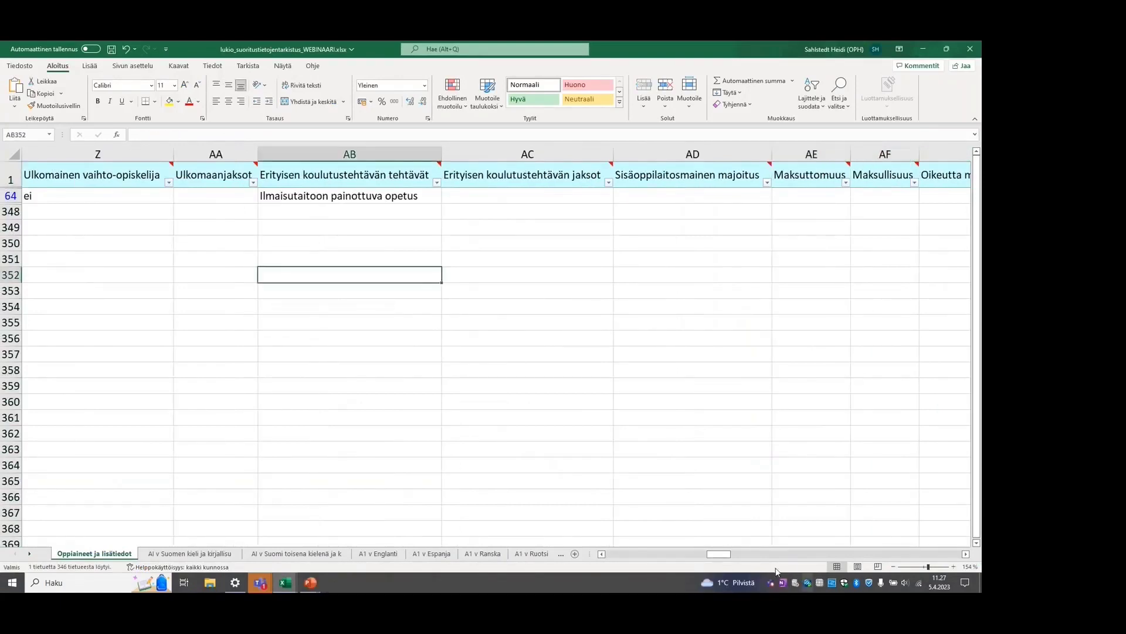
left_click_drag(709, 553, 729, 544)
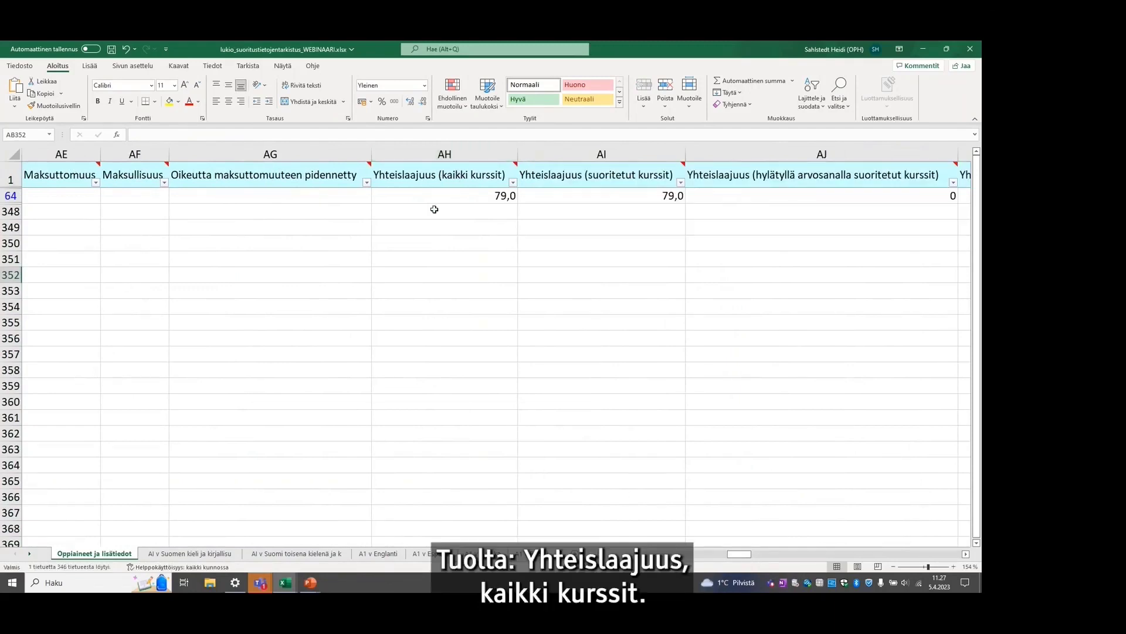
left_click(965, 554)
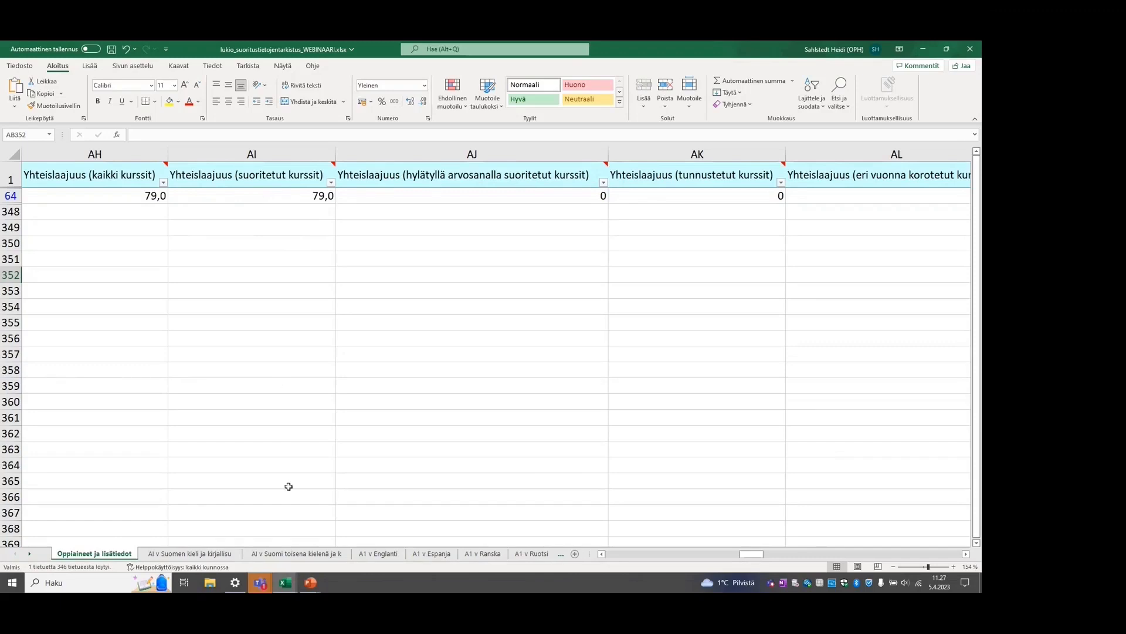
Turn off filtering on the Oppiaineet ja lisätiedot sheet so that all student rows are shown
mouse_move(285, 582)
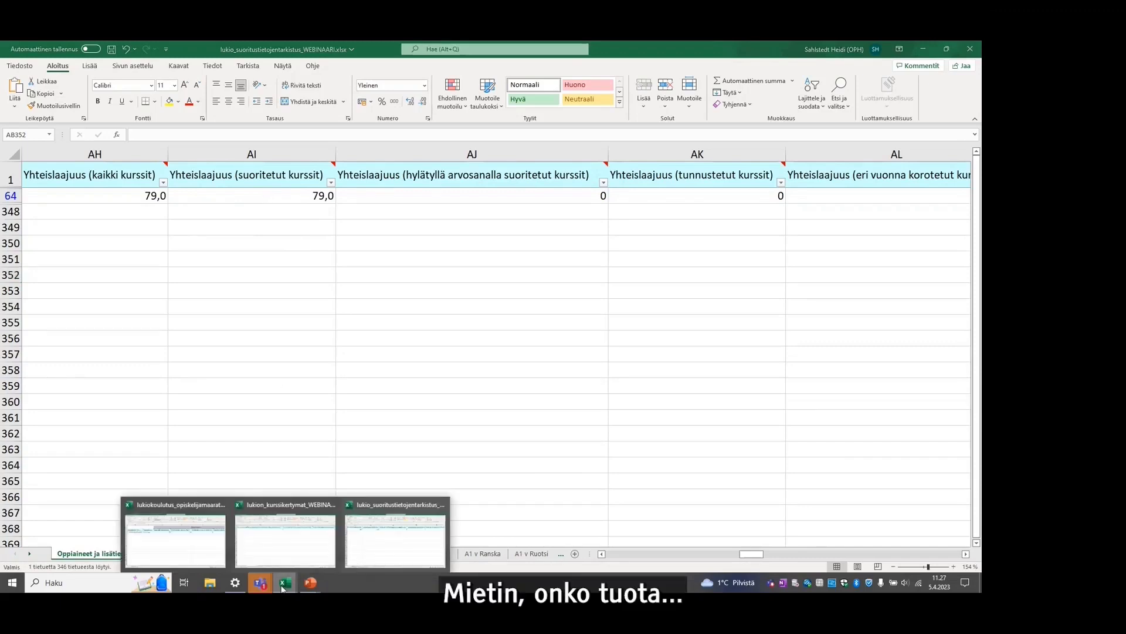
left_click(365, 526)
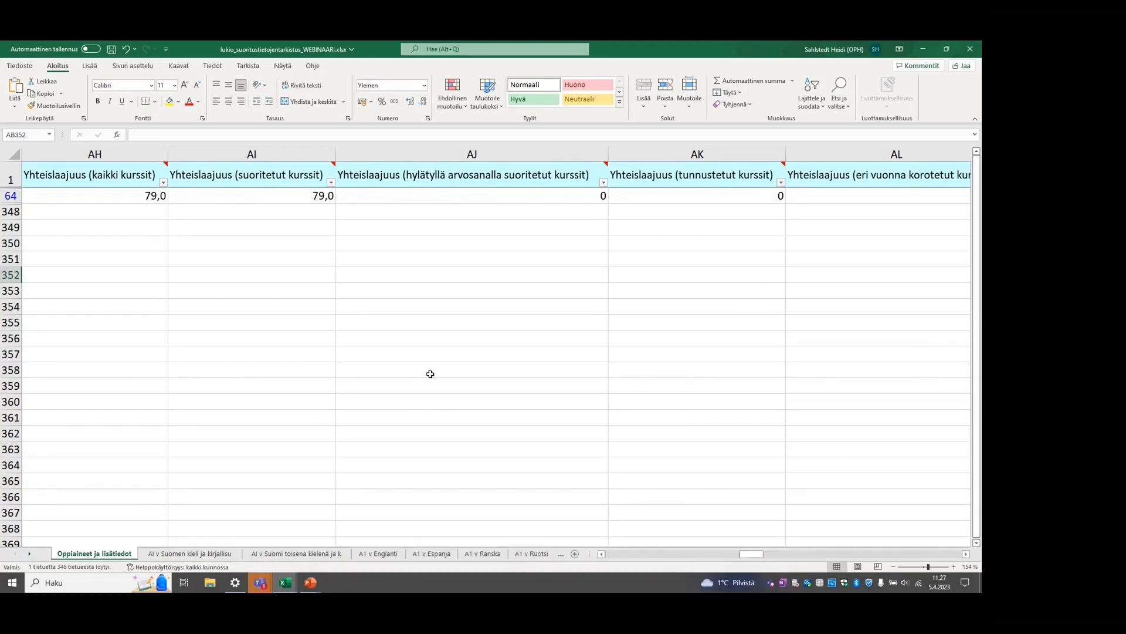
left_click(812, 99)
left_click(838, 165)
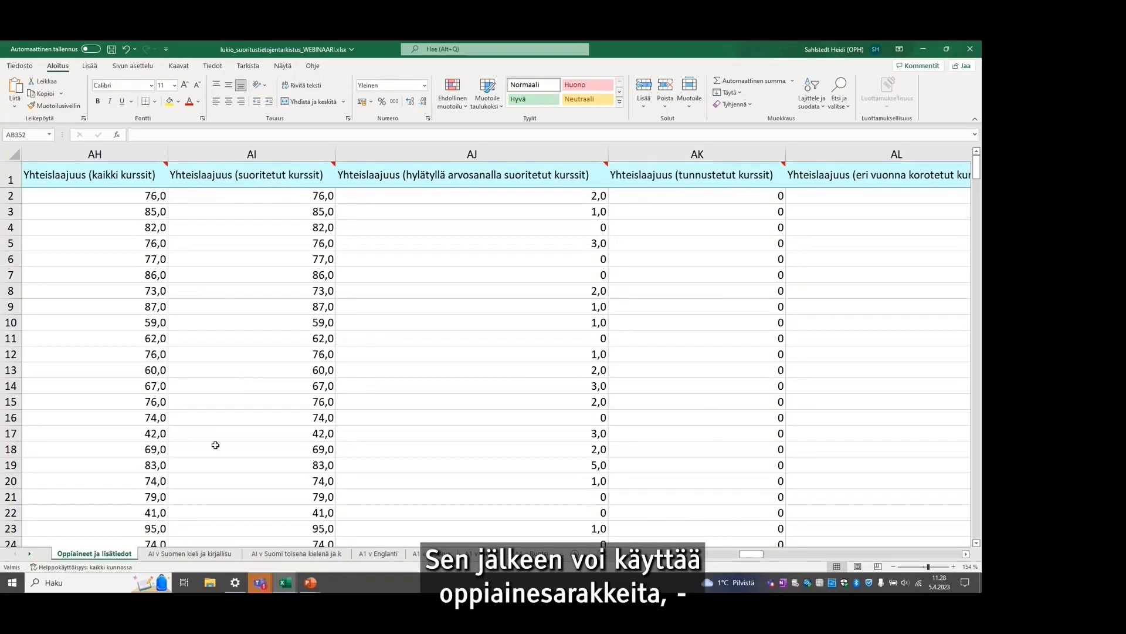
Examine the subject columns from AM onward for each student's grades and course counts
left_click(968, 555)
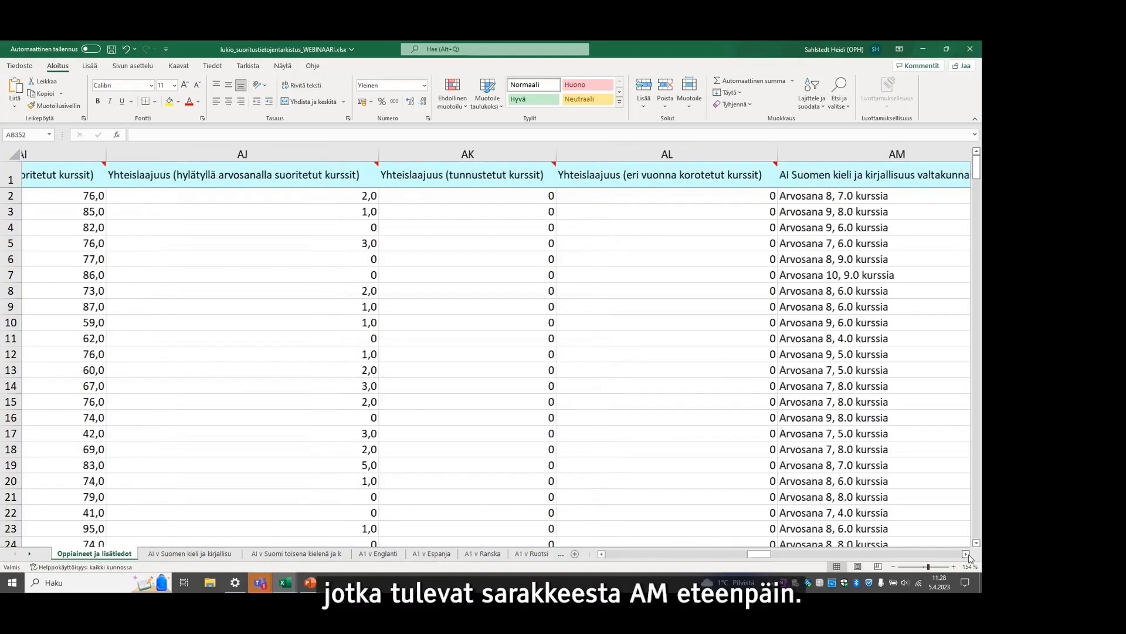
left_click(967, 555)
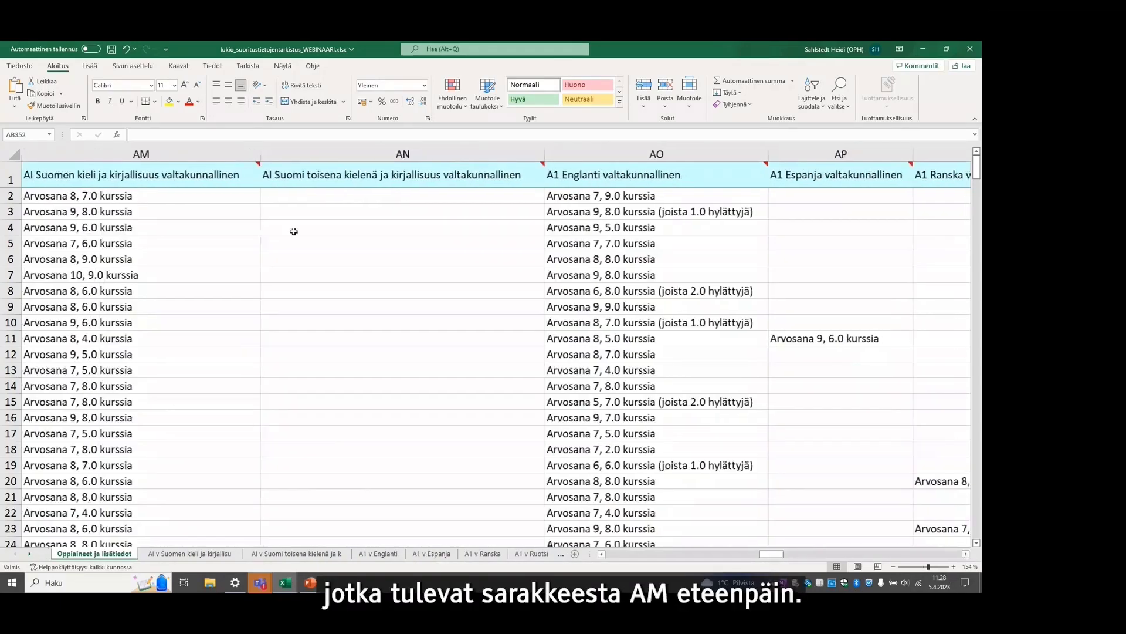
mouse_move(163, 168)
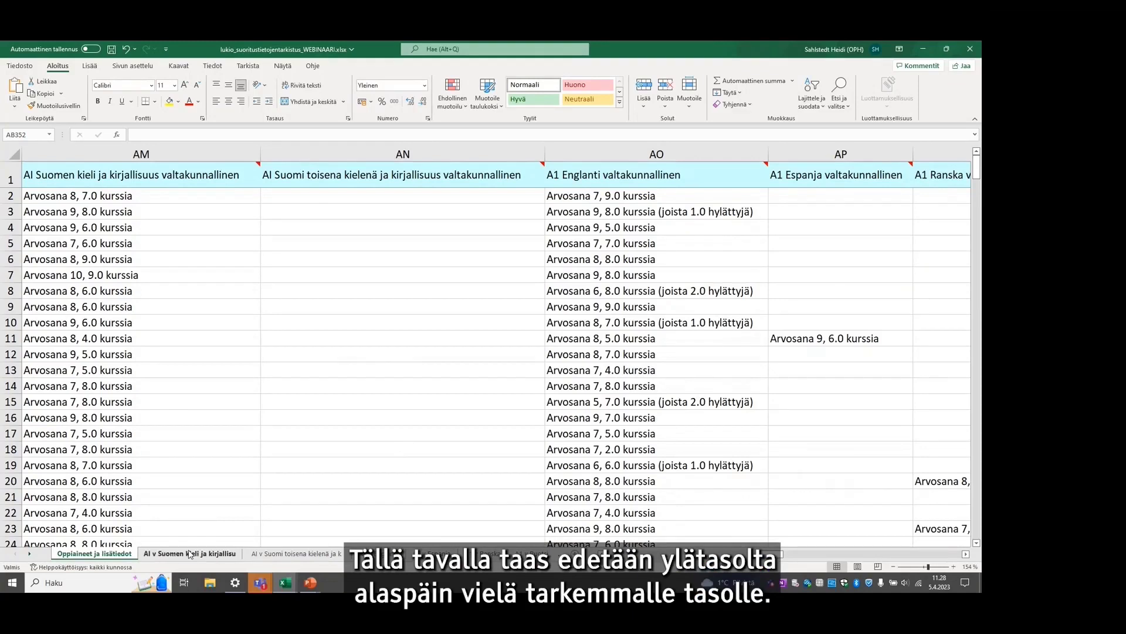
Switch to the PowerPoint slide show and advance to slide 15 on checking national subjects transferred as local
mouse_move(286, 589)
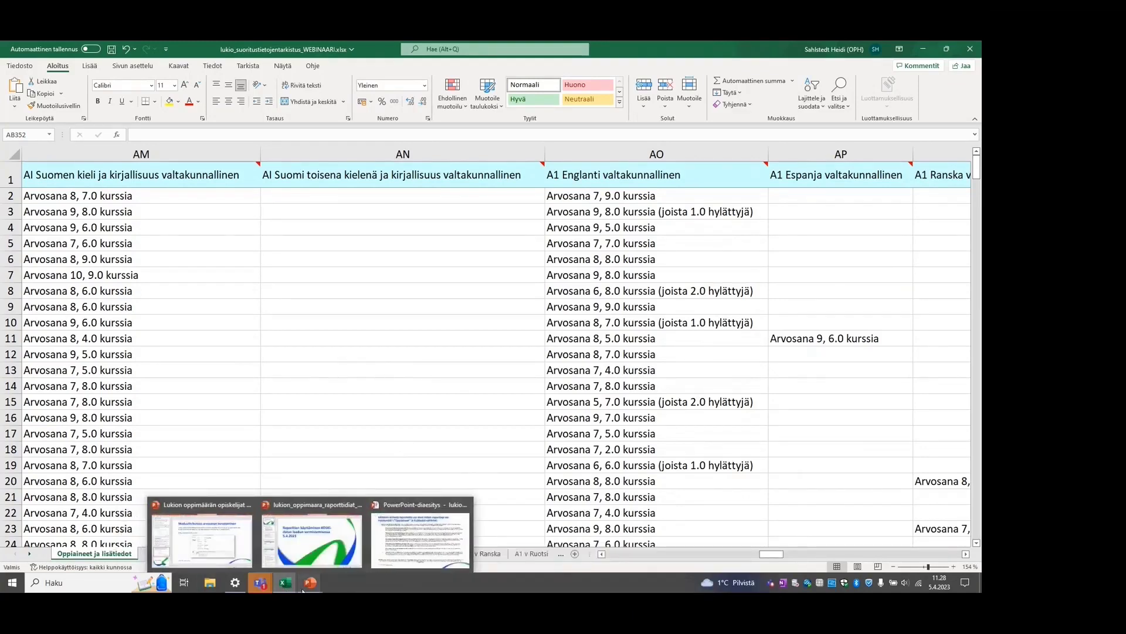
left_click(420, 536)
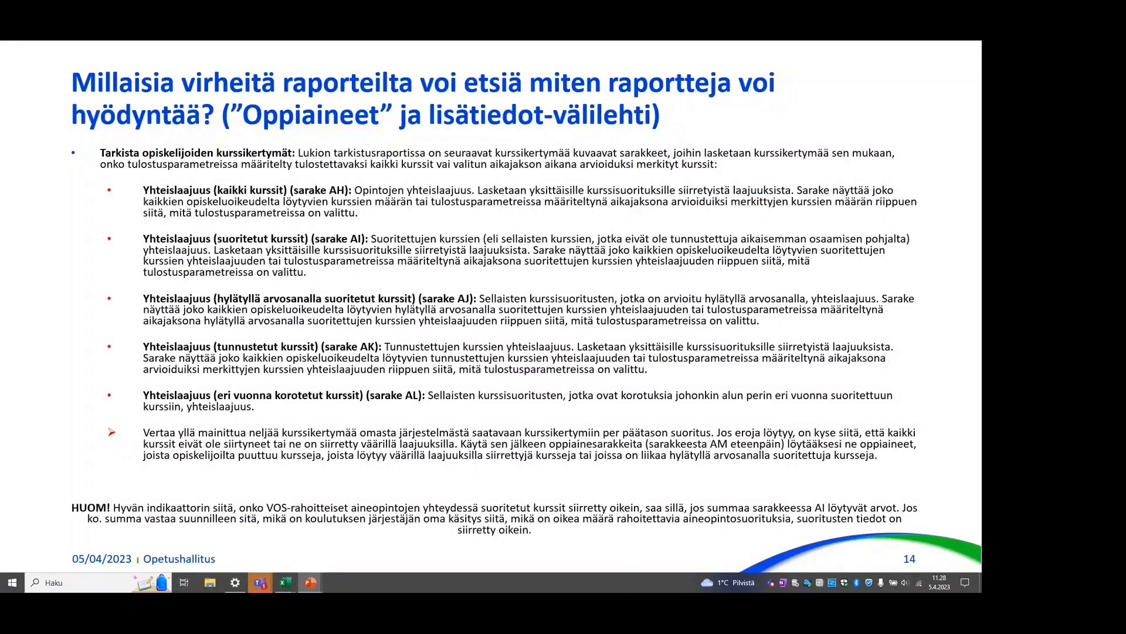
key("Right")
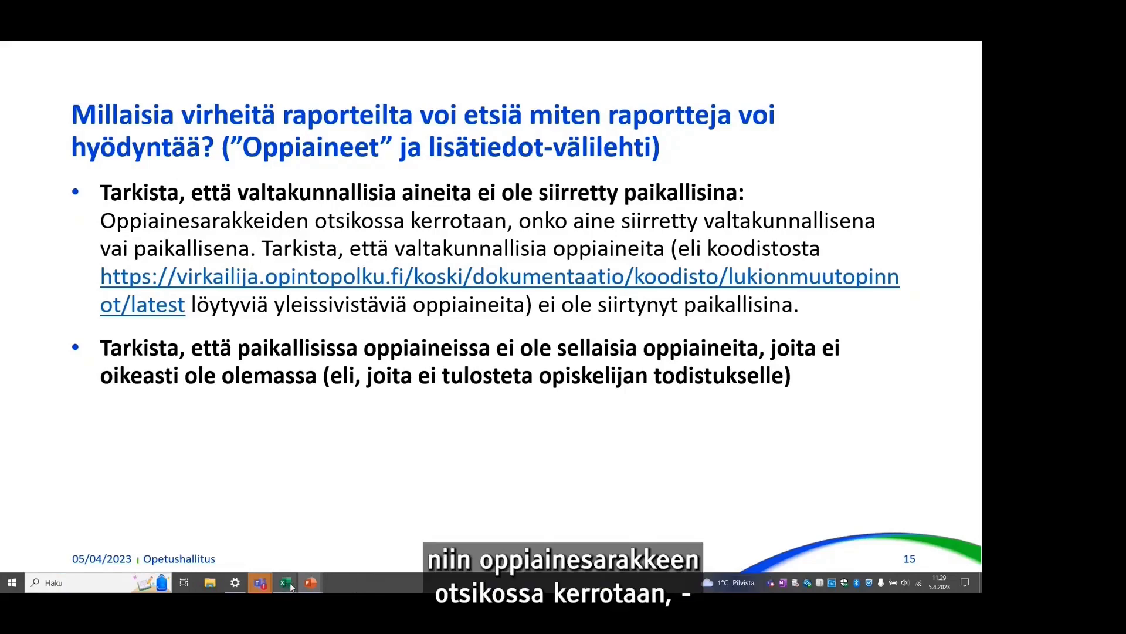
Switch to the Excel completion check report and check in the subject headings from column AM whether each subject is national or local
mouse_move(291, 587)
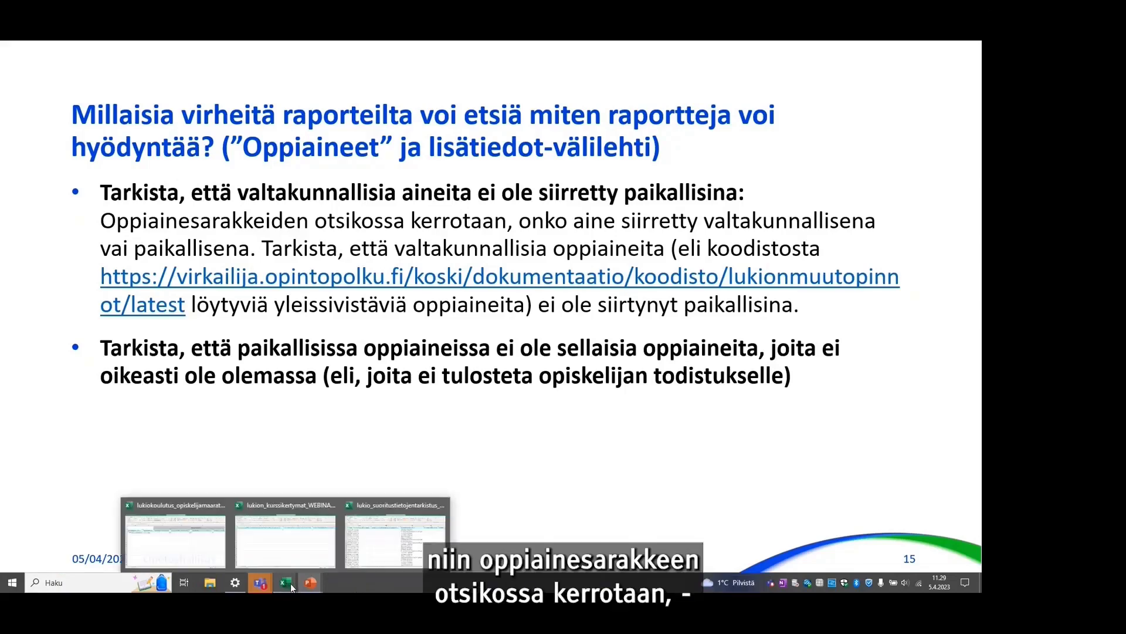
left_click(370, 553)
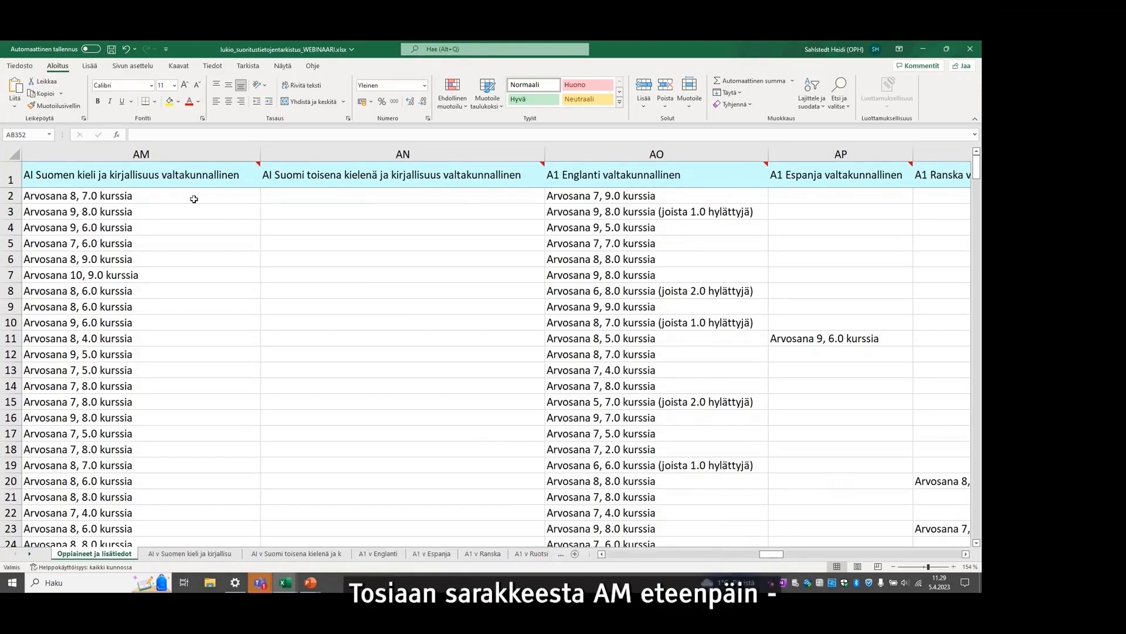
mouse_move(183, 180)
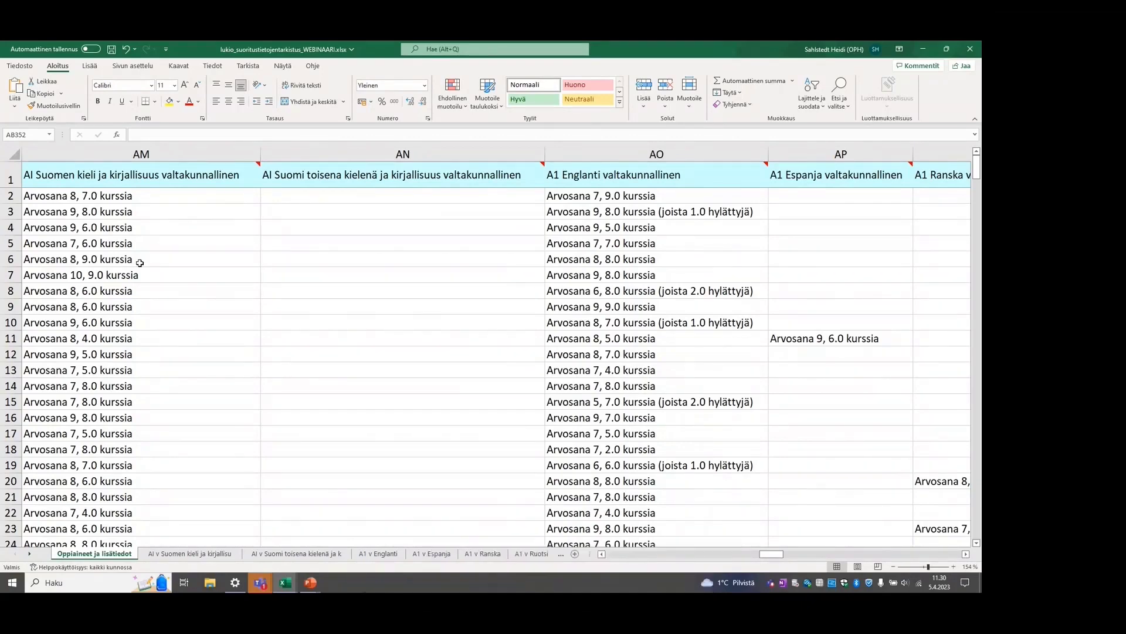
Switch to the PowerPoint slide show and advance past slide 16 to slide 17 on the subject sheets
mouse_move(310, 582)
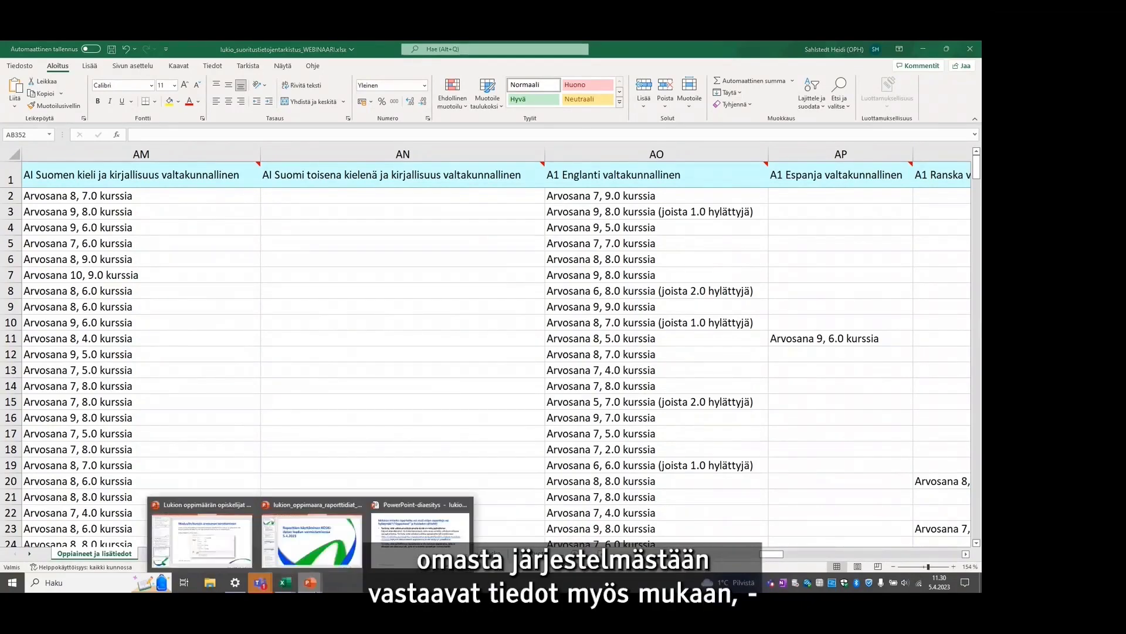
left_click(411, 546)
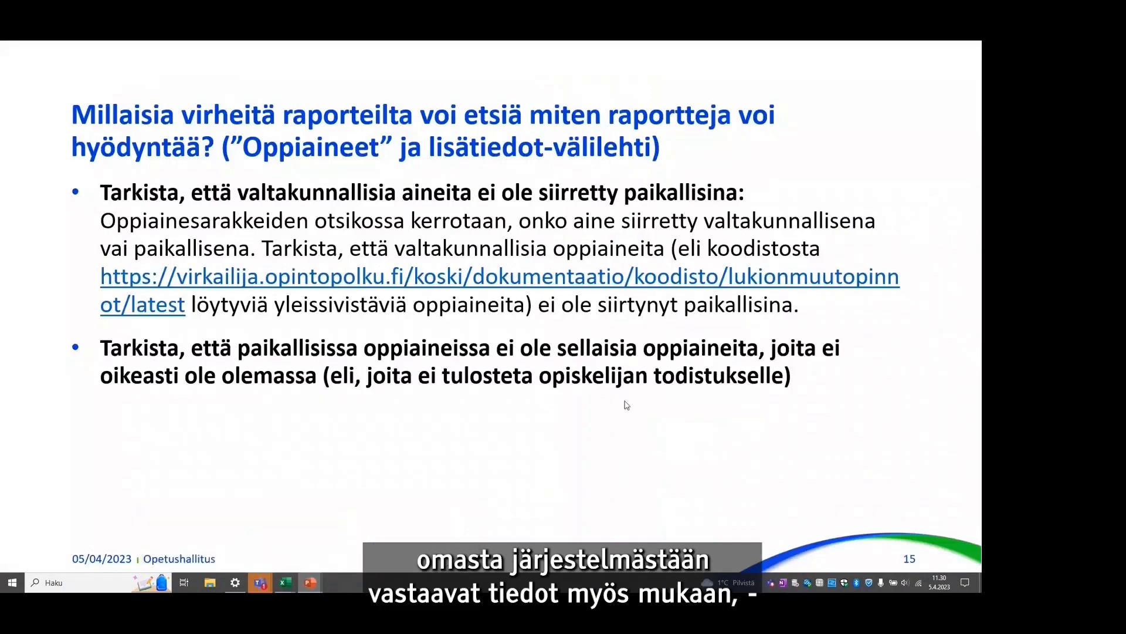
key("Right")
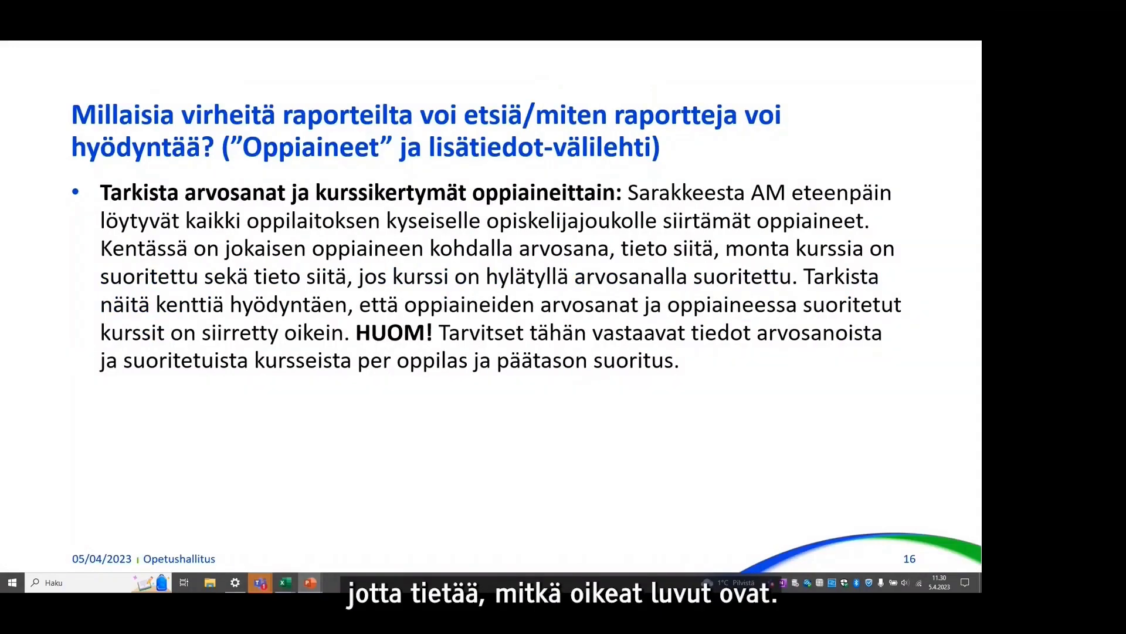
key("Right")
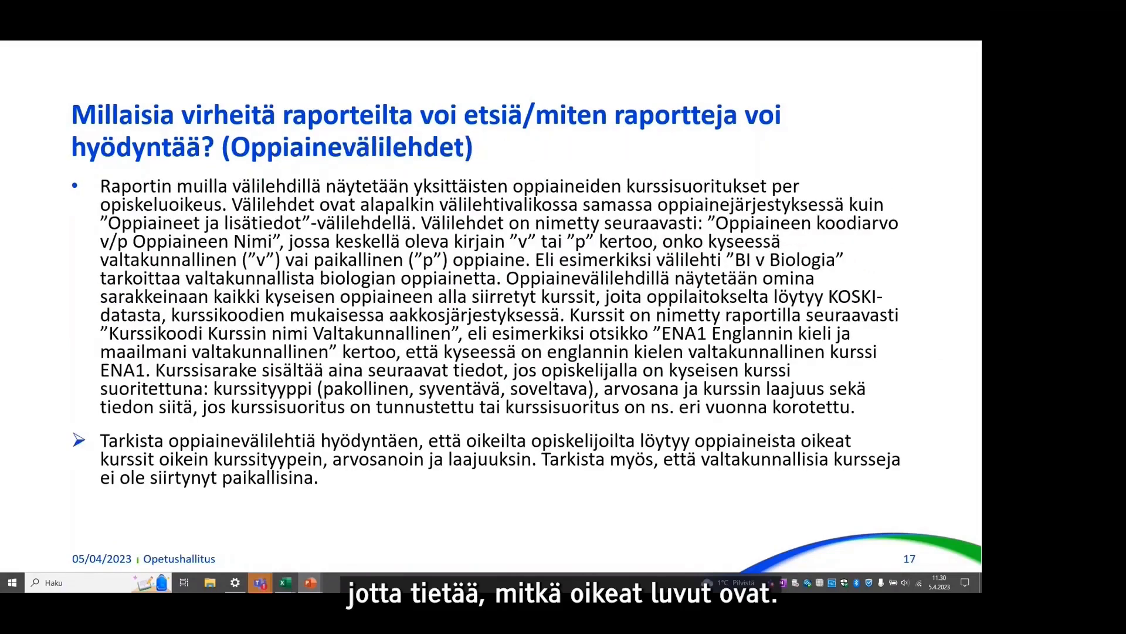